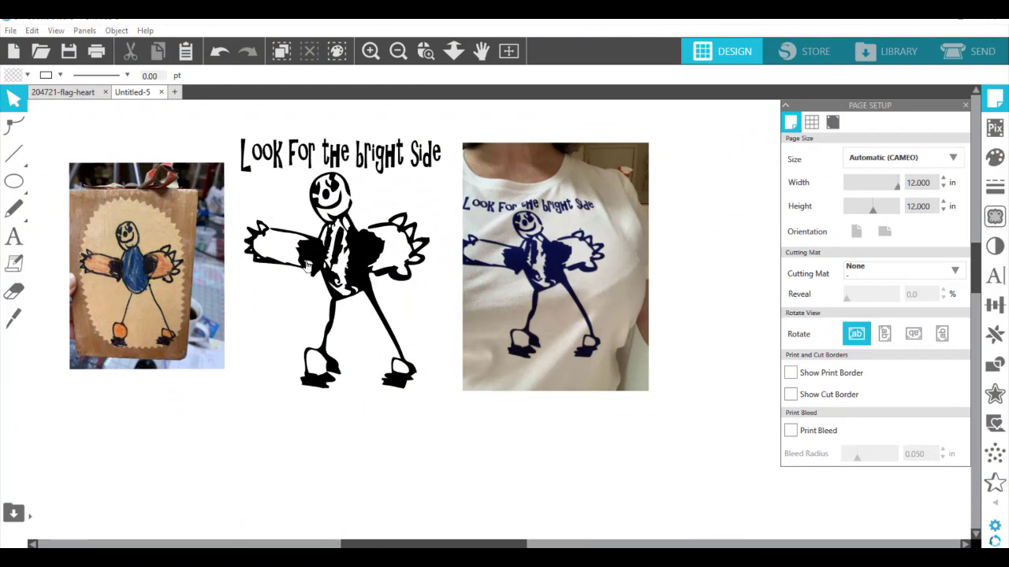
Step: Clear the work area by moving the captioned line art and the shirt photo aside, and place the drawing photo mid-canvas
mouse_move(174, 291)
left_mouse_down()
mouse_move(183, 343)
mouse_move(178, 289)
mouse_move(164, 269)
mouse_move(170, 282)
left_mouse_up()
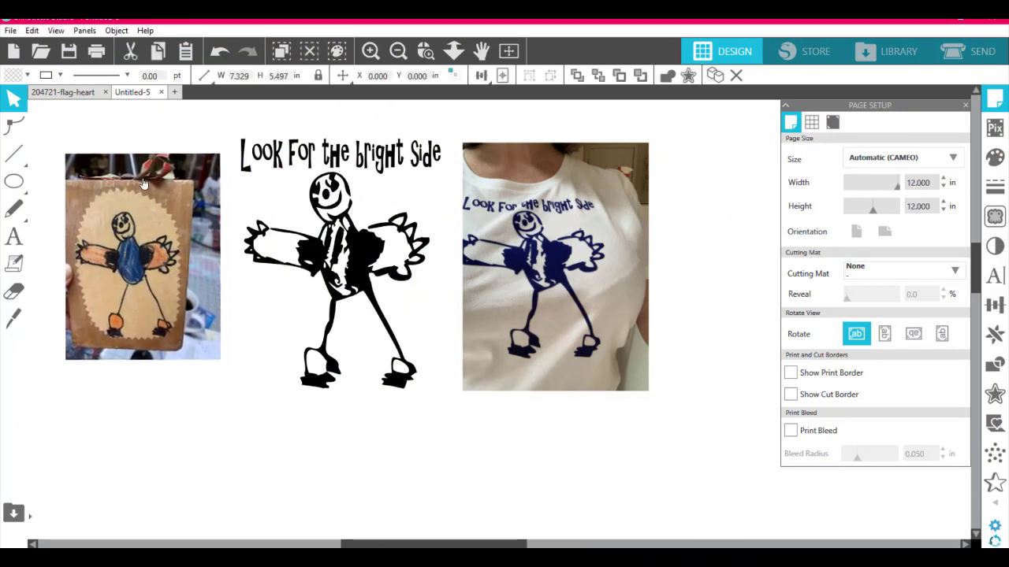
left_click(350, 266)
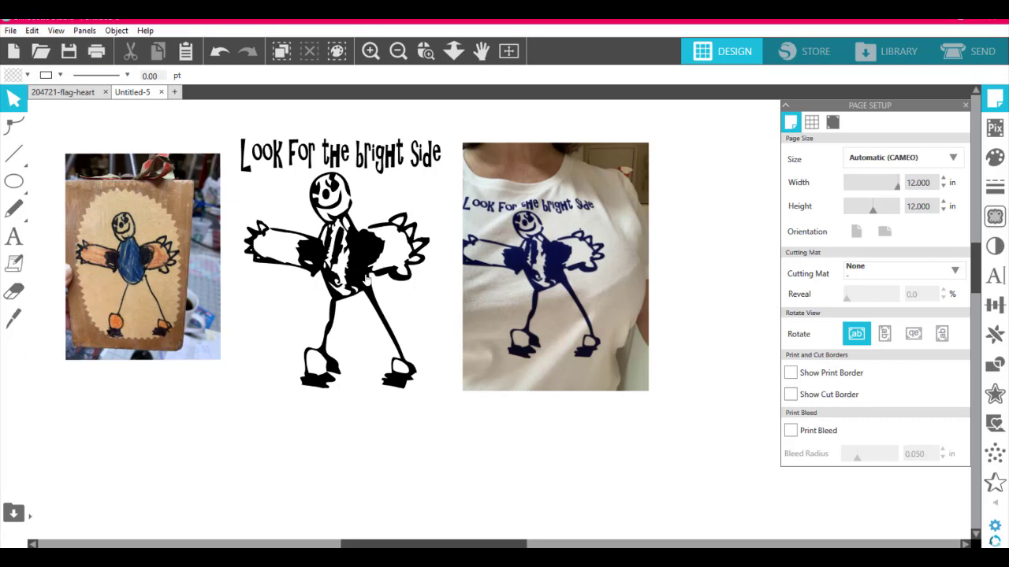
mouse_move(363, 274)
left_mouse_down()
mouse_move(398, 293)
mouse_move(631, 274)
mouse_move(871, 273)
left_mouse_up()
left_click_drag(601, 309, 915, 301)
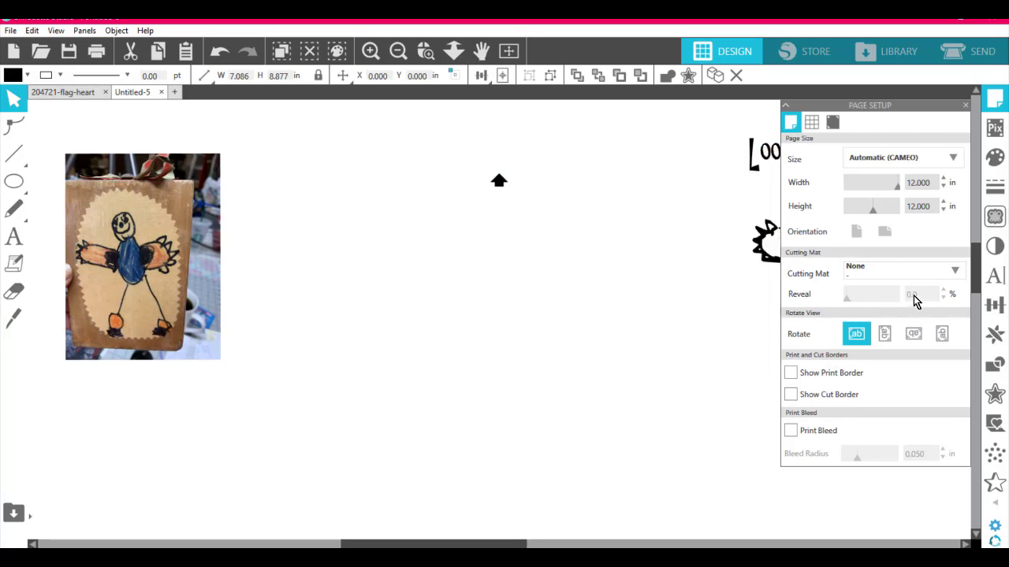
left_click(761, 264)
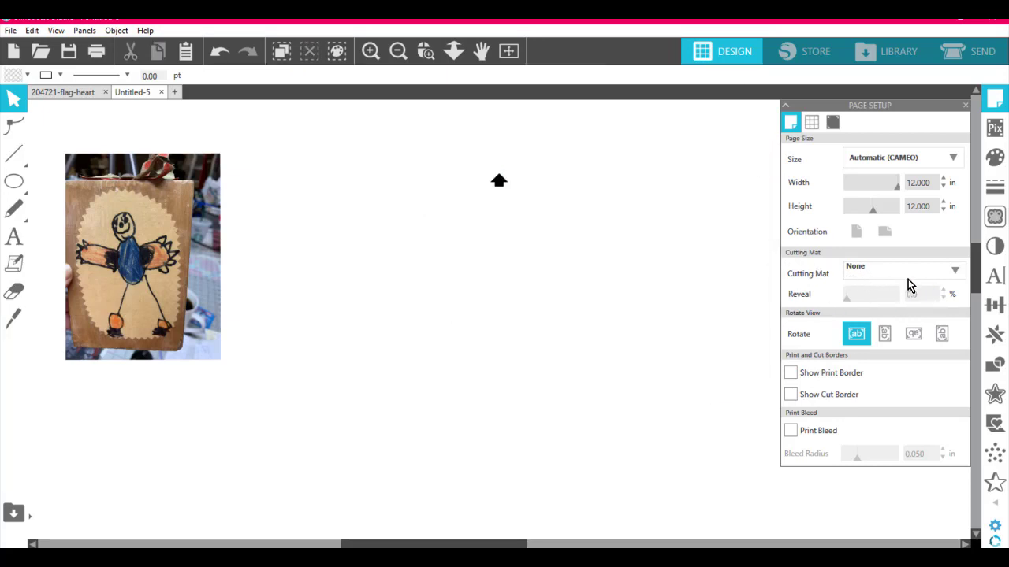
left_click_drag(168, 261, 406, 254)
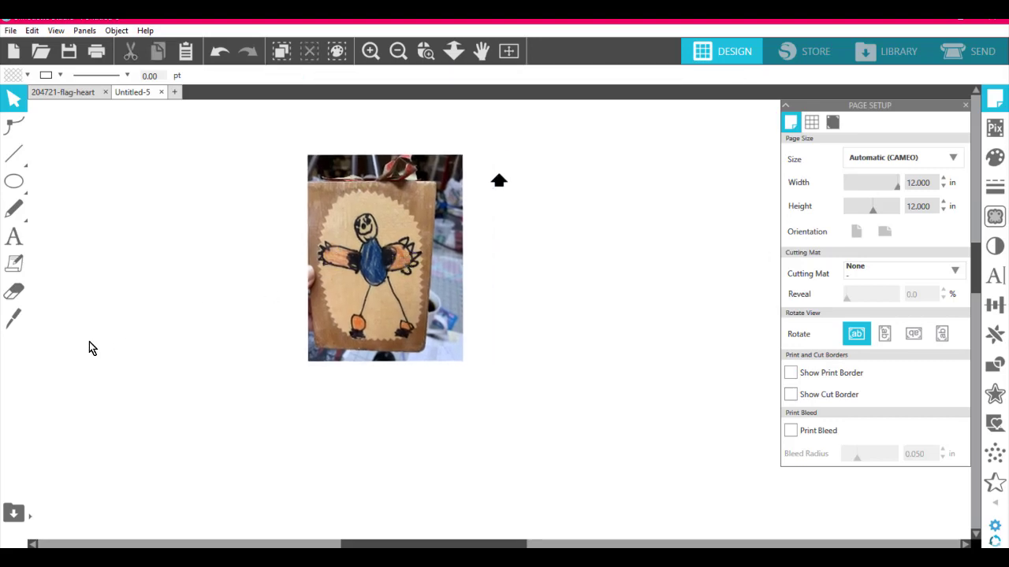
Step: Try to slice off the photo's right side with a straight outline Knife cut starting inside the image, and test whether the piece separates
left_click(14, 322)
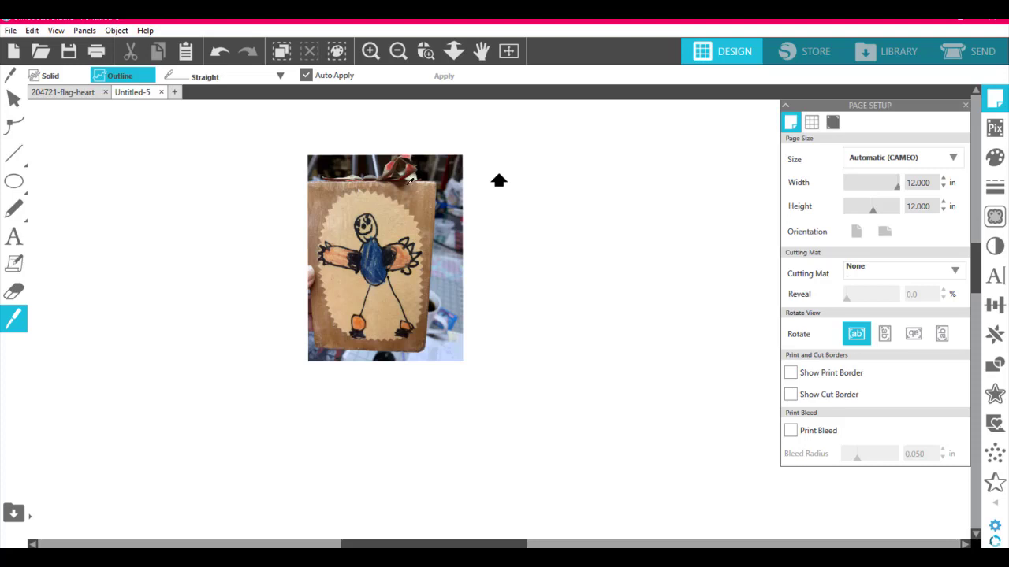
left_click_drag(423, 163, 445, 387)
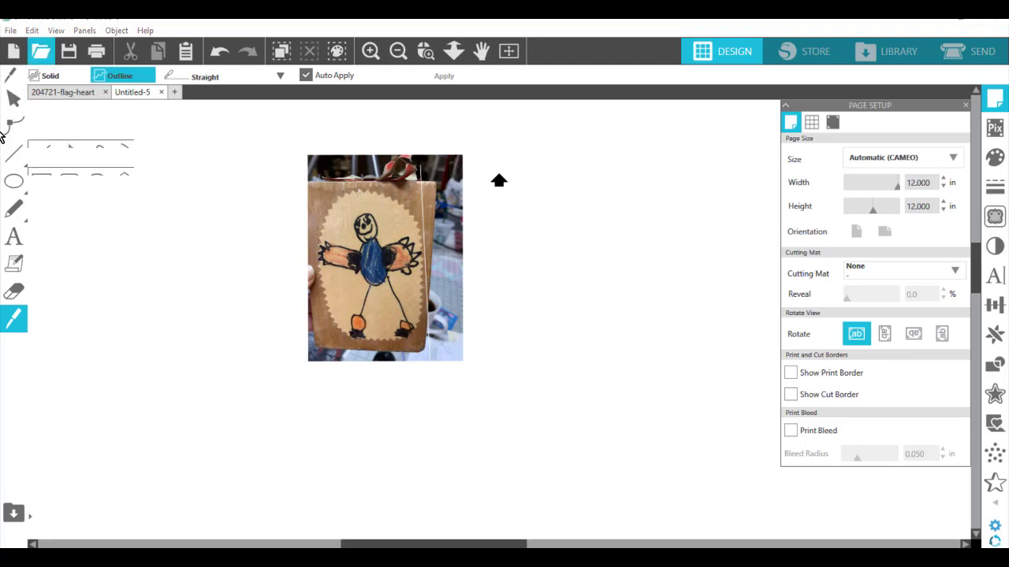
left_click(13, 98)
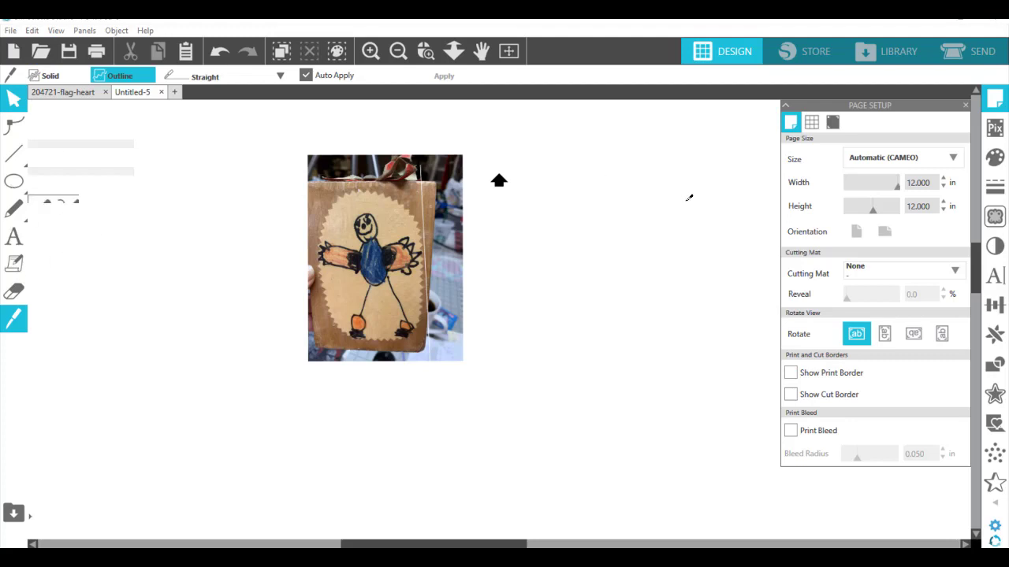
left_click(532, 214)
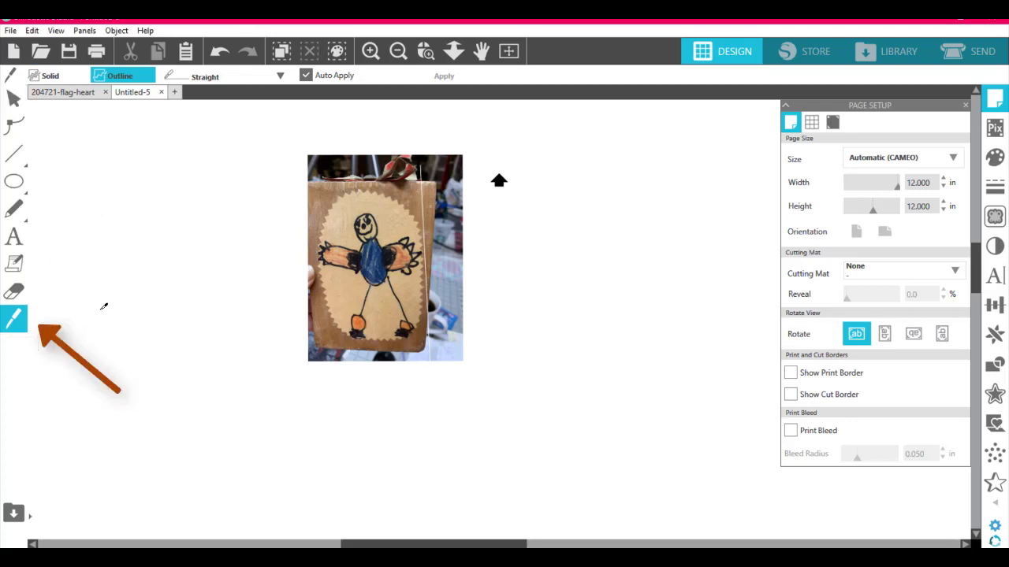
key("v")
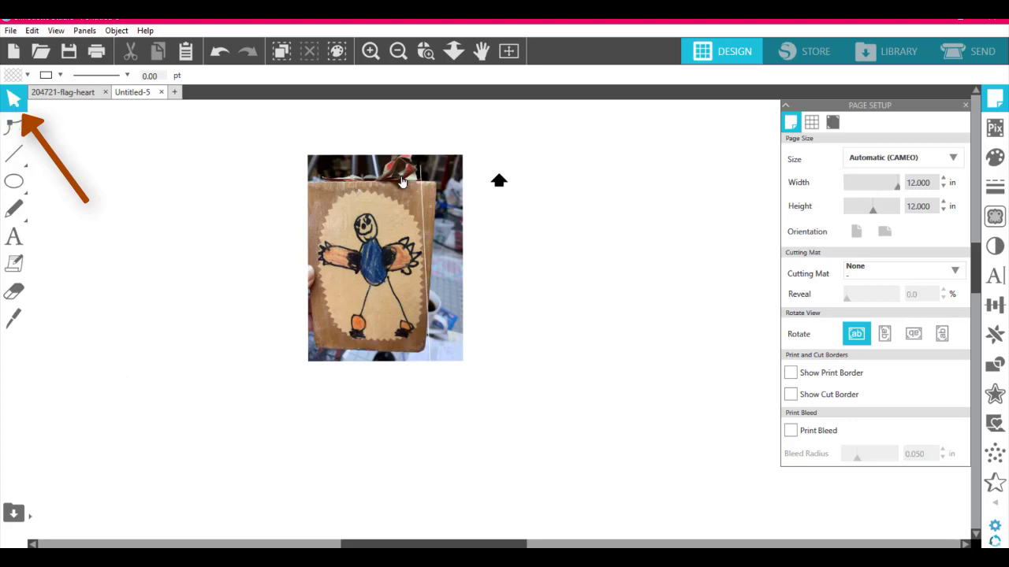
mouse_move(457, 214)
left_mouse_down()
mouse_move(420, 230)
mouse_move(463, 273)
mouse_move(392, 264)
left_mouse_up()
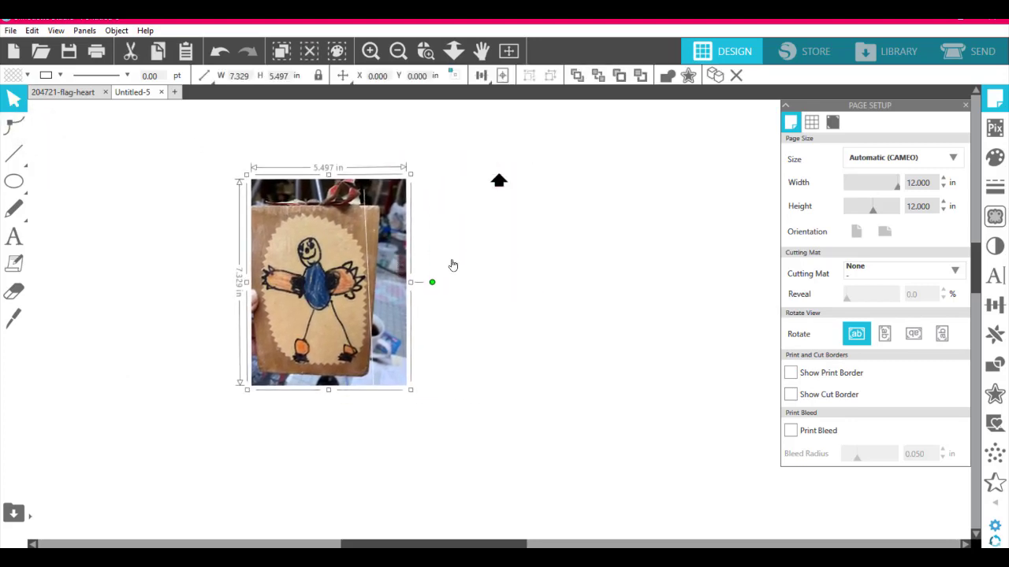
left_click(564, 265)
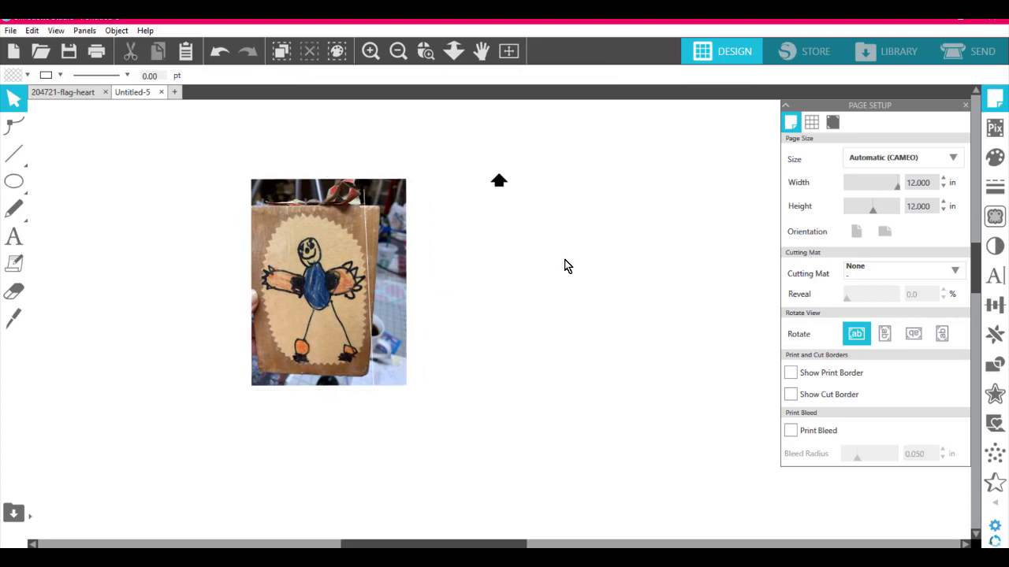
left_click(388, 269)
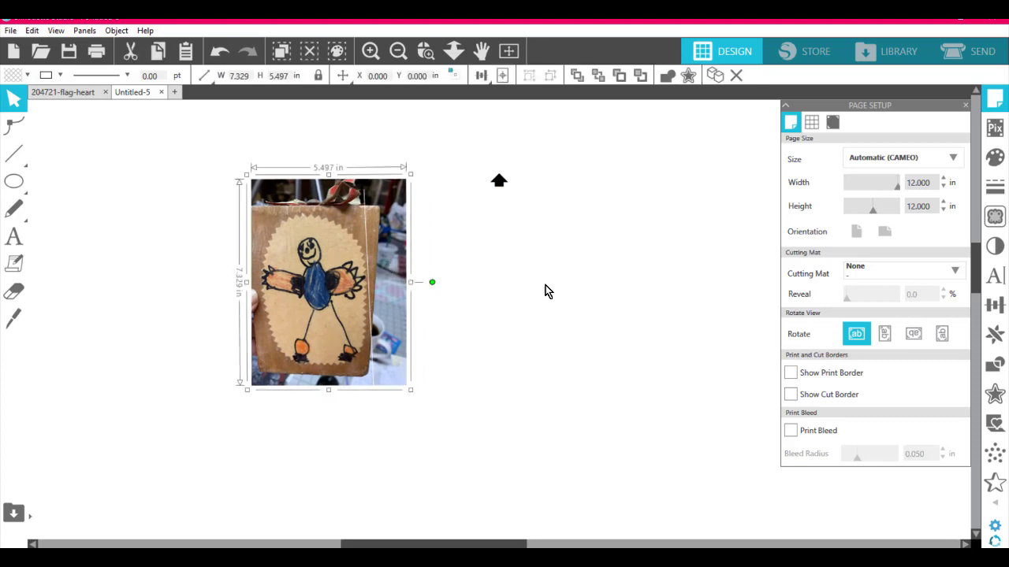
Step: Inspect up close where the knife cut starts near the photo's upper edge, and move the photo up and left on the canvas
left_click(424, 53)
left_click_drag(342, 132, 405, 251)
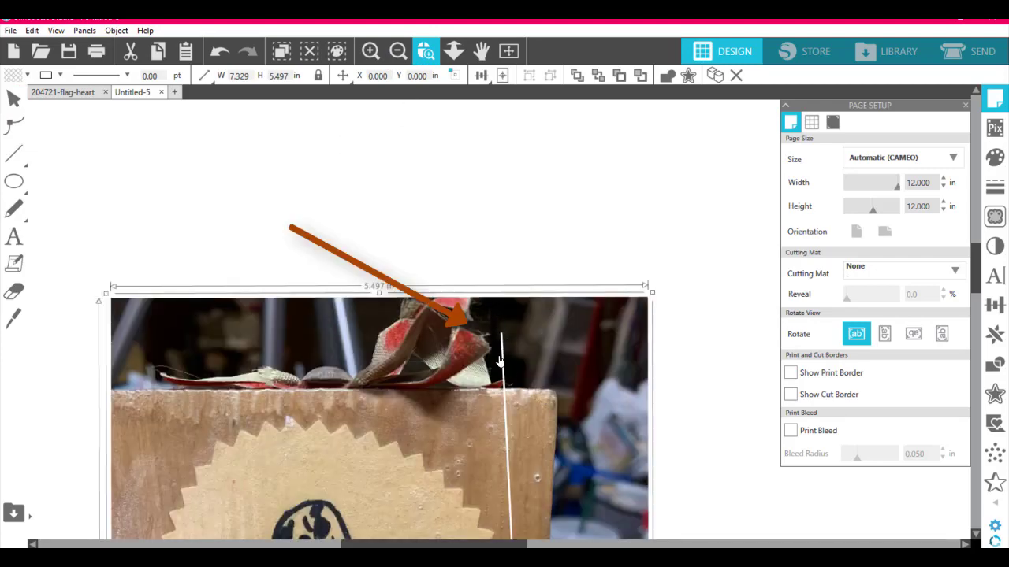
left_click_drag(452, 372, 426, 225)
left_click(394, 54)
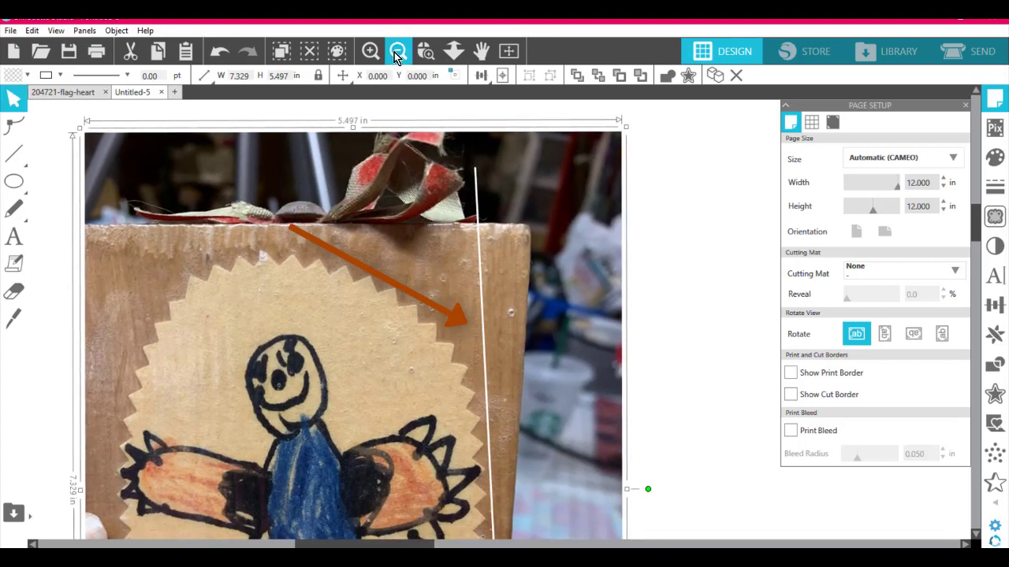
left_click(396, 52)
left_click(396, 52)
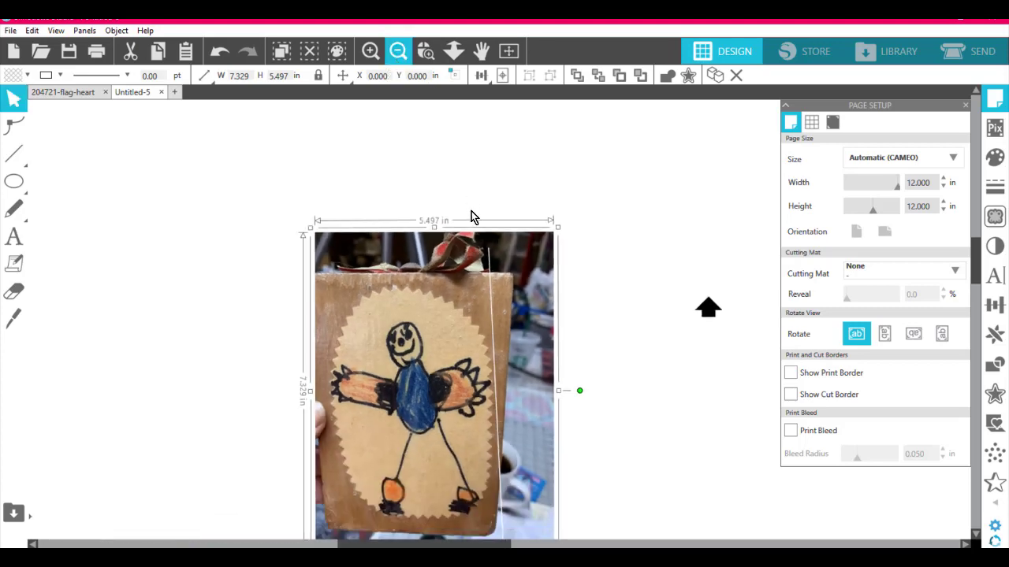
left_click_drag(445, 254, 363, 182)
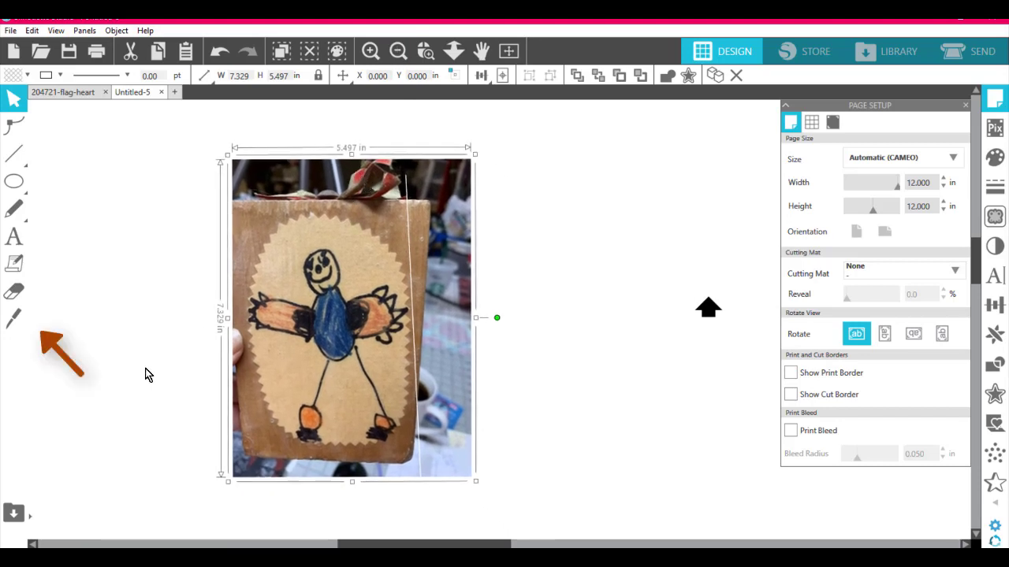
Step: Try a straight Knife cut down the photo's right side, from above its upper edge to below its lower edge, and undo it
left_click(13, 322)
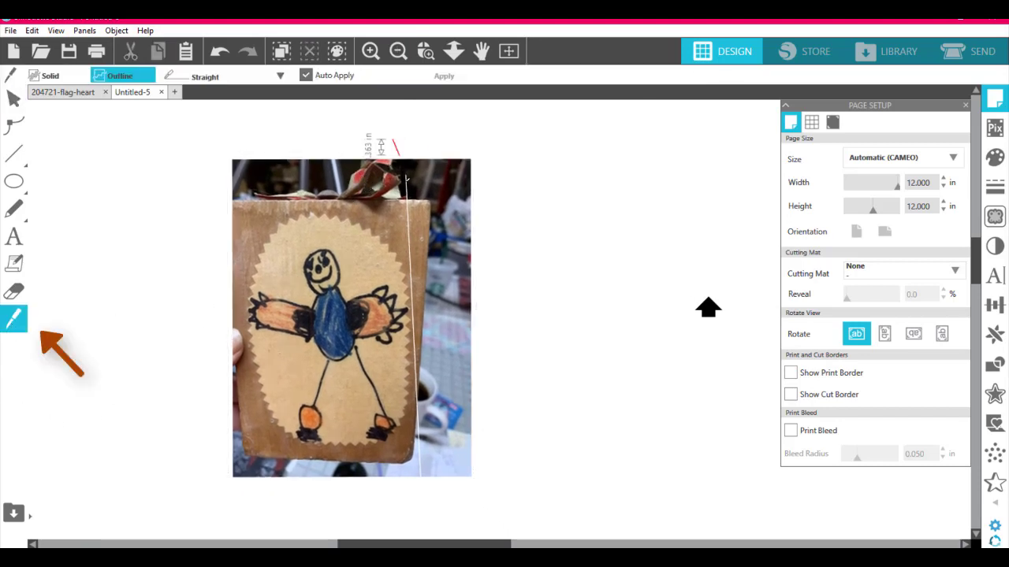
left_click_drag(407, 180, 418, 489)
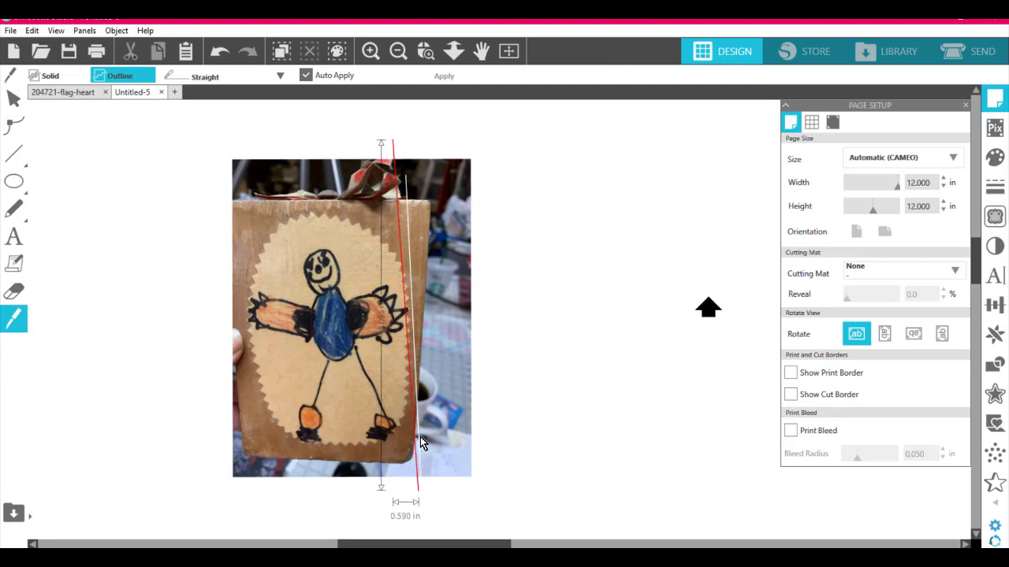
left_click_drag(420, 439, 420, 438)
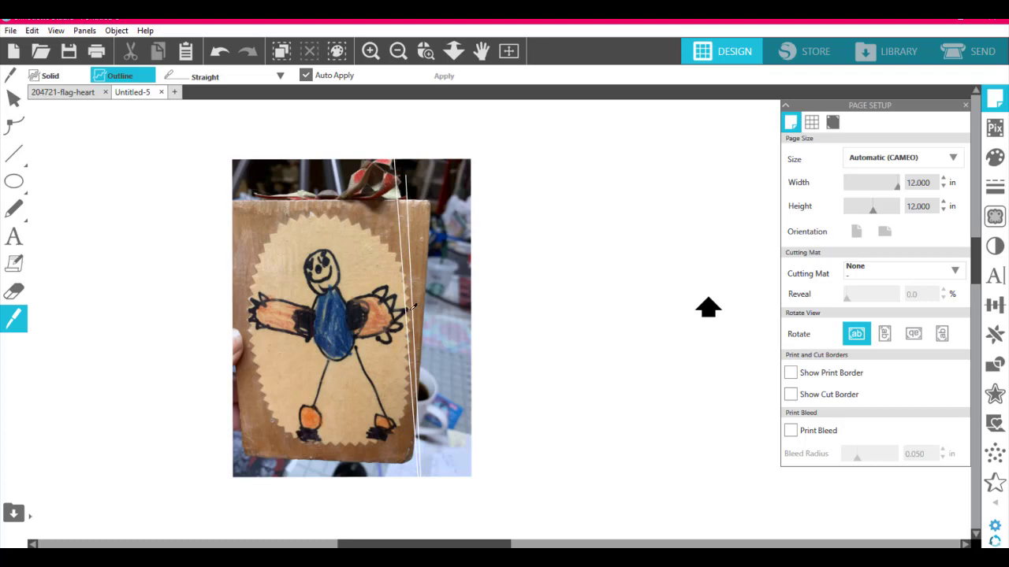
key("ctrl+z")
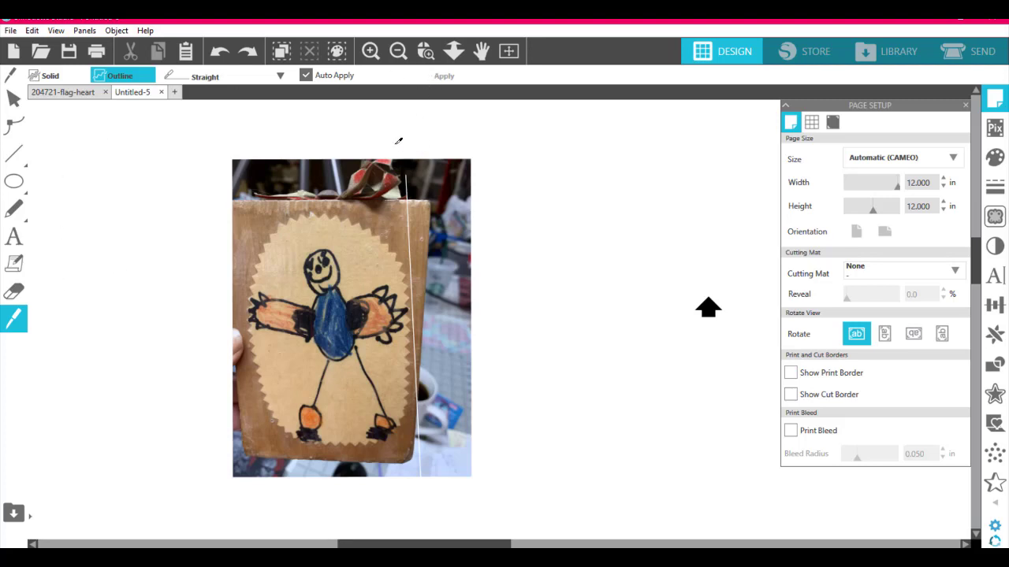
Step: Slice a full-height strip about 1.7 in wide off the photo's right side with a slanted straight Knife cut, and delete it
left_click_drag(394, 142, 435, 489)
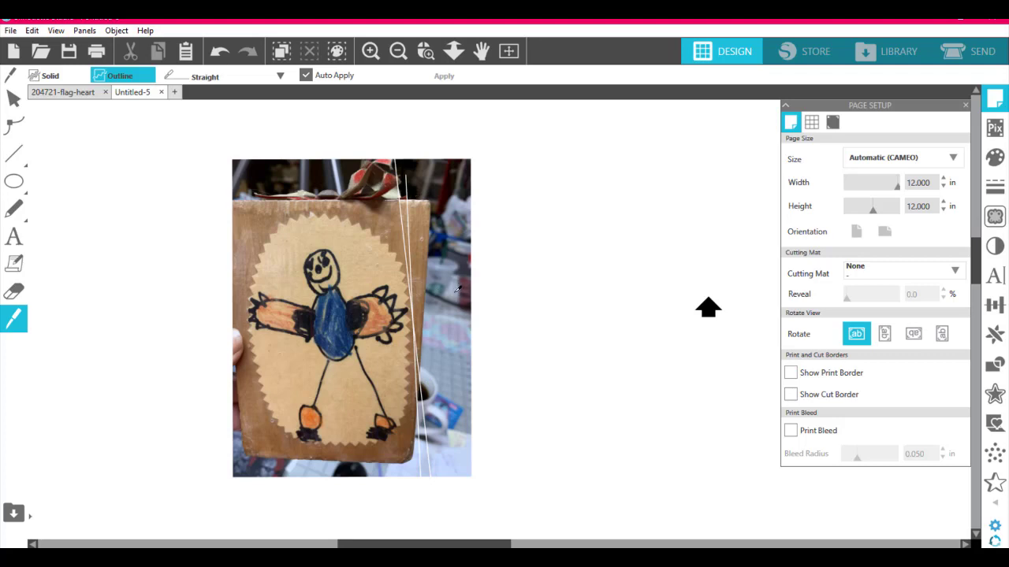
key("Escape")
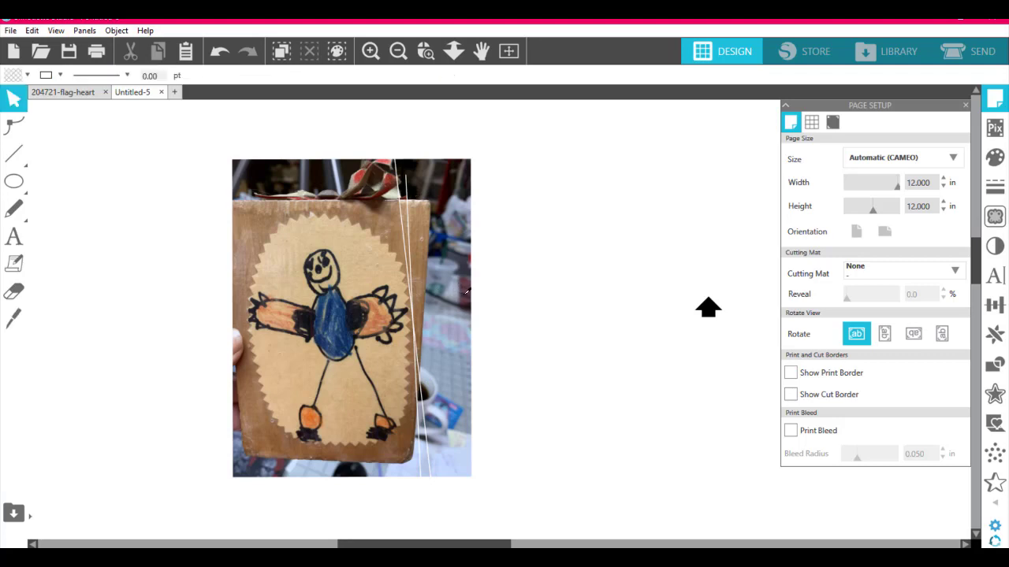
left_click(441, 299)
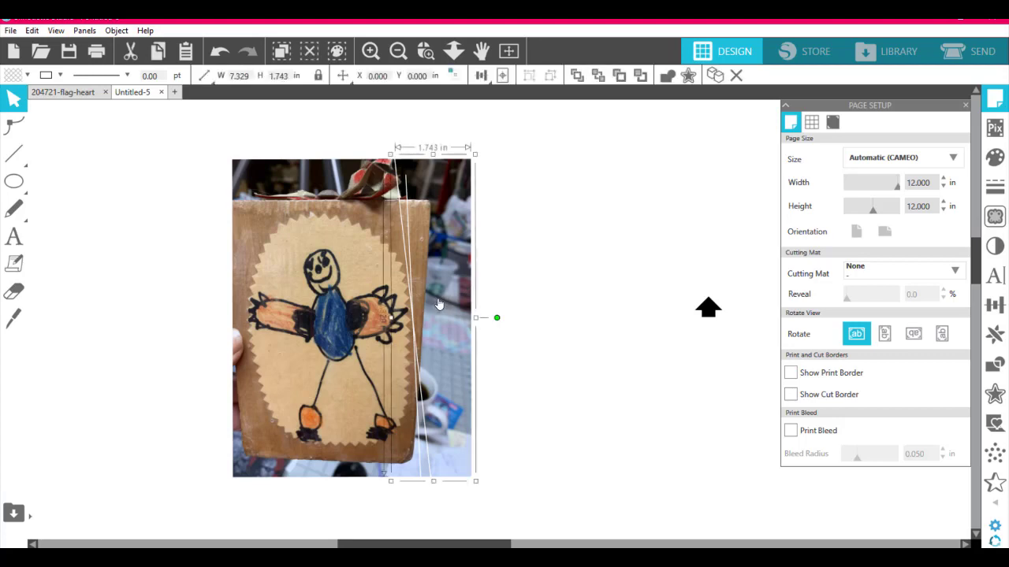
left_click_drag(439, 303, 547, 307)
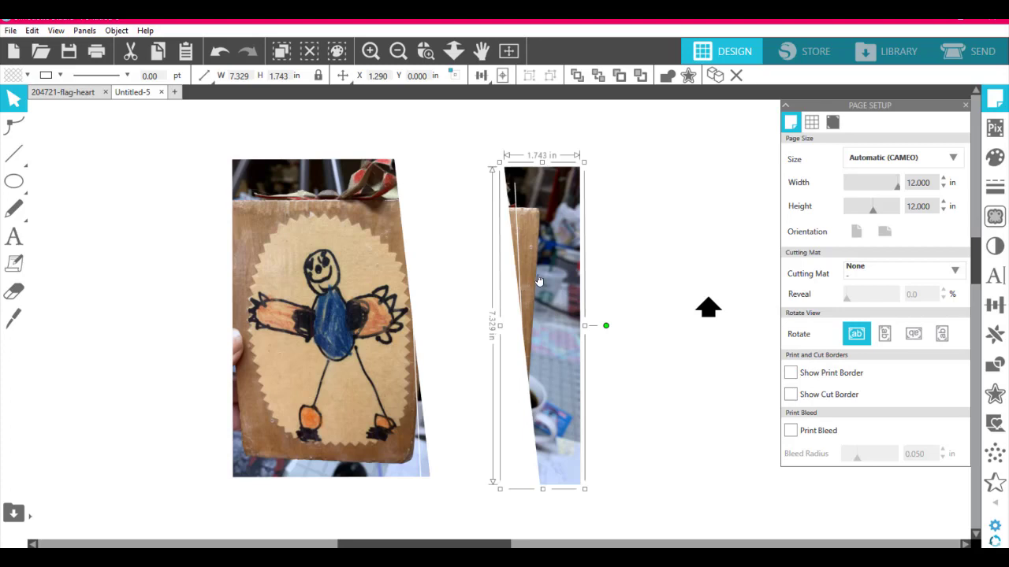
key("Delete")
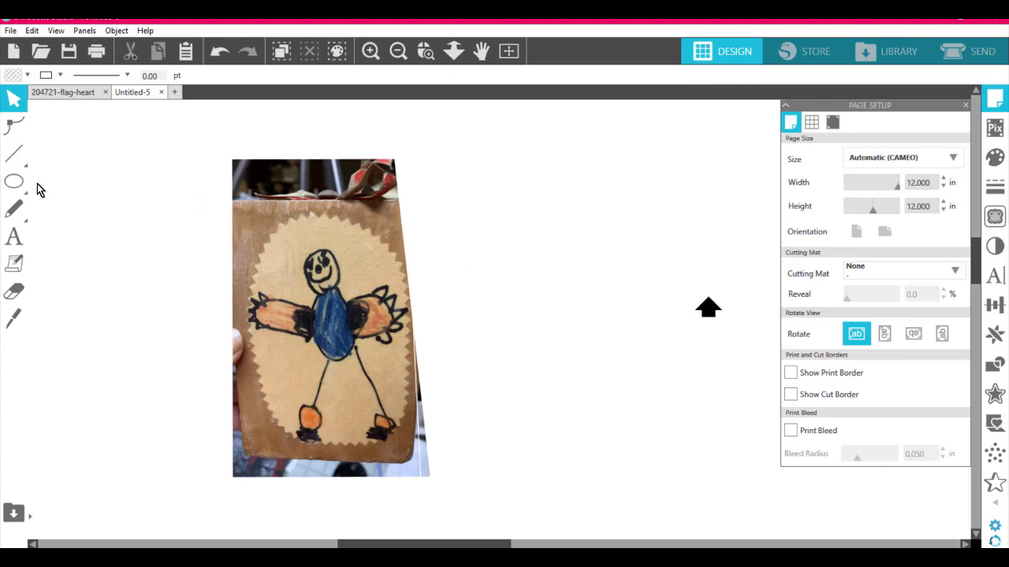
Step: Slice a full-height strip about 0.3 in wide off the photo's left side with the Knife, and delete it
left_click(14, 236)
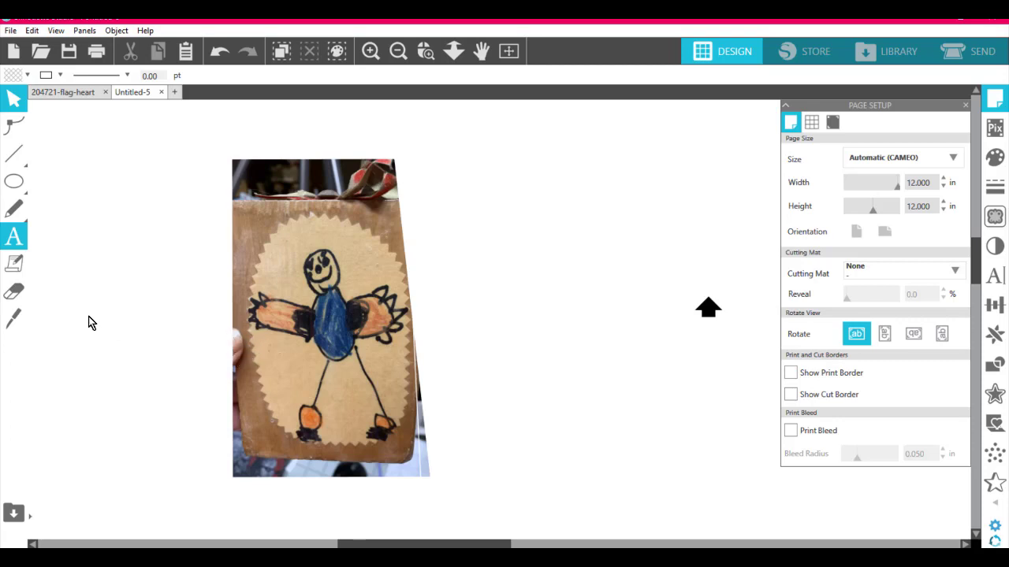
left_click(23, 322)
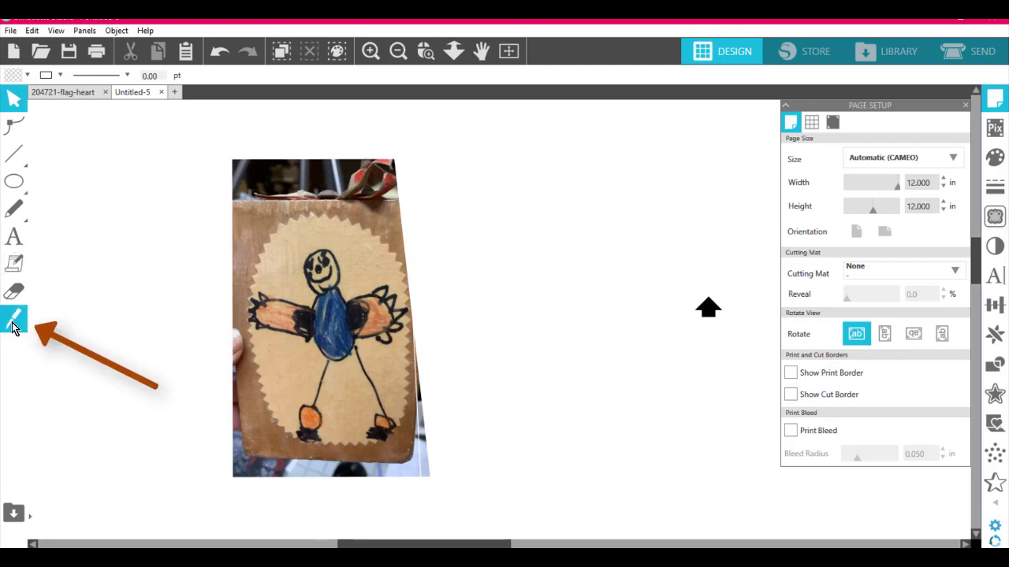
left_click(13, 323)
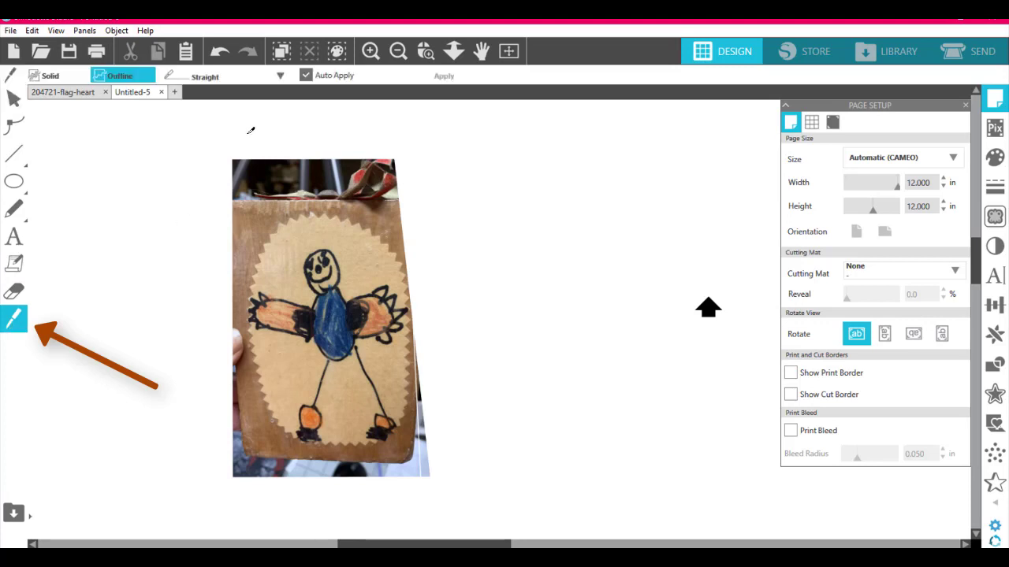
left_click_drag(247, 134, 248, 522)
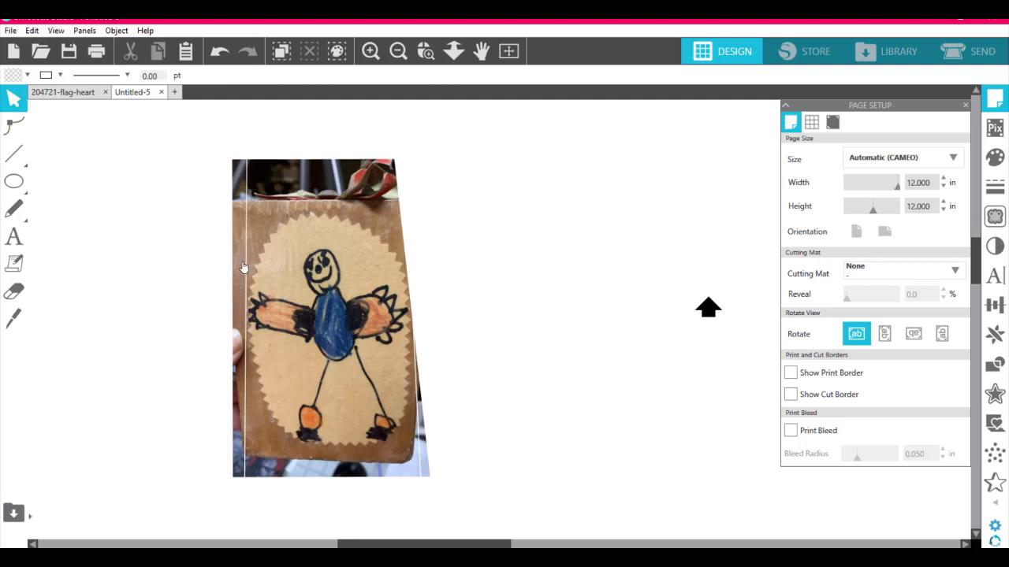
left_click_drag(239, 268, 183, 260)
left_click(182, 259)
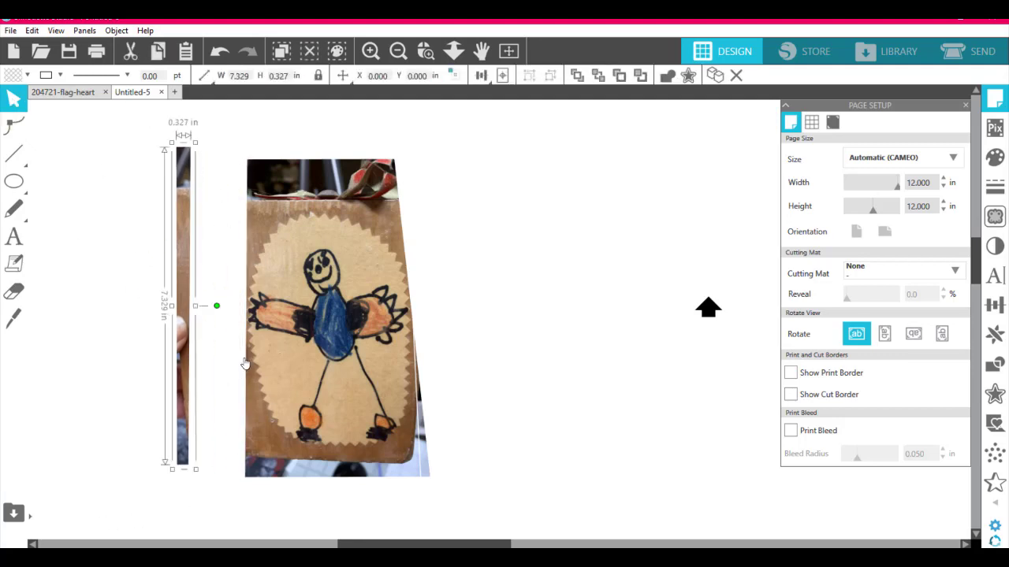
key("Delete")
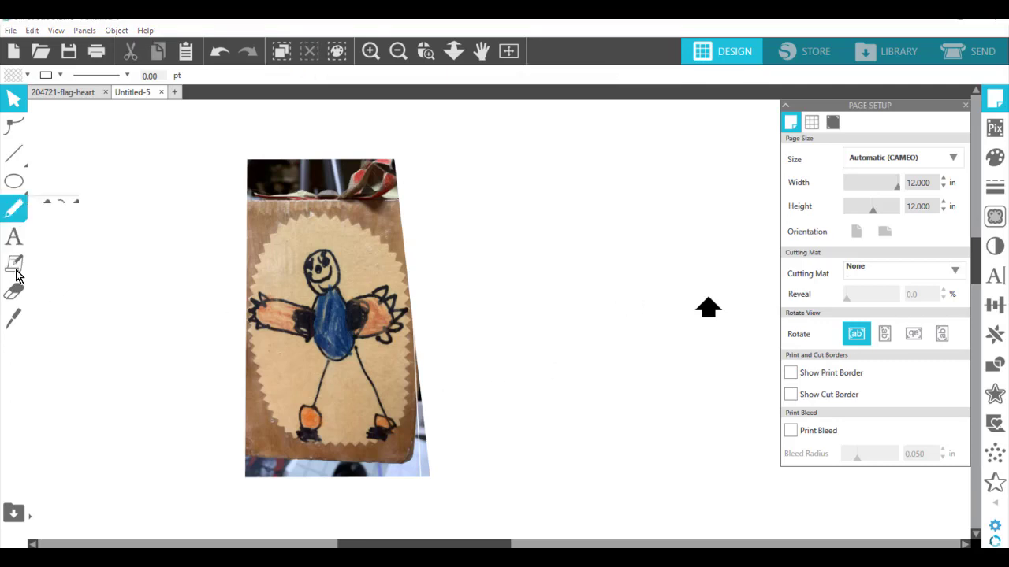
Step: Slice a strip about 0.8 in high off the photo's lower edge, just below the feet, with a straight Knife cut, and delete it
left_click(13, 319)
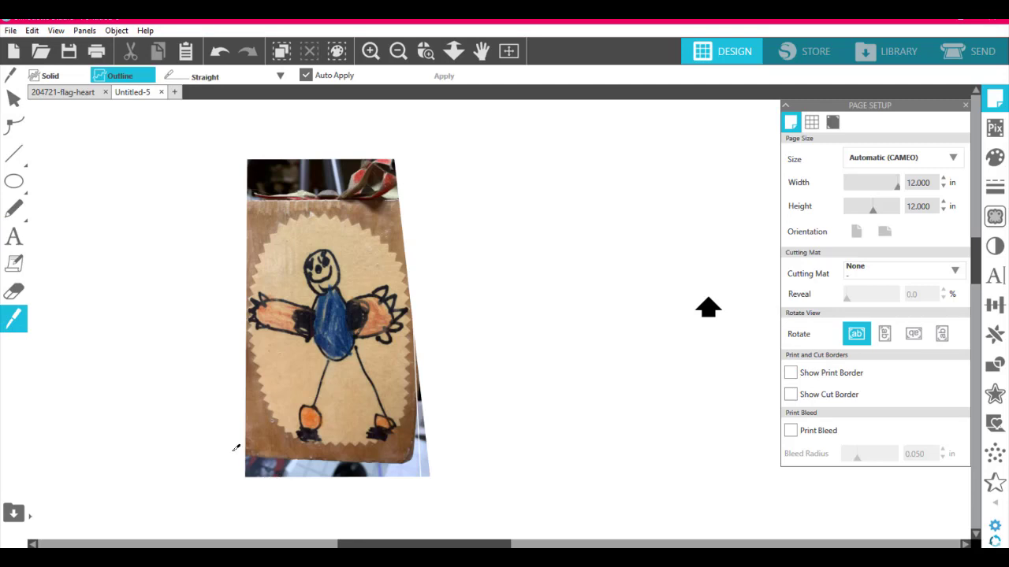
left_click_drag(233, 445, 451, 444)
key("v")
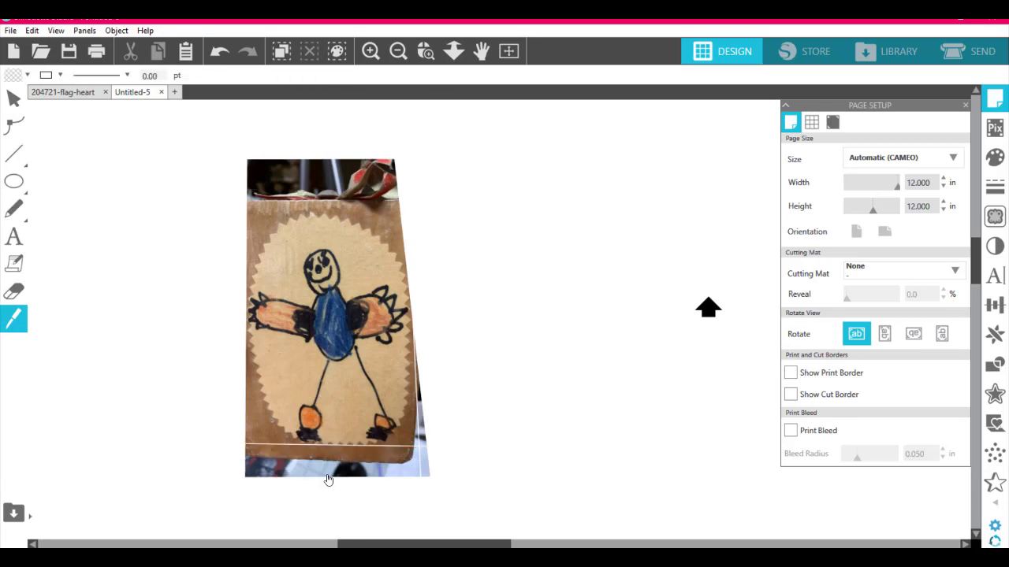
left_click(330, 476)
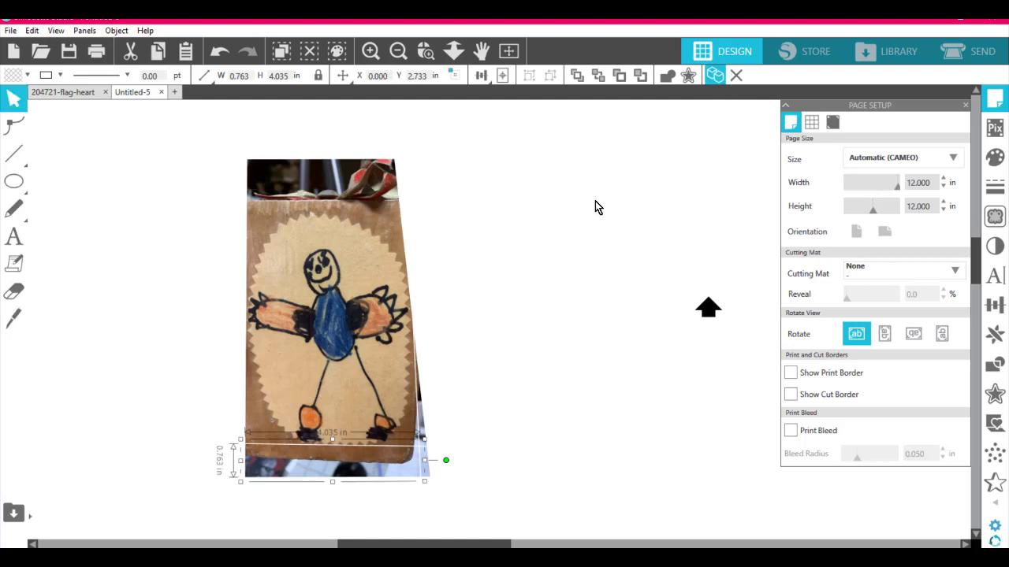
key("Delete")
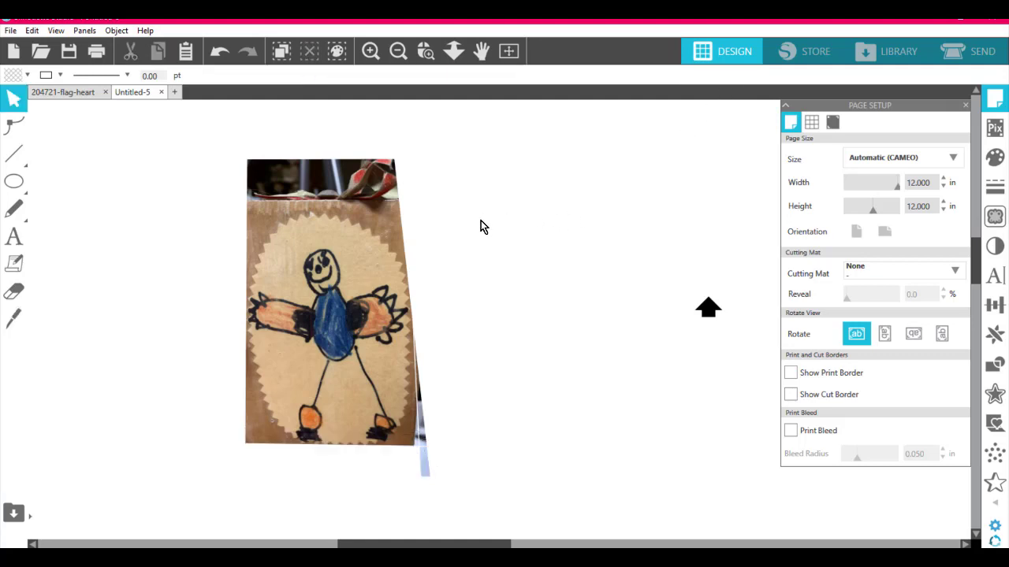
Step: Delete the leftover background slivers beside the photo's lower right edge
left_click(423, 471)
key("Delete")
left_click_drag(423, 439, 463, 430)
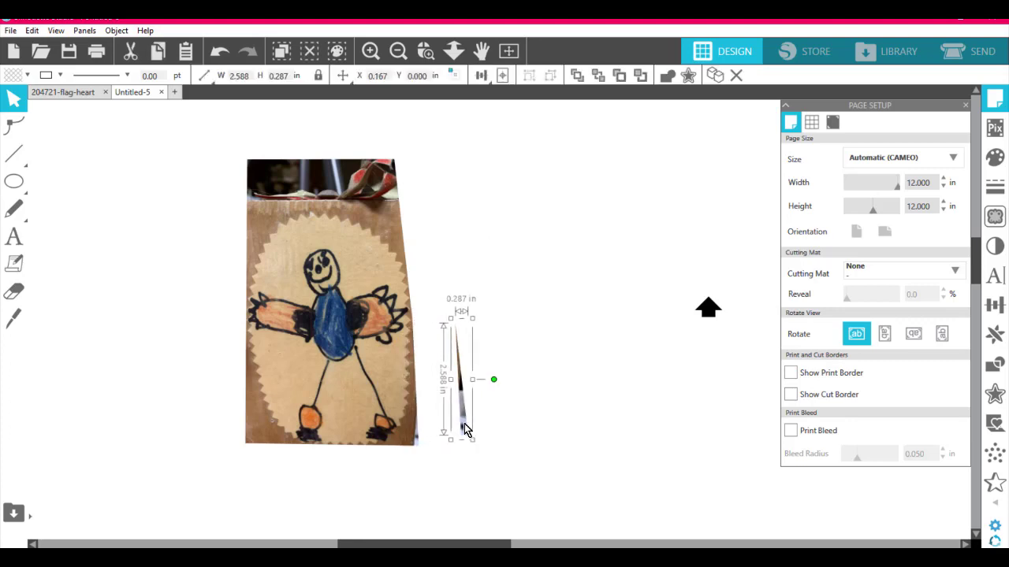
key("Delete")
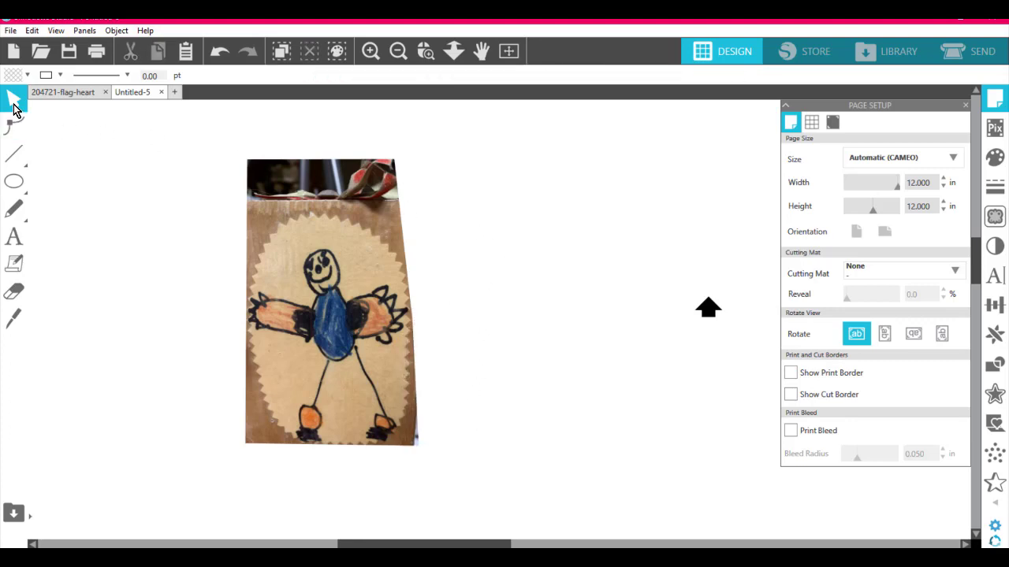
Step: Slice a section about 2.0 in high off the photo just above the head with the Knife, delete it, and move the remaining photo up
left_click(13, 320)
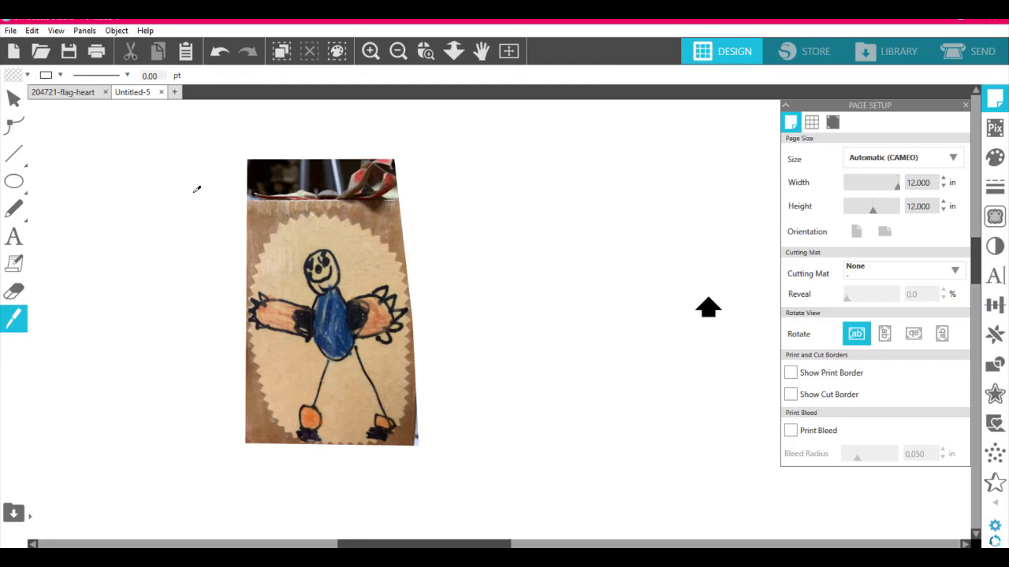
left_click_drag(232, 242, 451, 247)
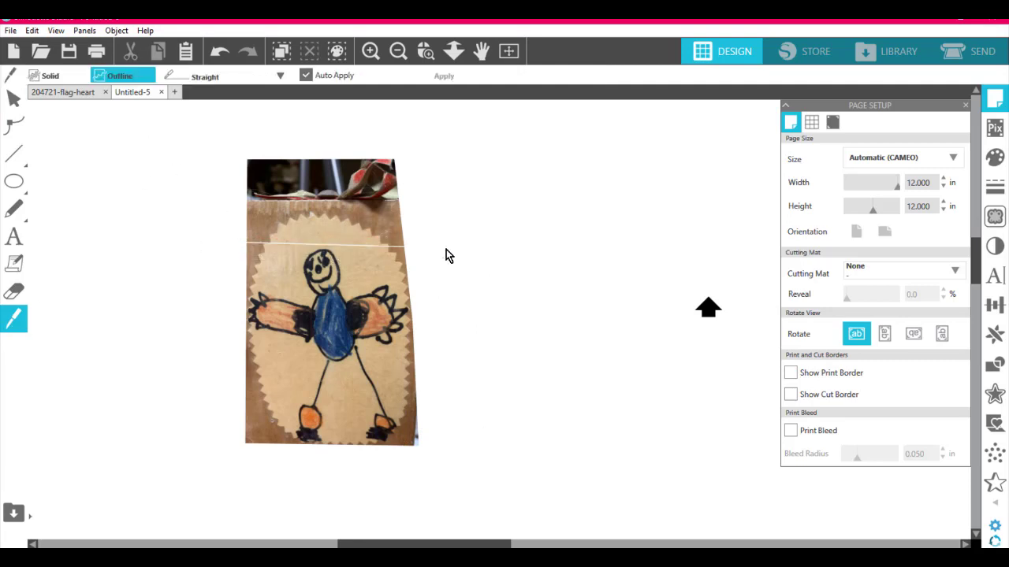
left_click(294, 211)
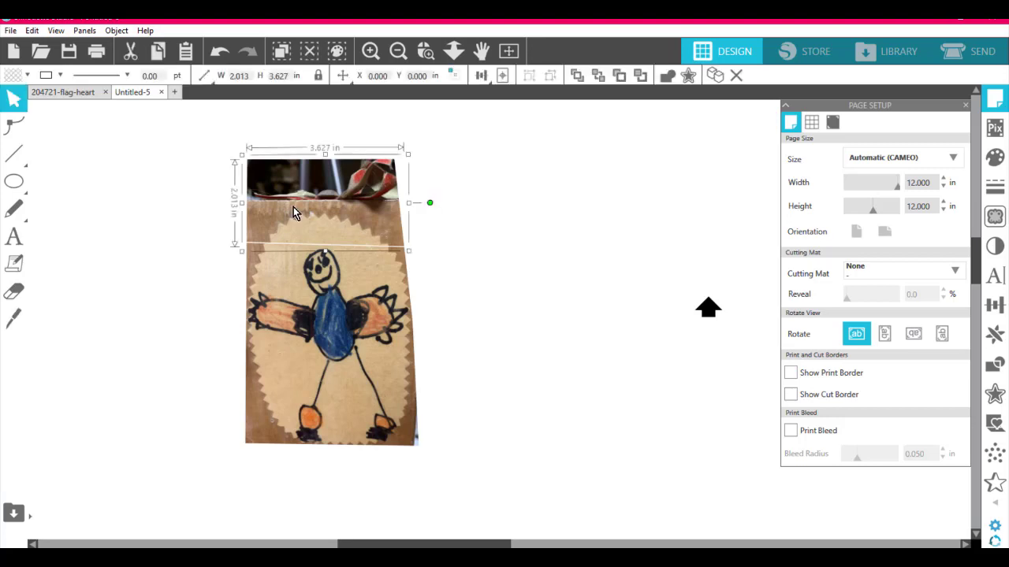
left_click_drag(293, 206, 419, 185)
key("Delete")
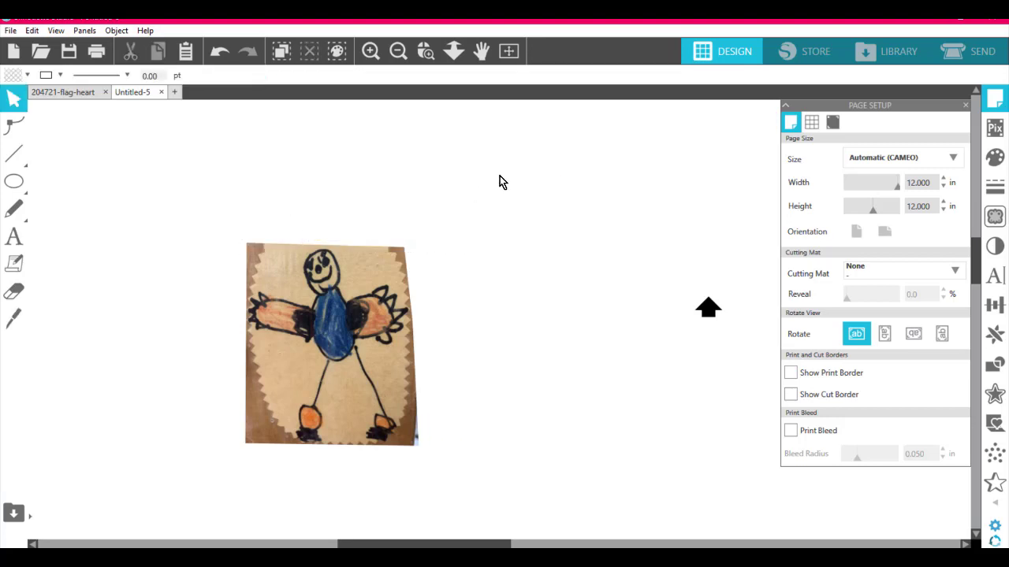
left_click_drag(374, 296, 373, 207)
left_click(443, 287)
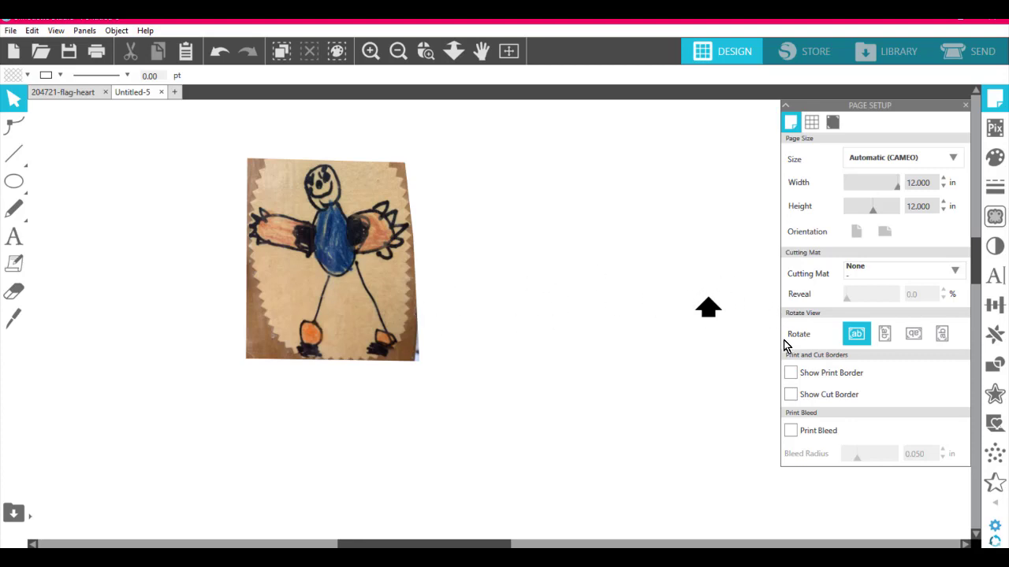
Step: Select a trace area about 3.9 by 5.0 in around the whole photo, and set the trace threshold to 25%
left_click(995, 219)
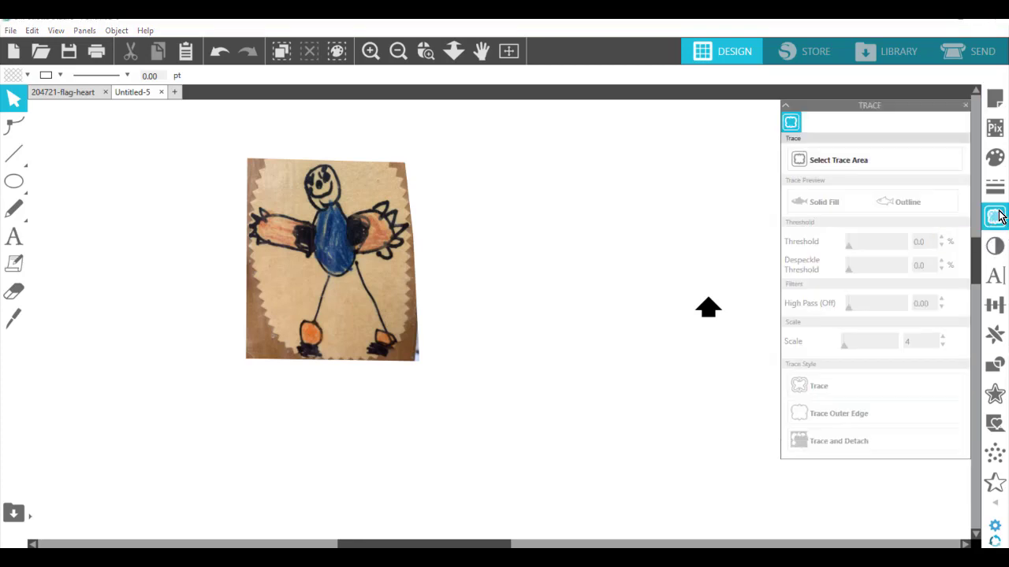
mouse_move(851, 106)
left_mouse_down()
mouse_move(694, 135)
mouse_move(536, 135)
left_mouse_up()
left_click(520, 189)
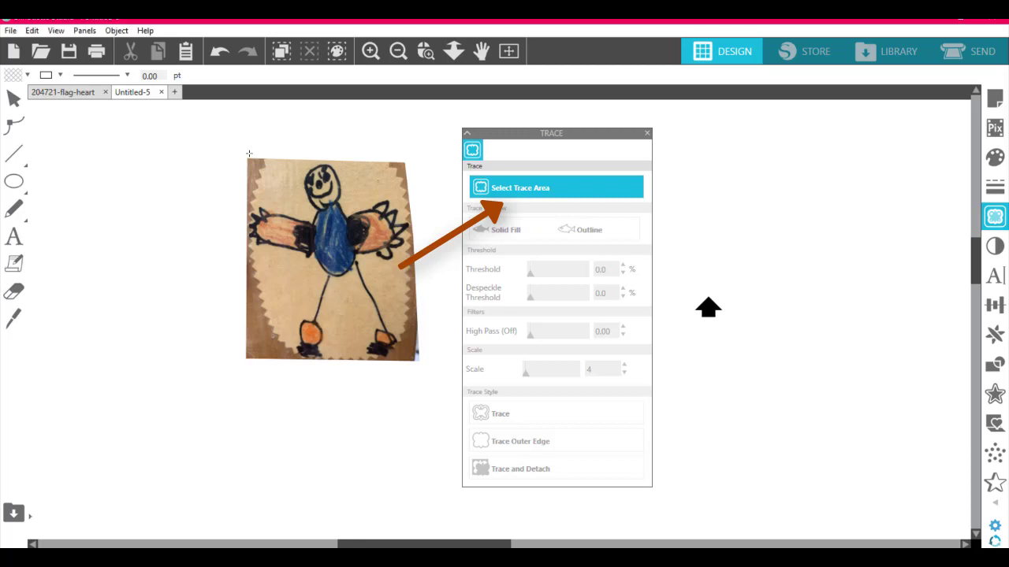
left_click_drag(248, 152, 420, 368)
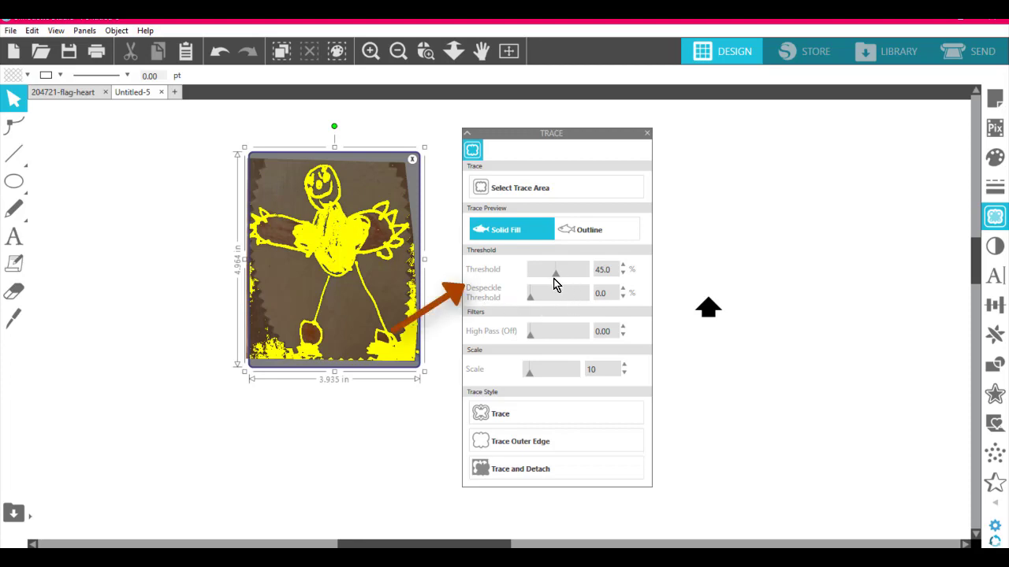
left_click_drag(554, 281, 543, 277)
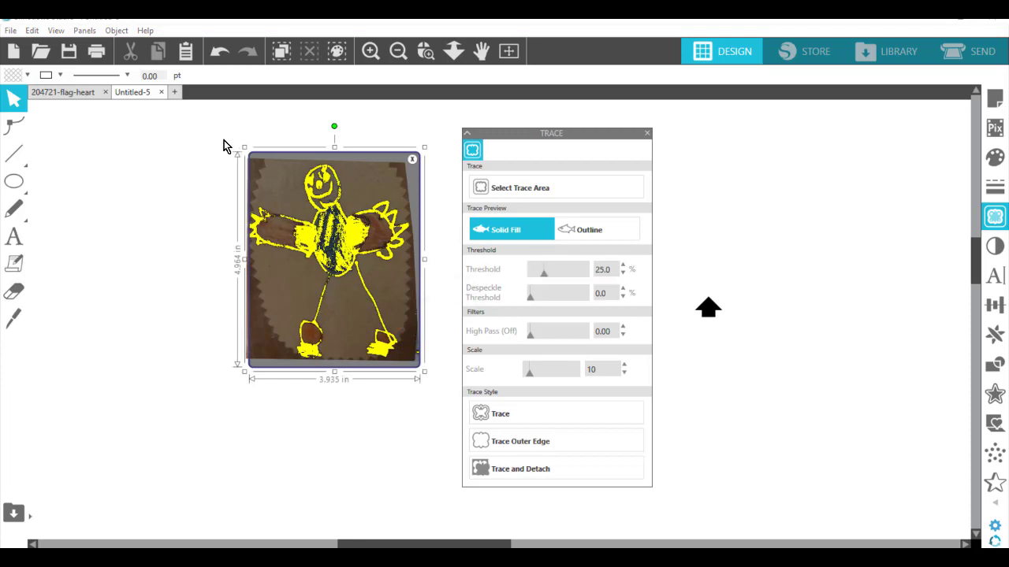
Step: Move the Trace settings clear of the figure's preview and raise the trace threshold to about 37%
left_click(426, 52)
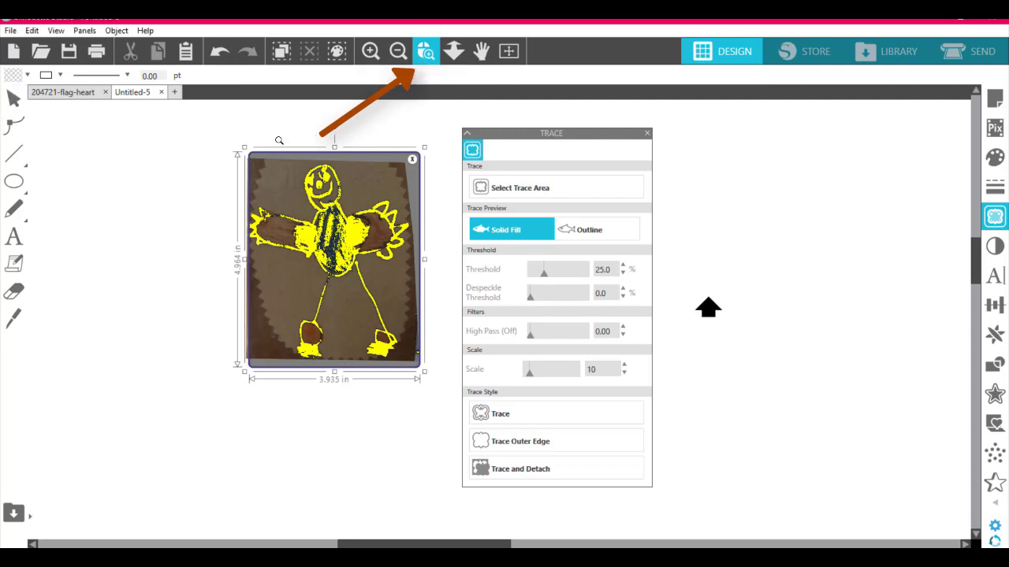
left_click(380, 292)
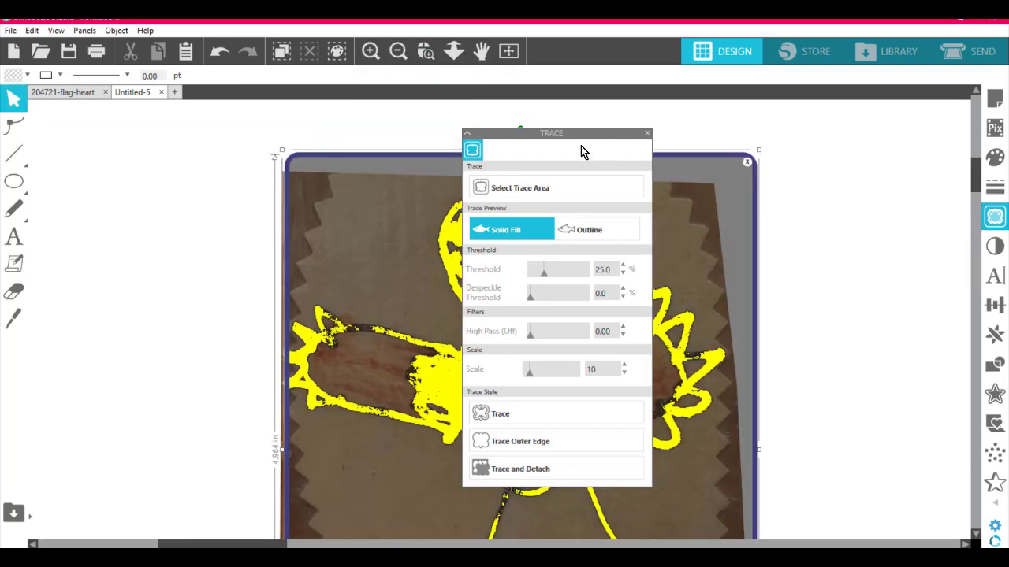
mouse_move(563, 133)
left_mouse_down()
mouse_move(799, 135)
mouse_move(868, 125)
mouse_move(881, 111)
mouse_move(859, 119)
left_mouse_up()
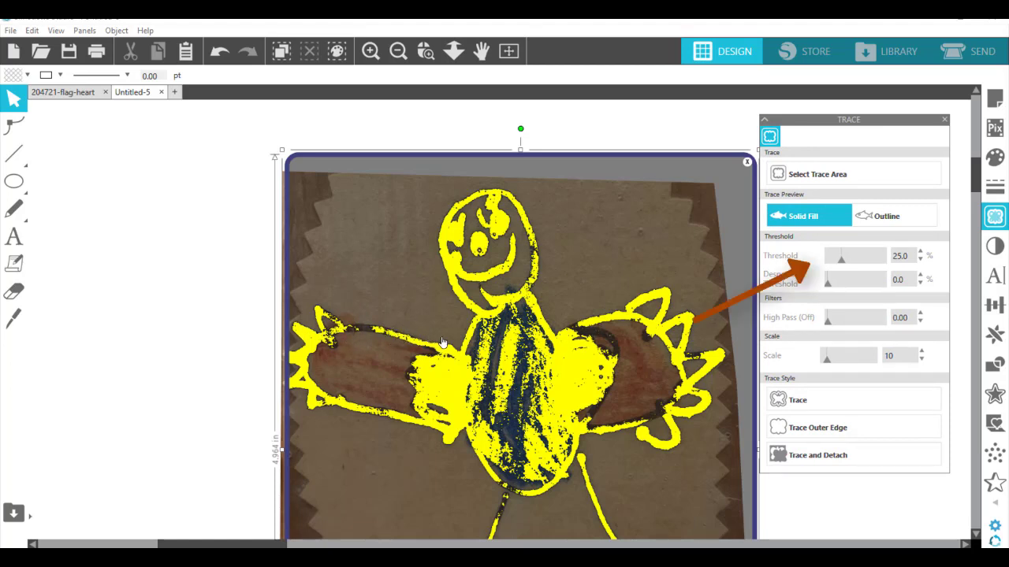
left_click(844, 264)
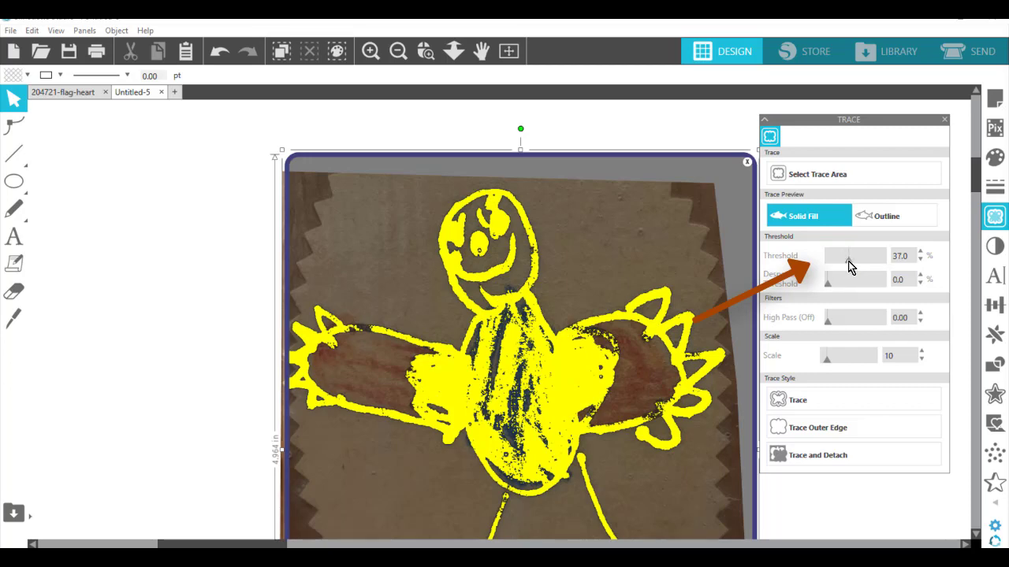
left_click_drag(849, 262, 850, 262)
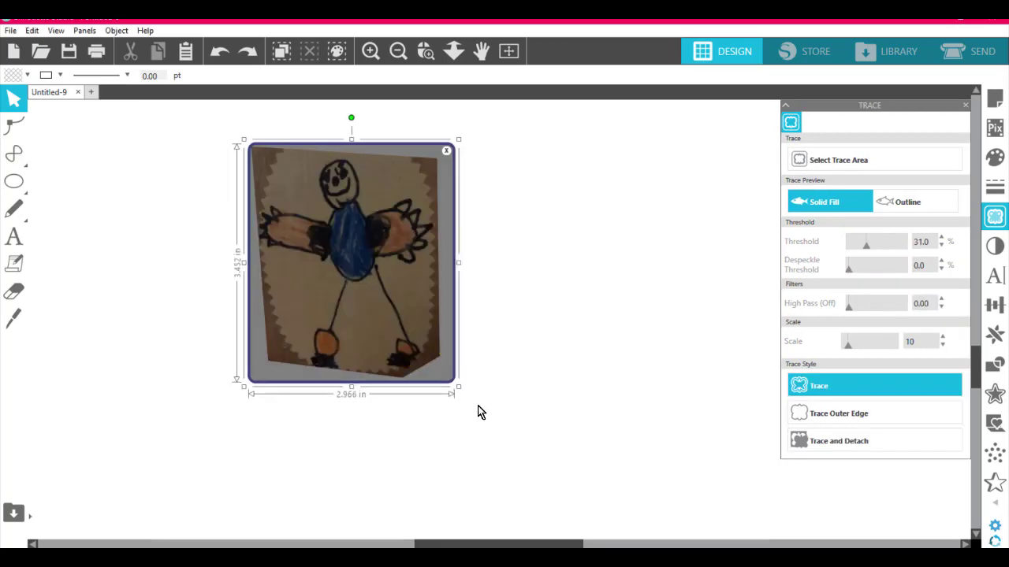
Step: Trace the figure with the Trace style, keeping the trace area close around the photo, and delete the photo from behind the outline
left_click_drag(478, 406, 534, 445)
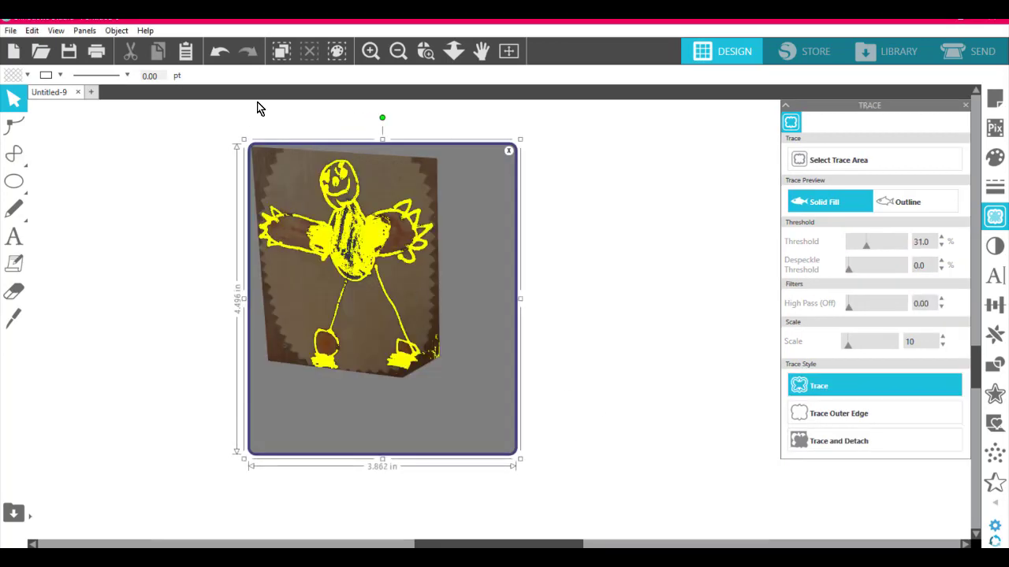
left_click(224, 55)
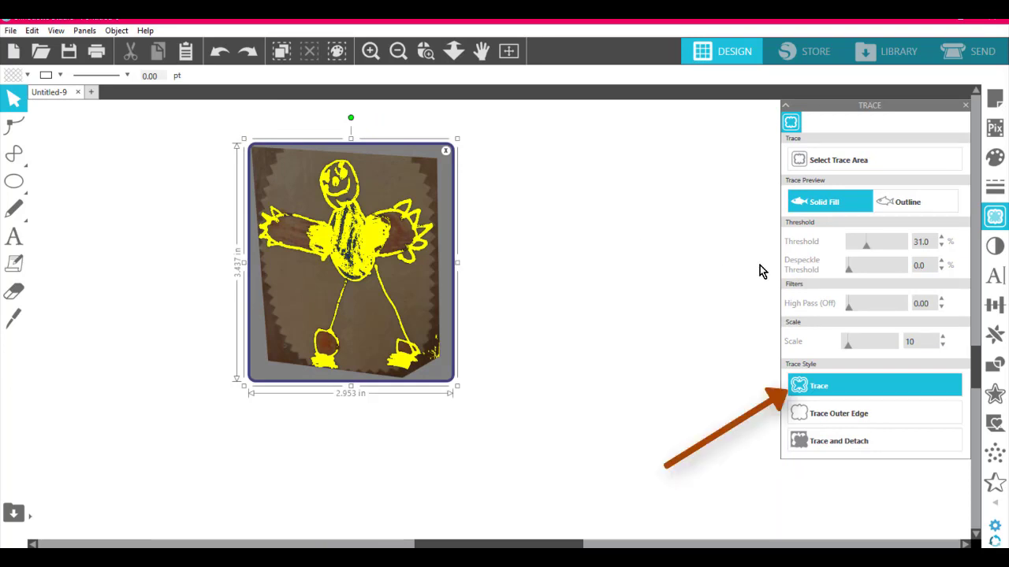
left_click(841, 396)
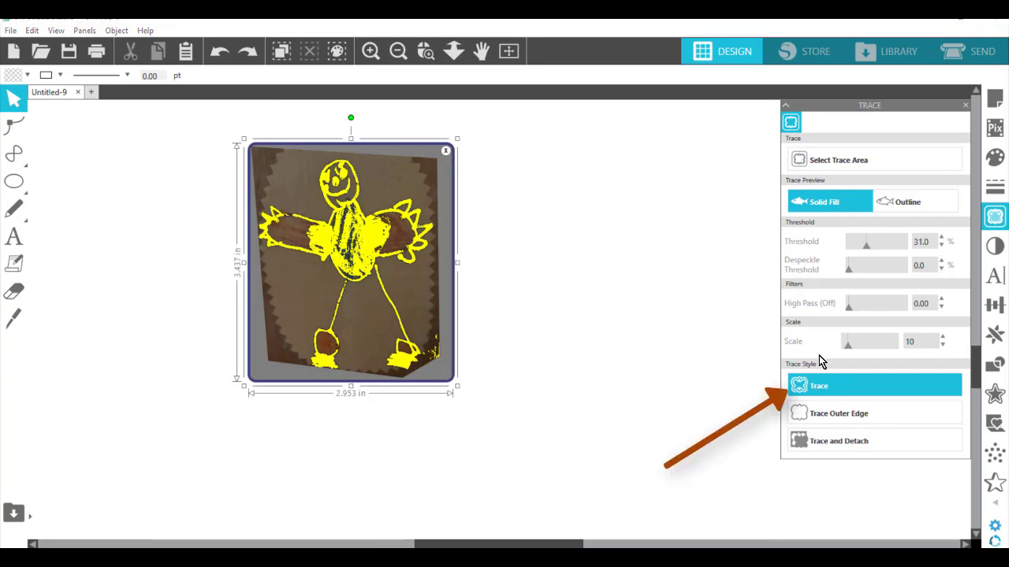
mouse_move(370, 267)
left_mouse_down()
mouse_move(293, 311)
mouse_move(152, 293)
mouse_move(164, 302)
left_mouse_up()
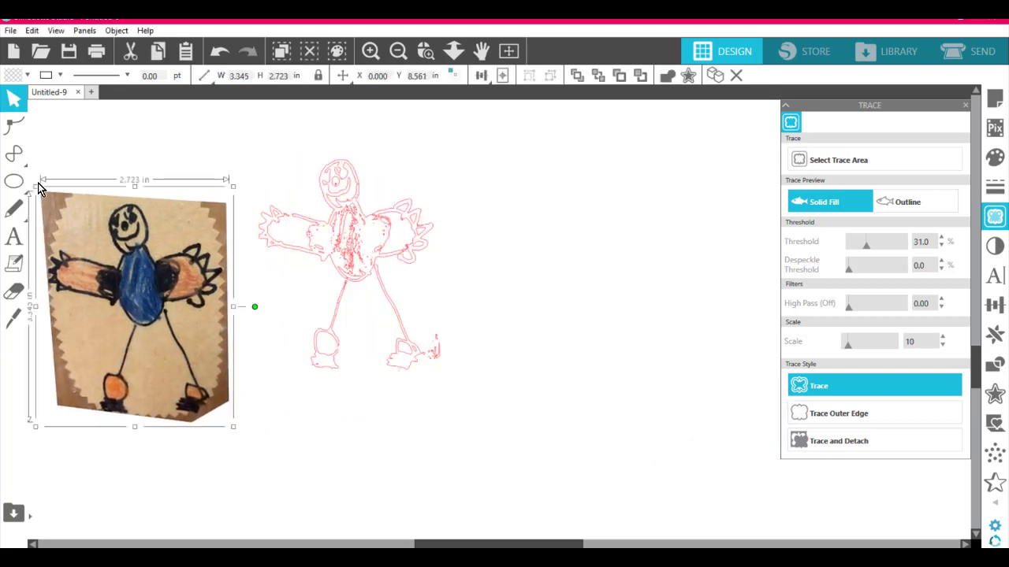
key("Delete")
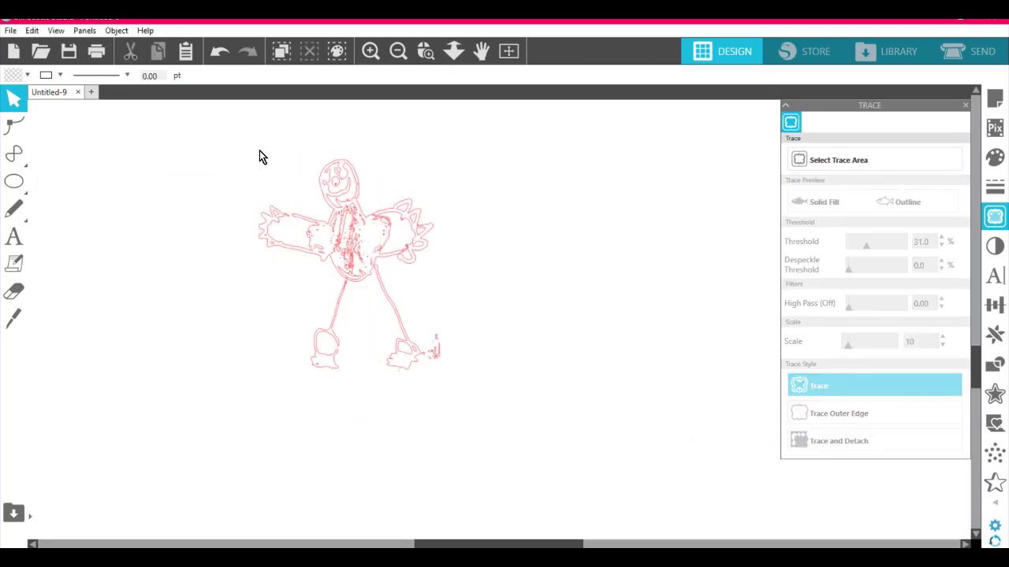
Step: Try enlarging the traced figure to about 3.9 by 4.6 in, and undo the resize
mouse_move(236, 140)
left_mouse_down()
mouse_move(489, 388)
mouse_move(541, 471)
left_mouse_up()
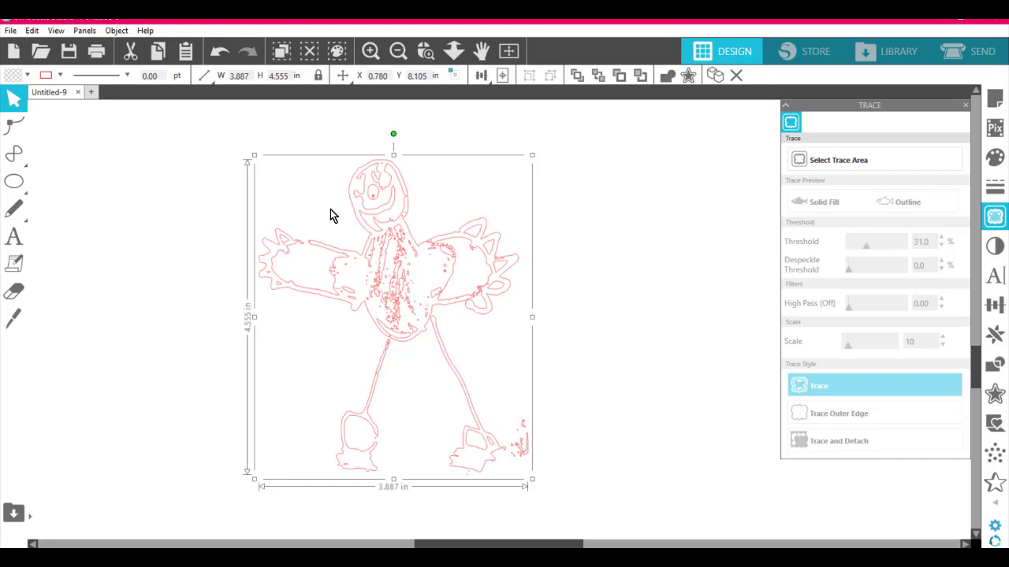
key("ctrl+z")
left_click(425, 185)
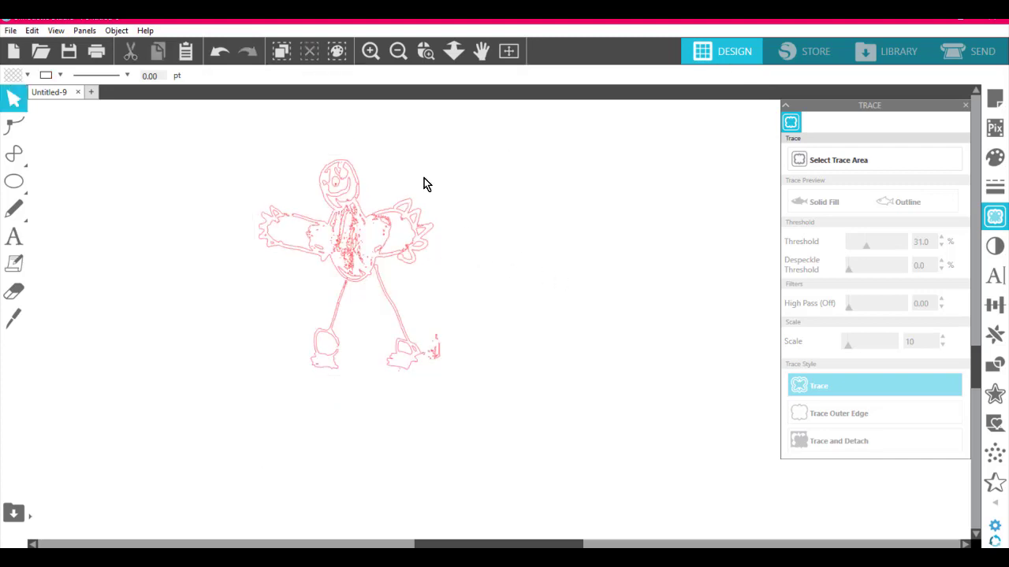
Step: Examine the traced outline up close around the figure's body, and open its points for editing
left_click(324, 169)
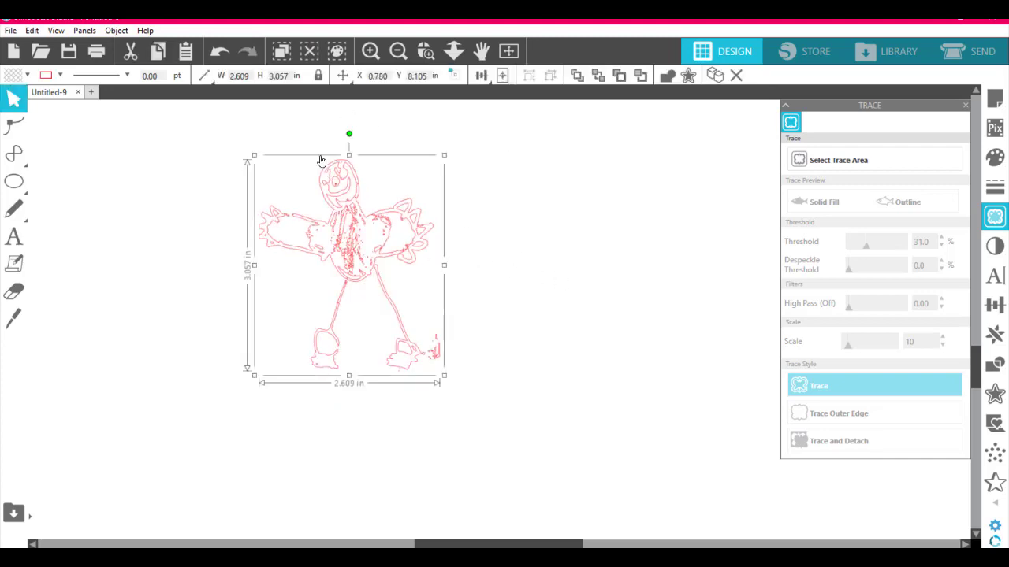
left_click(373, 53)
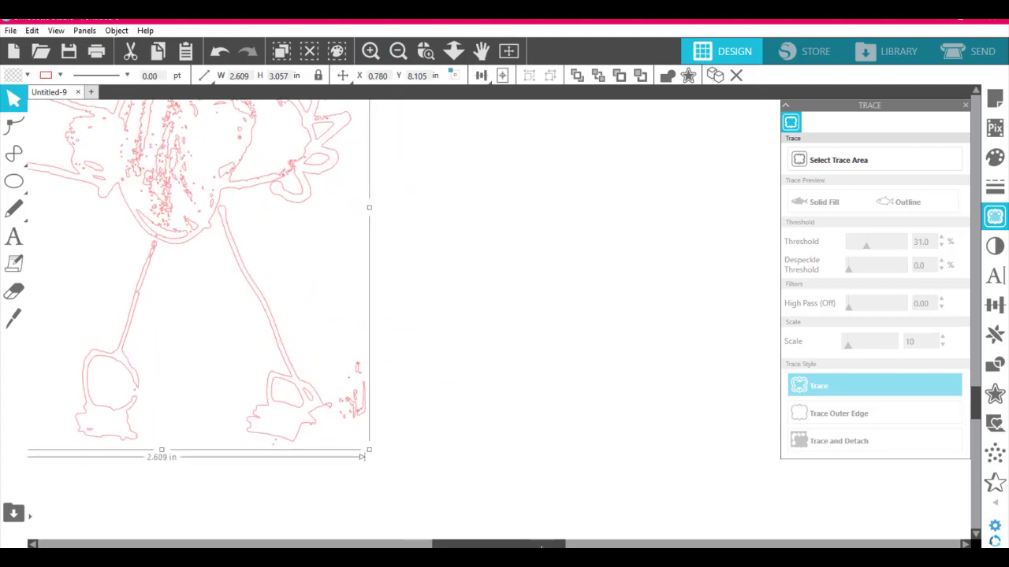
left_click_drag(541, 547, 492, 546)
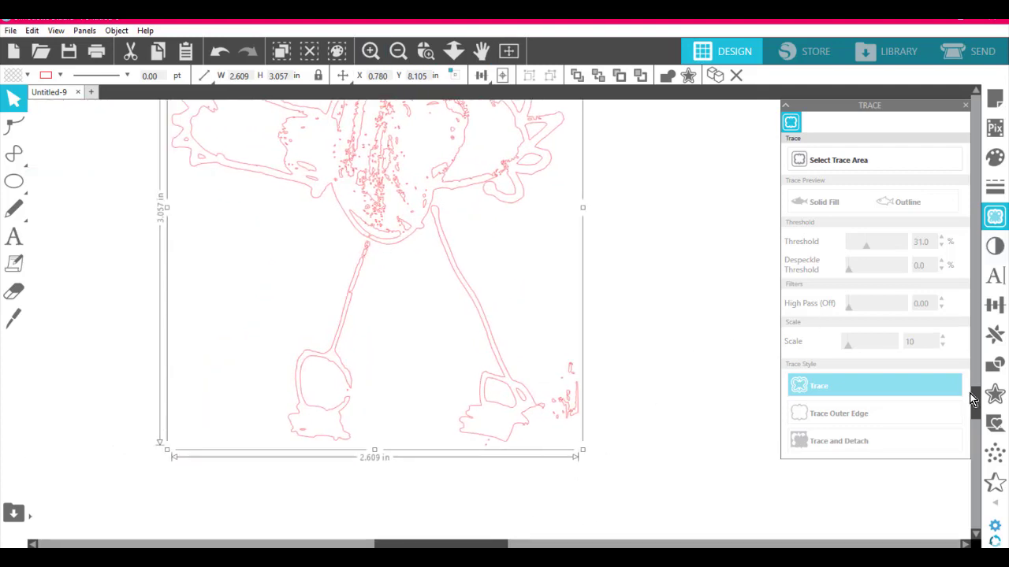
mouse_move(977, 405)
left_mouse_down()
mouse_move(978, 388)
mouse_move(981, 400)
left_mouse_up()
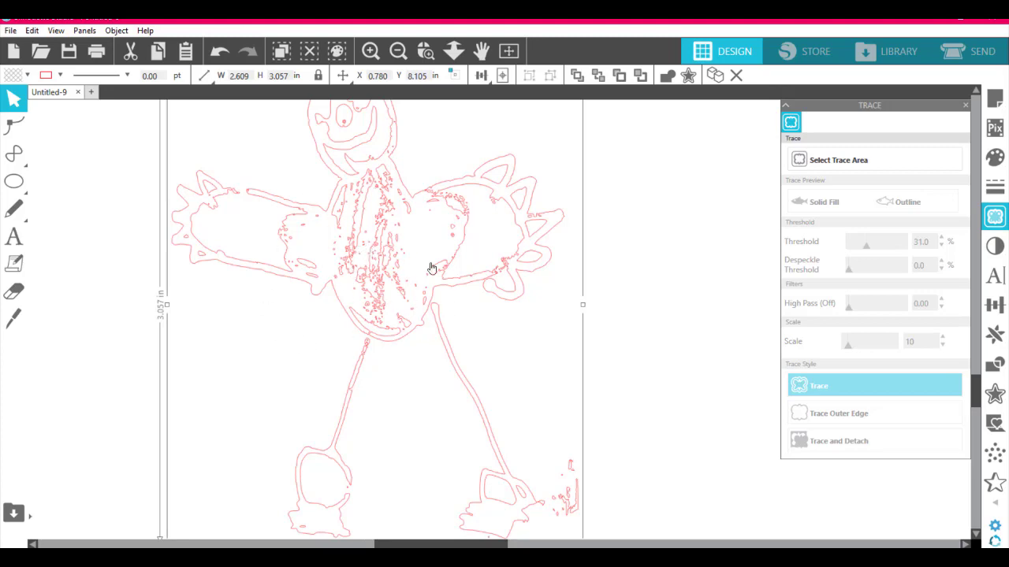
left_click(425, 51)
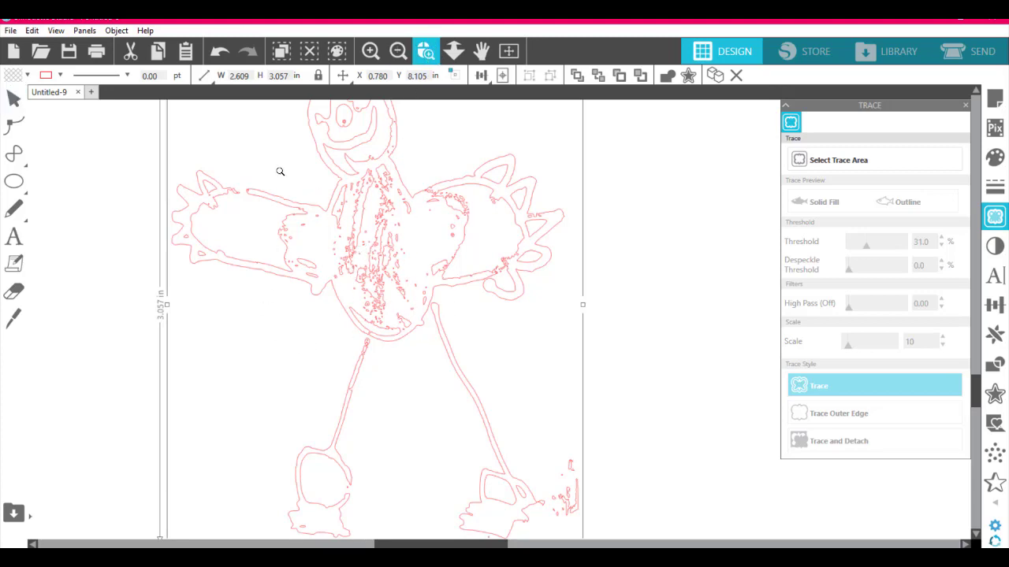
left_click_drag(475, 300, 502, 344)
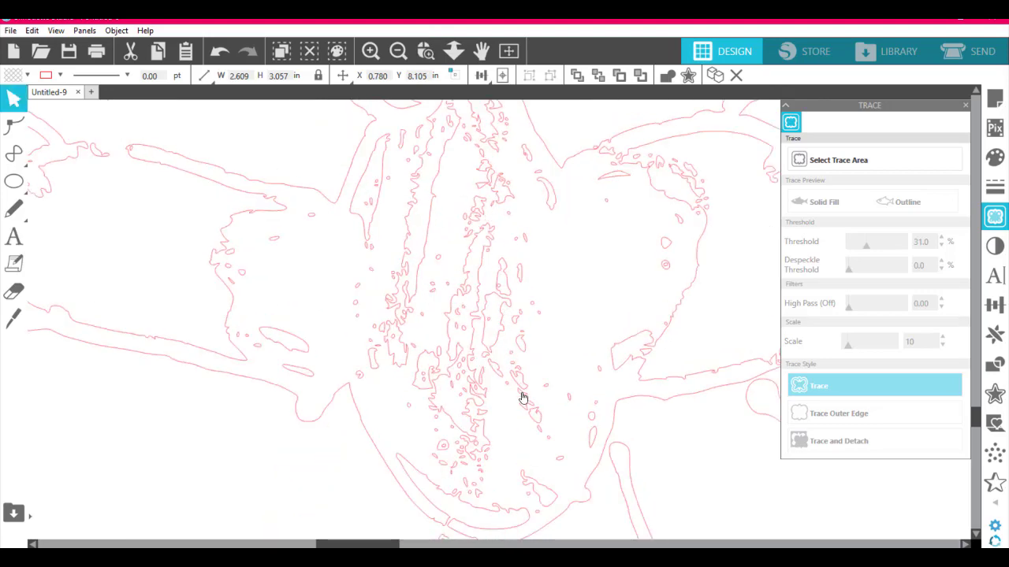
double_click(432, 226)
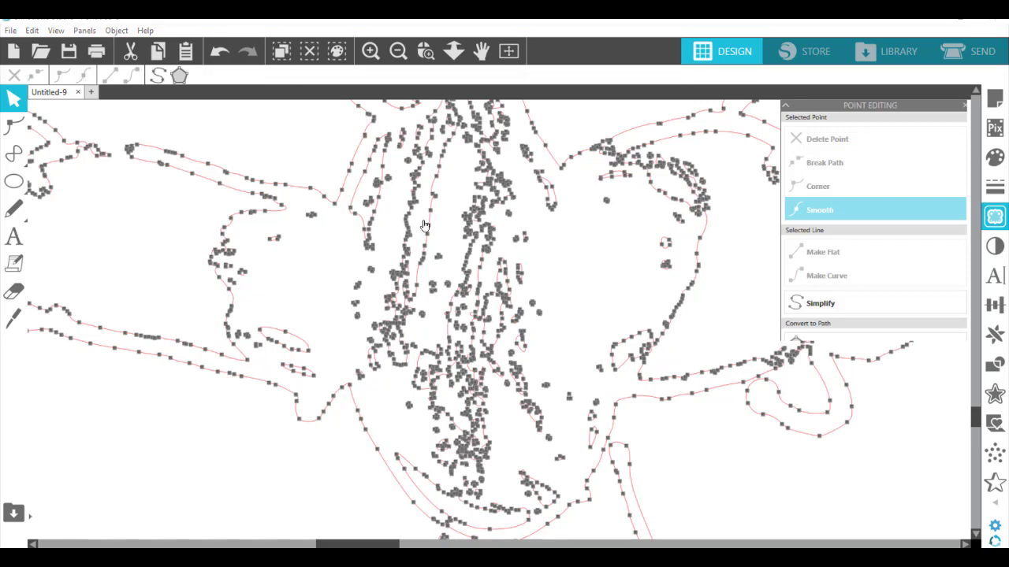
left_click(863, 105)
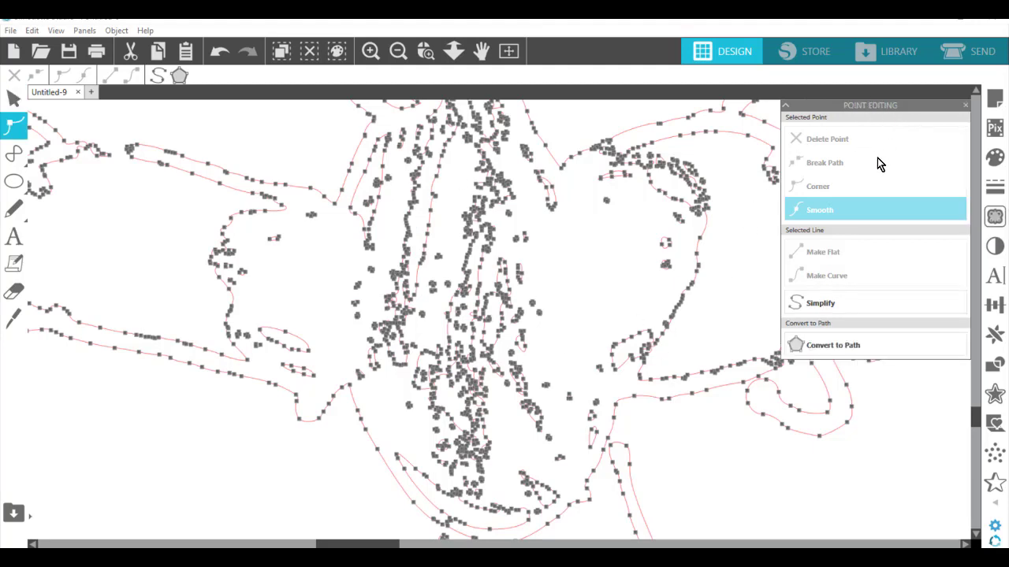
Step: Simplify the traced outline's points and delete the dense cluster of points in the lower middle of the body
left_click(822, 308)
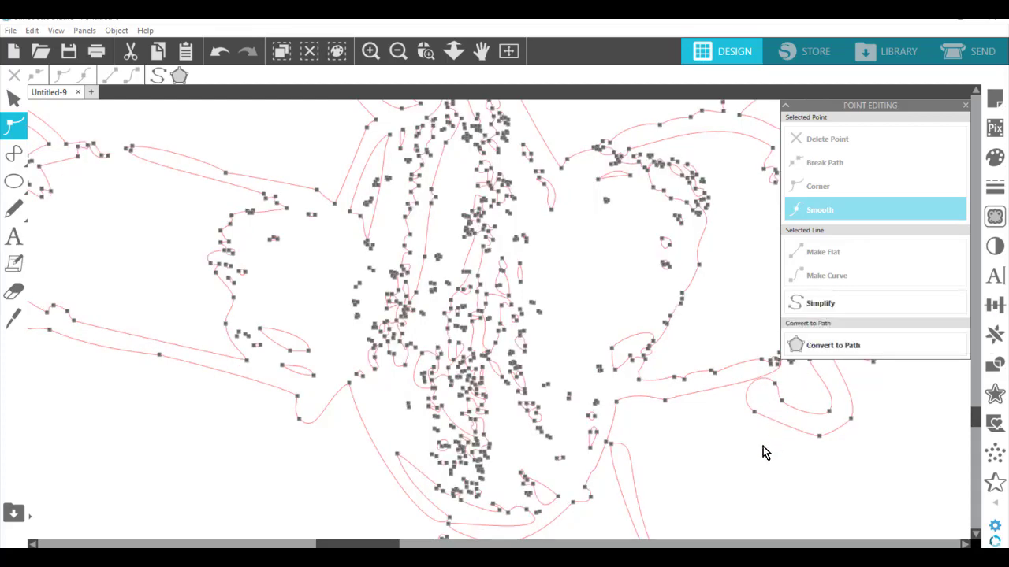
left_click(751, 497)
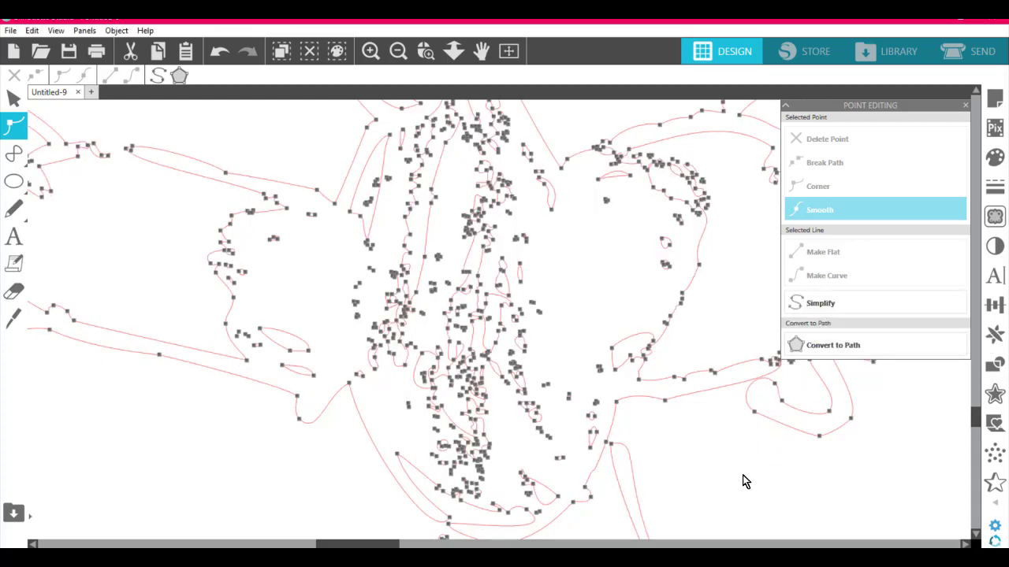
double_click(480, 459)
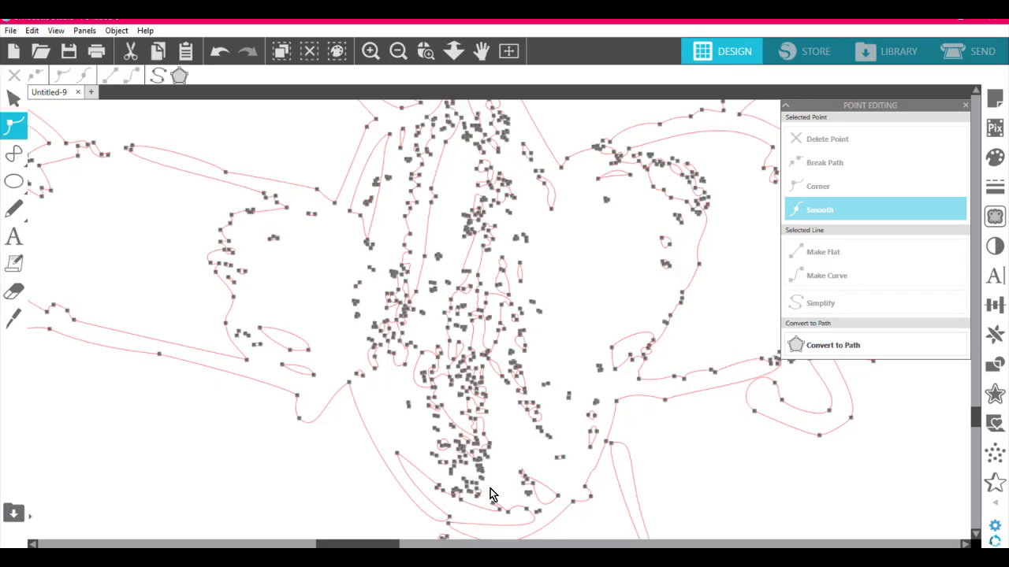
left_click(462, 436)
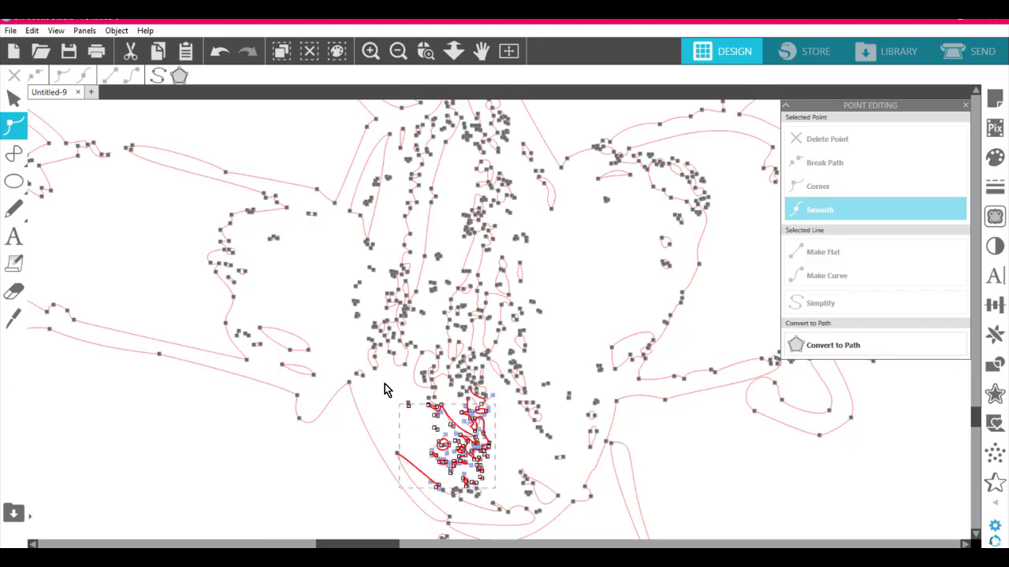
left_click_drag(423, 347, 411, 346)
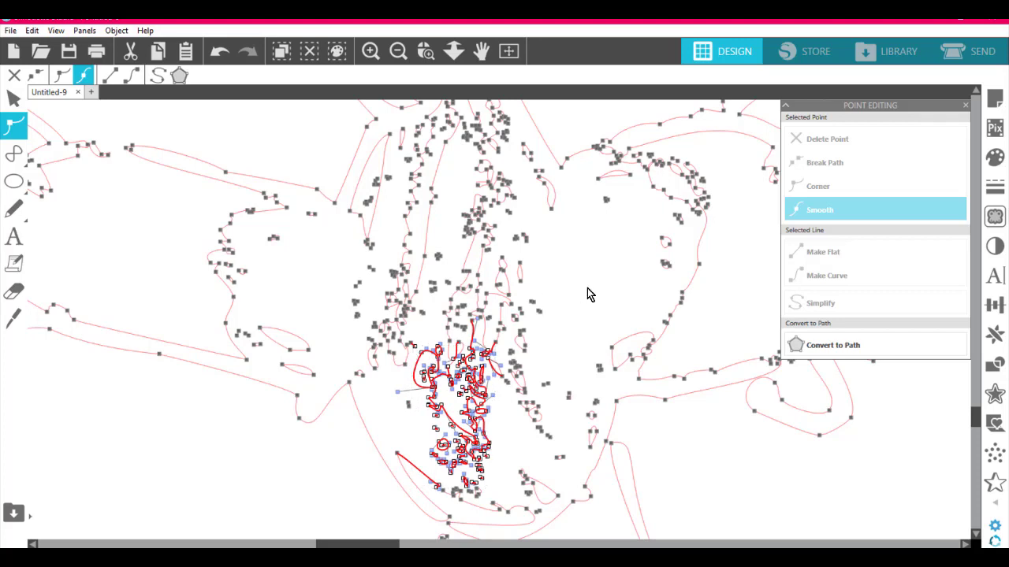
key("Delete")
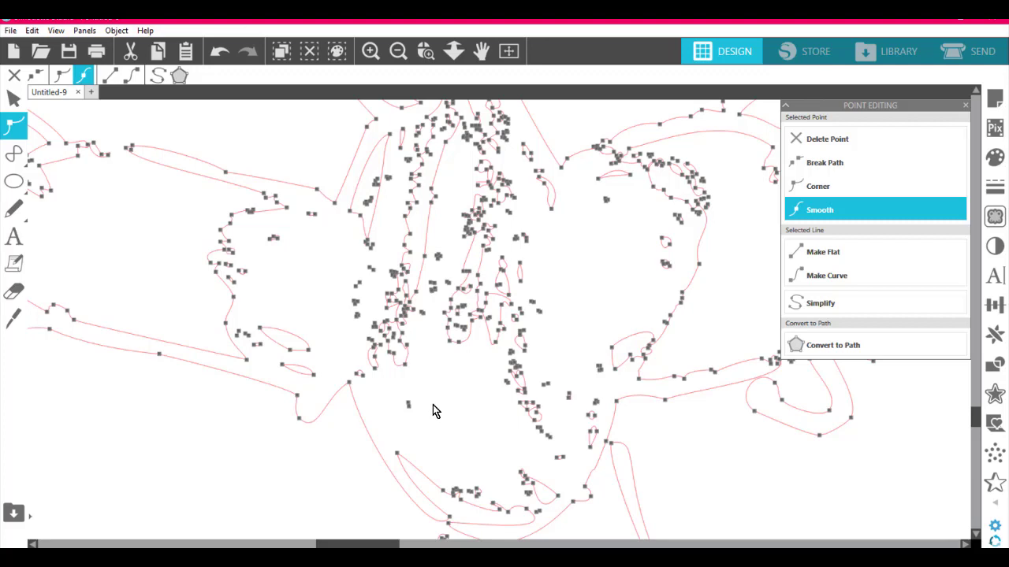
Step: Delete the jagged point cluster below the body's left stripe and the trail of stray shapes right of the middle stripes
left_click(384, 339)
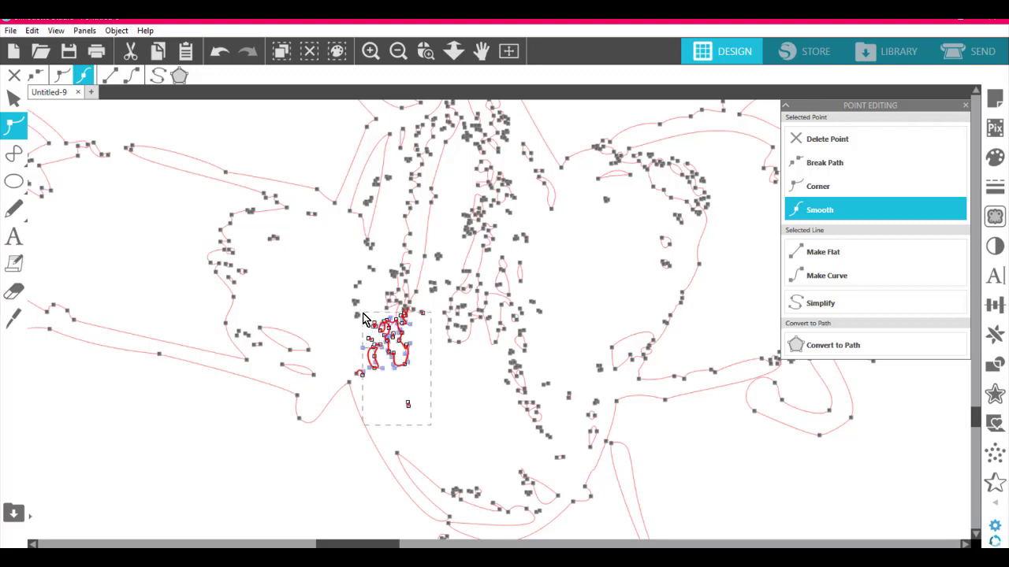
left_click(418, 310)
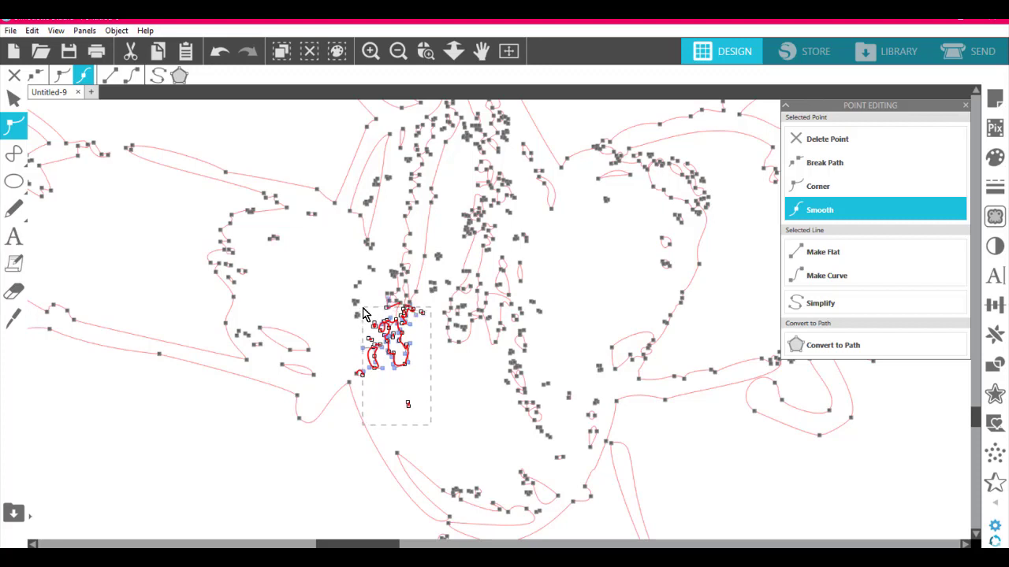
key("Delete")
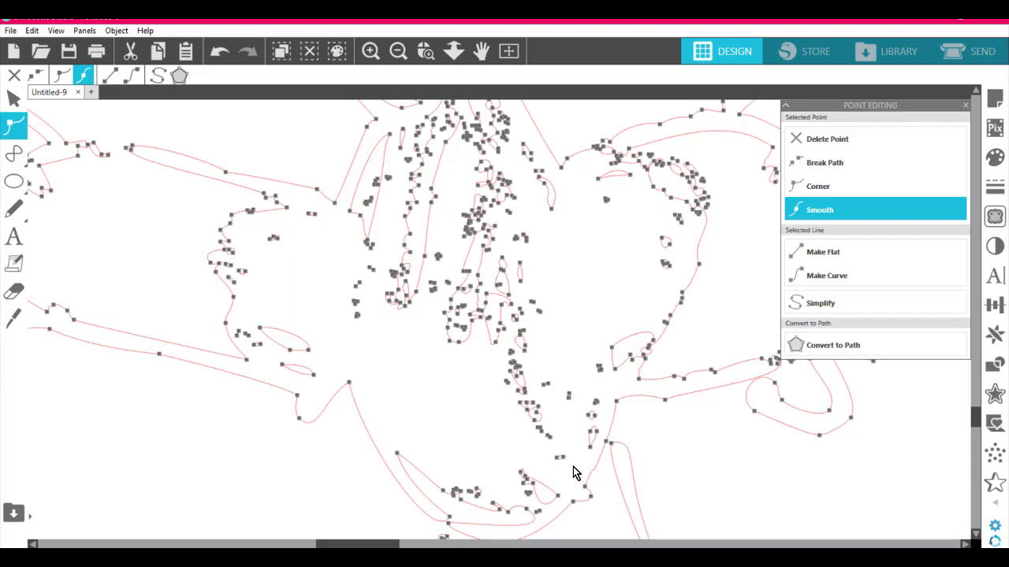
left_click_drag(574, 468, 517, 226)
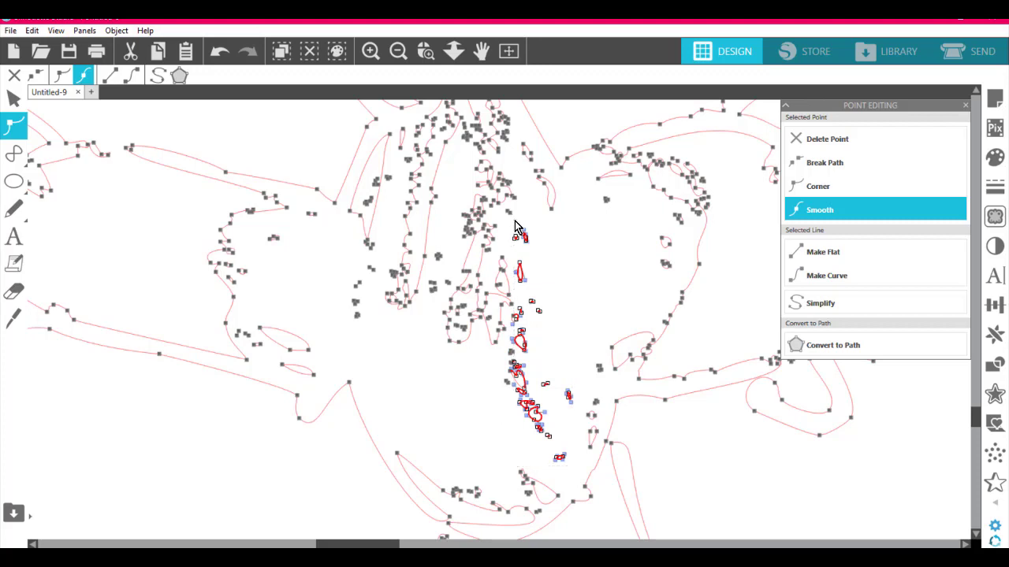
key("Delete")
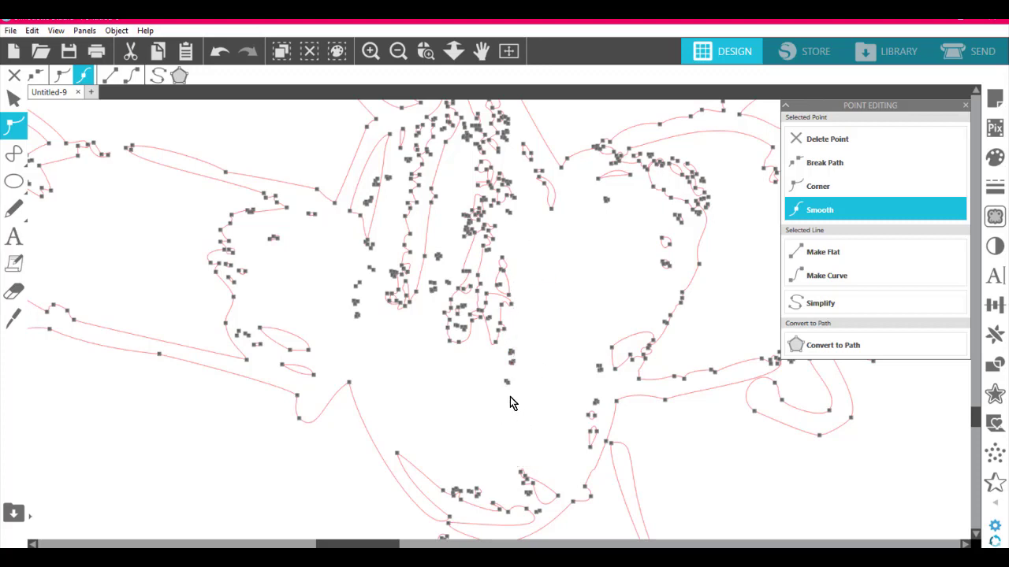
left_click_drag(501, 357, 508, 313)
key("Delete")
Step: Reopen the outline's points and delete the small stray shapes just inside the body's lower right edge
double_click(604, 376)
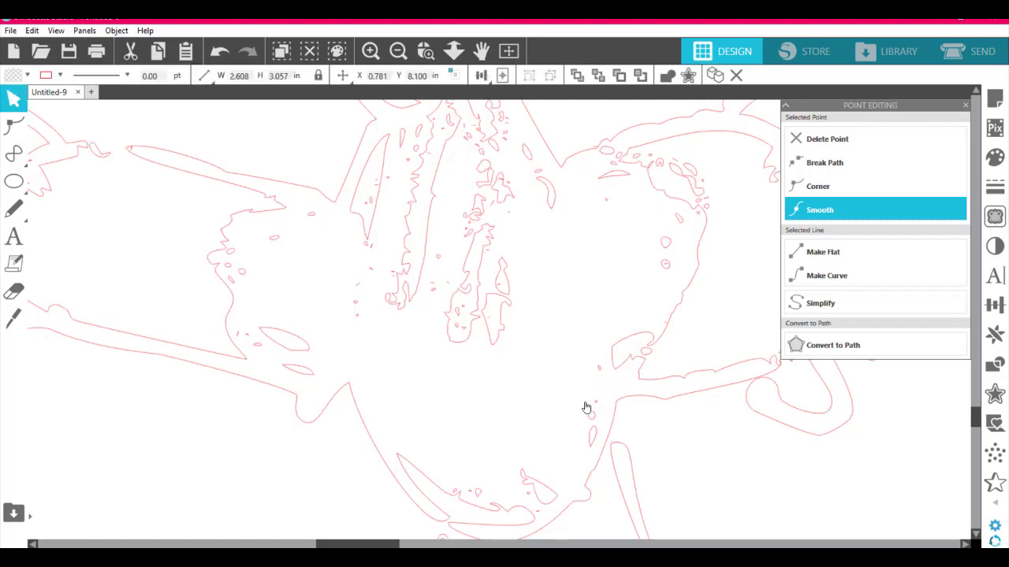
left_click(570, 400)
double_click(604, 373)
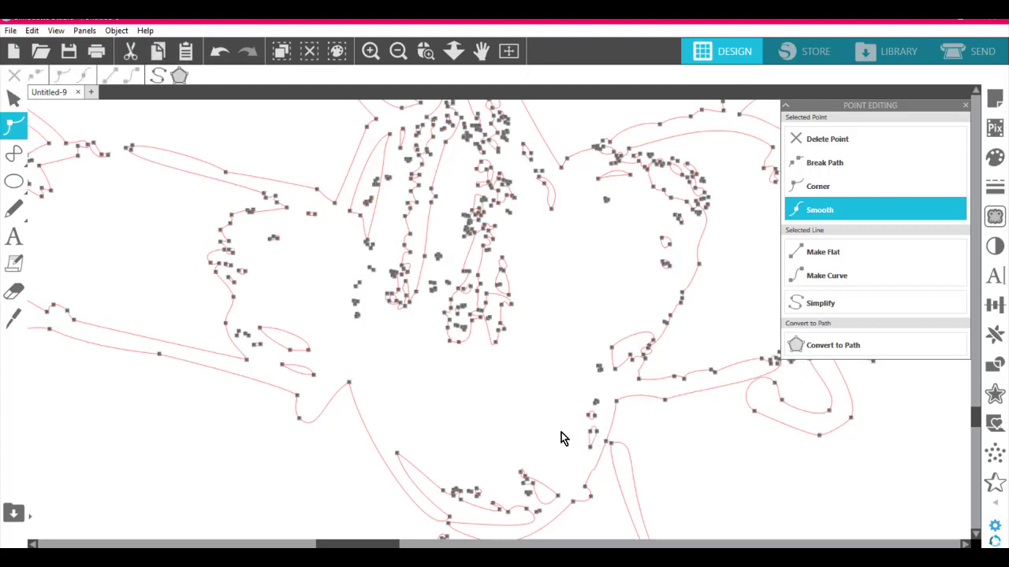
left_click_drag(595, 351, 591, 468)
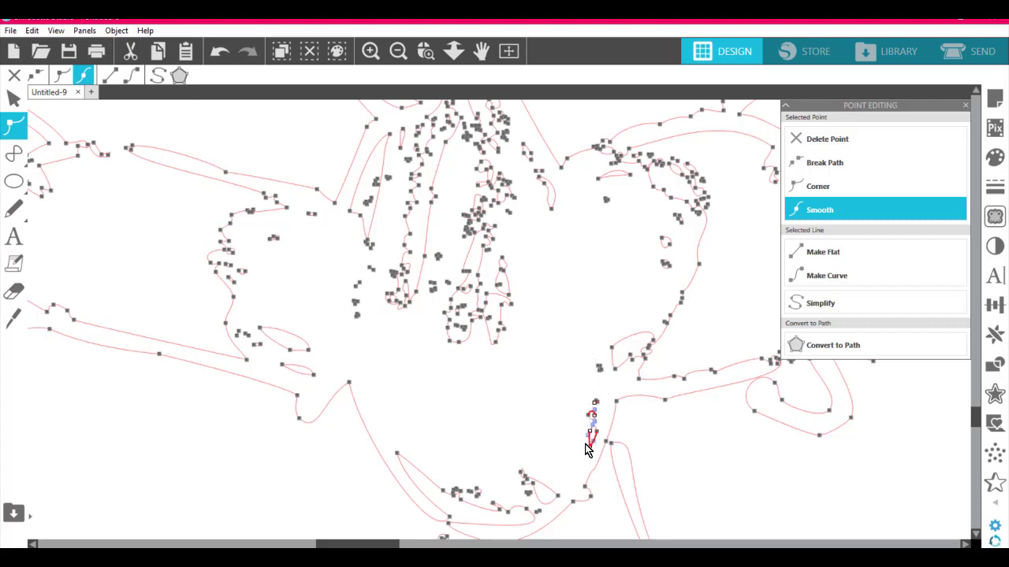
key("Delete")
key("Delete")
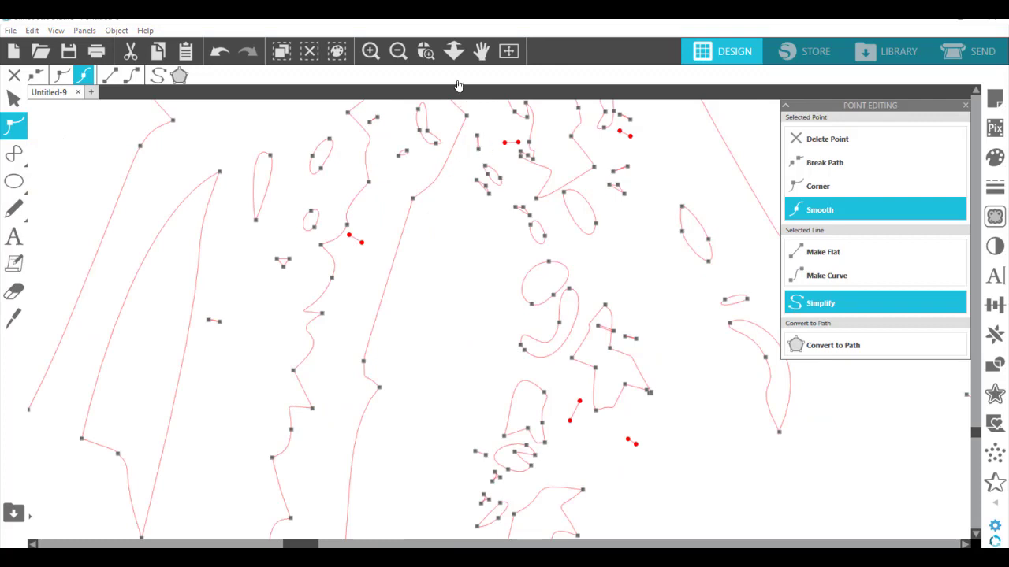
Step: Select the column of loose blobs and short line fragments right of the long stripe and delete them
left_click(425, 55)
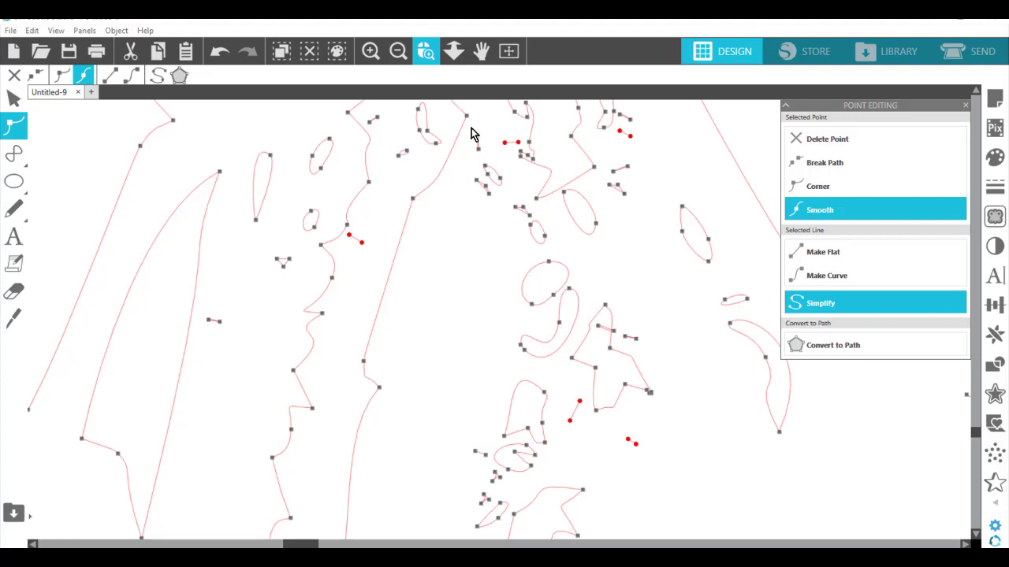
left_click_drag(471, 101, 650, 485)
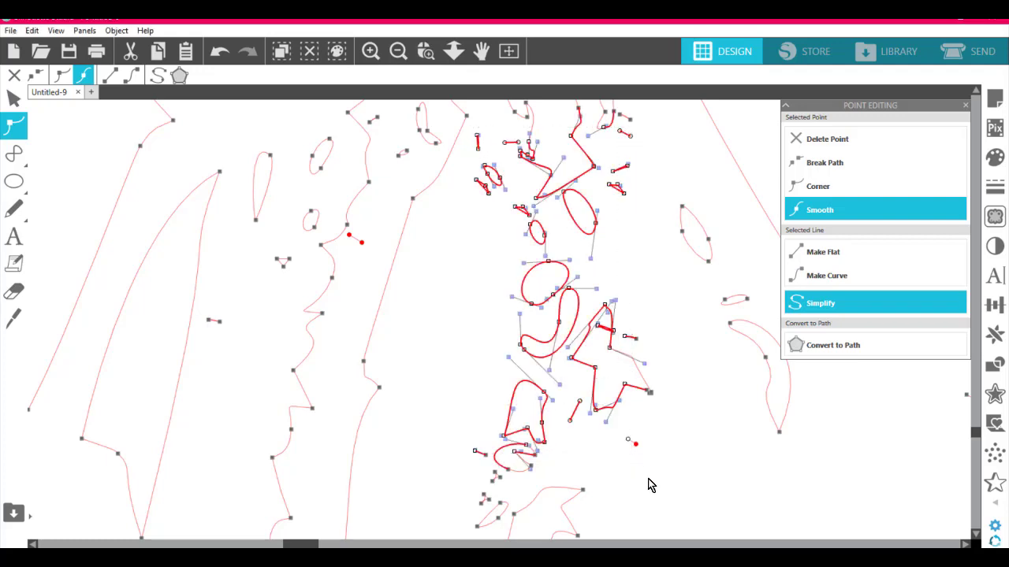
left_click(650, 484)
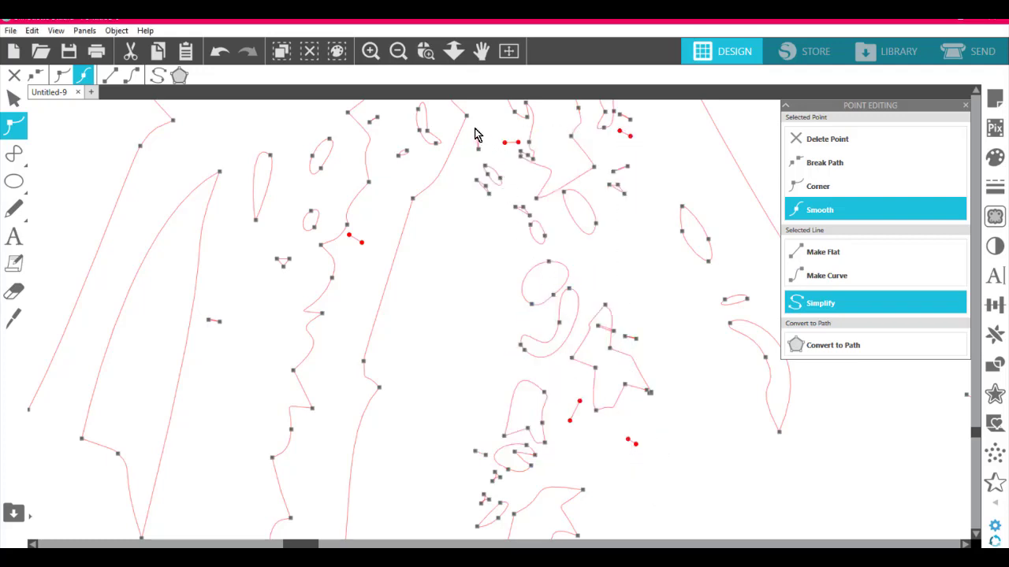
left_click_drag(471, 124, 662, 477)
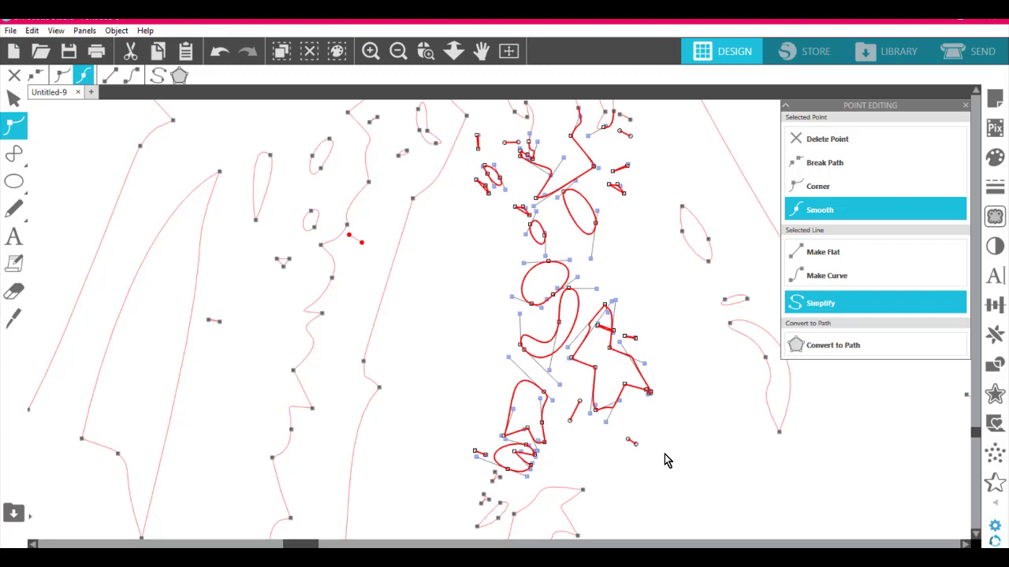
key("Delete")
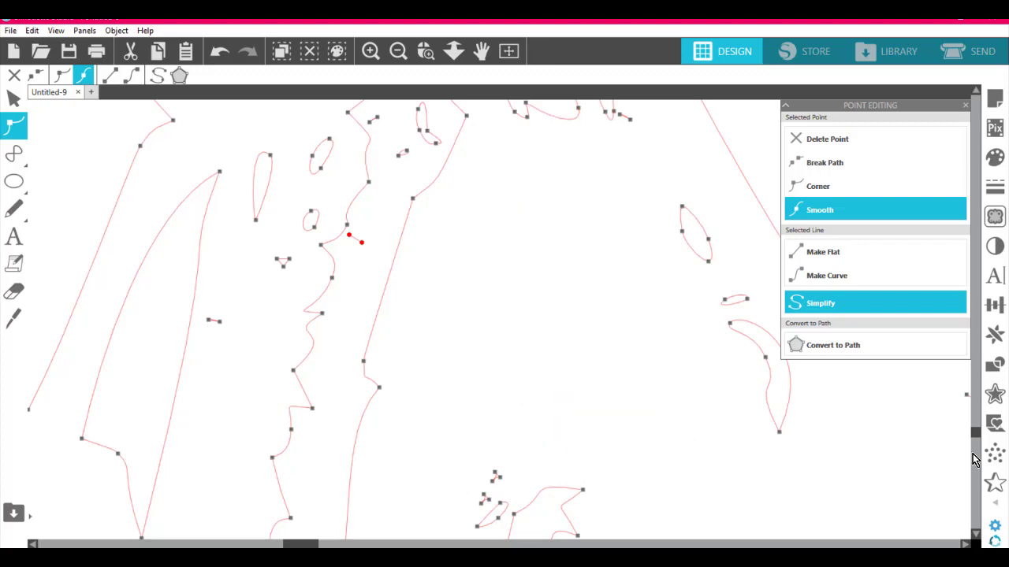
Step: Delete the stray specks enclosed in the rounded lower end of the middle stripe
left_click(975, 534)
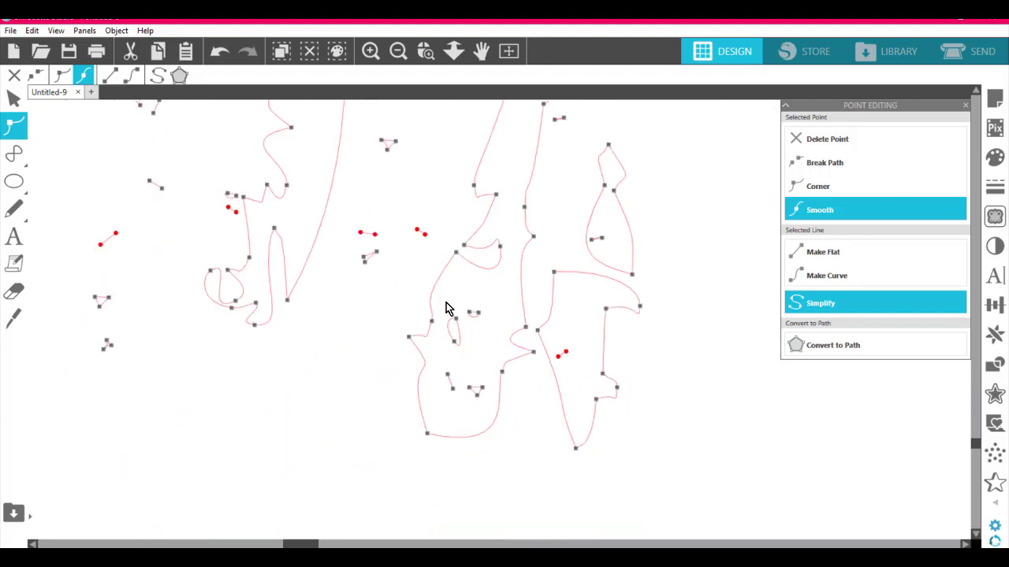
left_click_drag(455, 287, 493, 421)
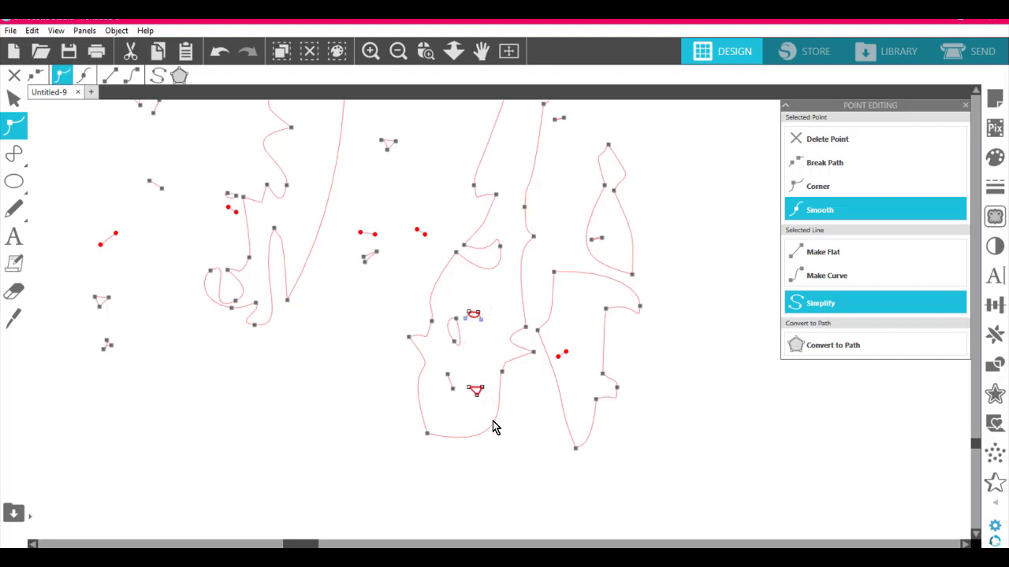
key("Delete")
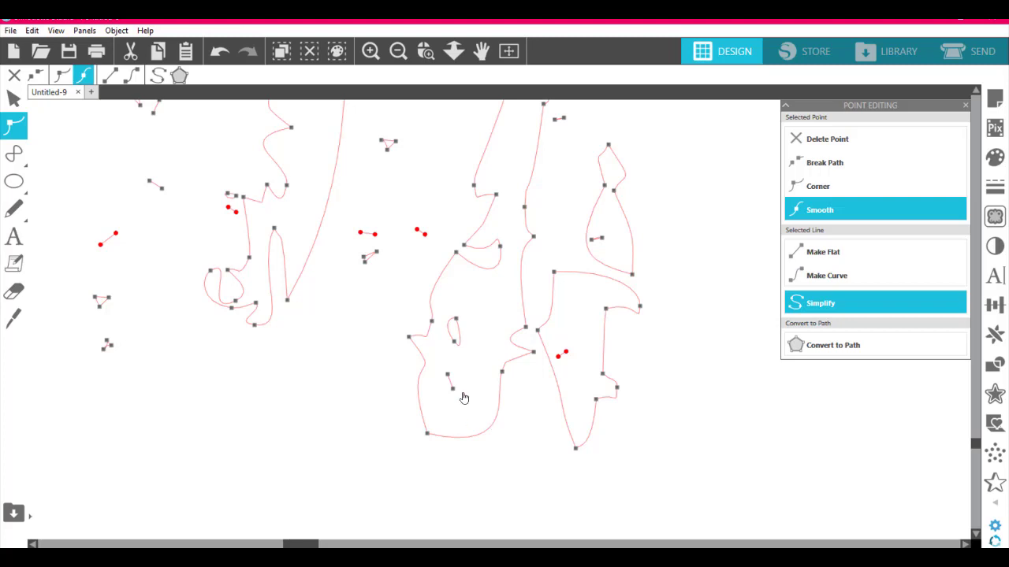
left_click(455, 323)
key("Delete")
Step: Delete the stray fragments between the two long stripes and those in the open area left of the stripes
left_click_drag(358, 113, 442, 281)
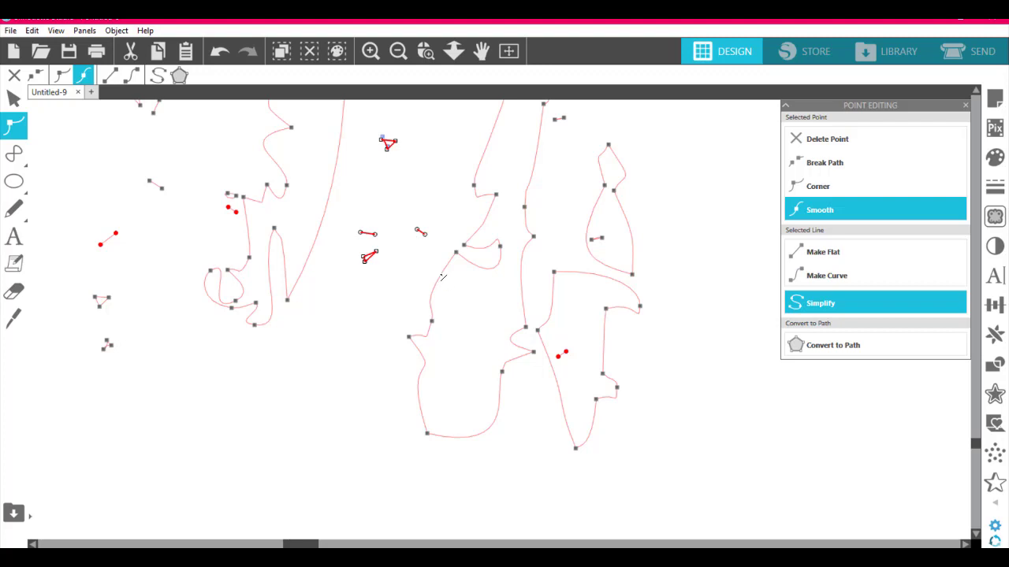
key("Delete")
left_click_drag(63, 153, 172, 390)
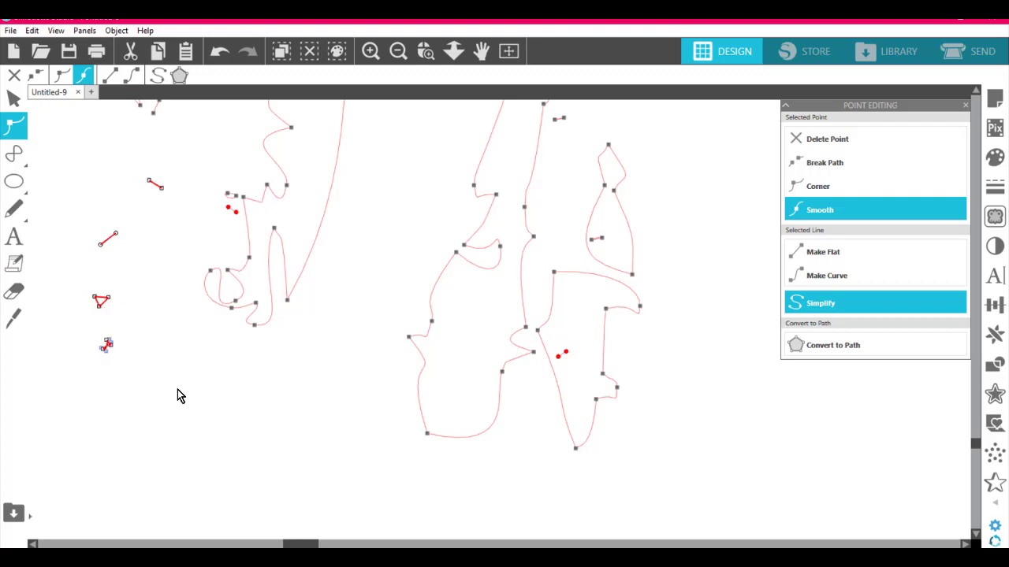
key("Delete")
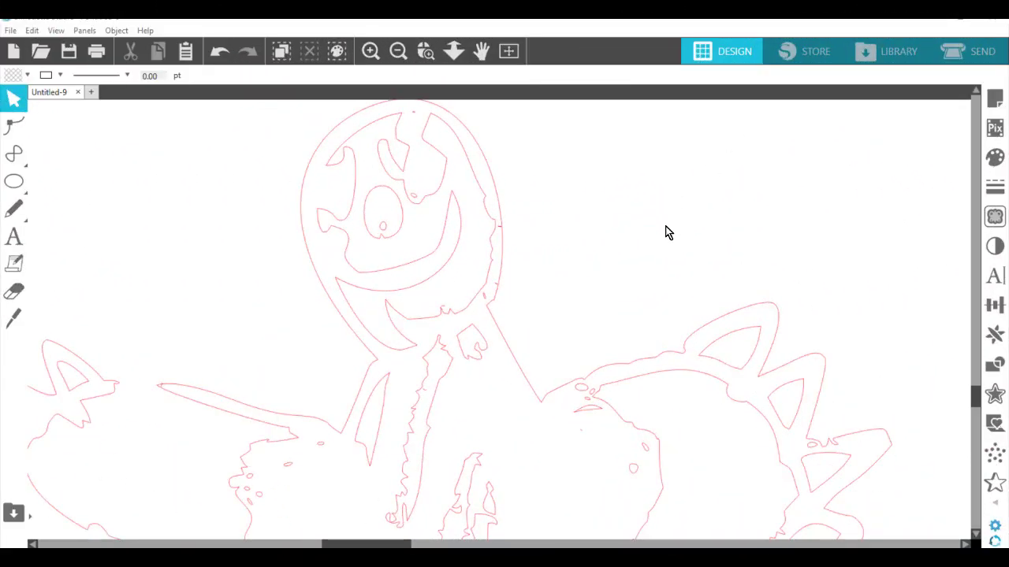
Step: Try to release the traced figure's compound path
left_click(117, 31)
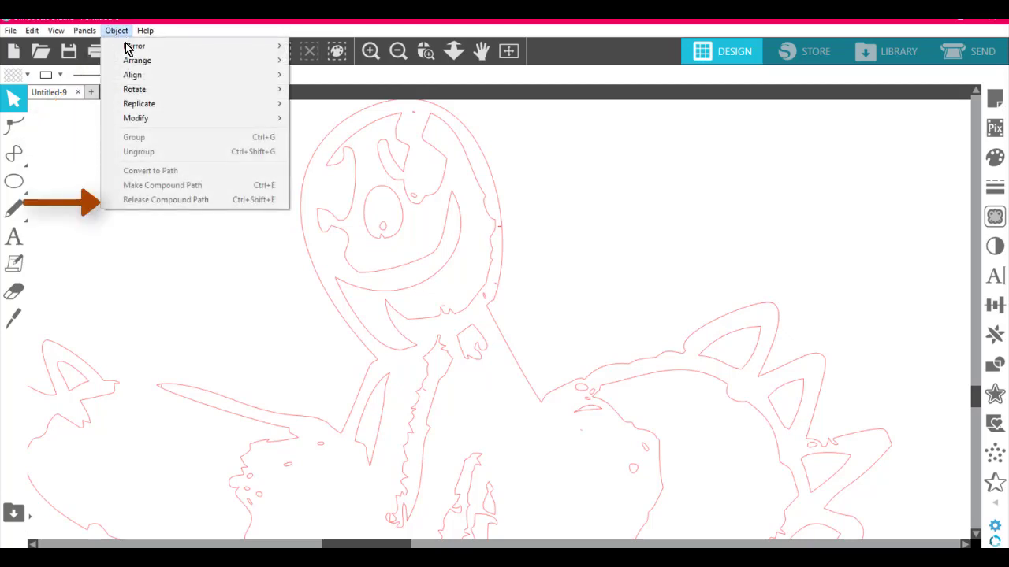
left_click(189, 208)
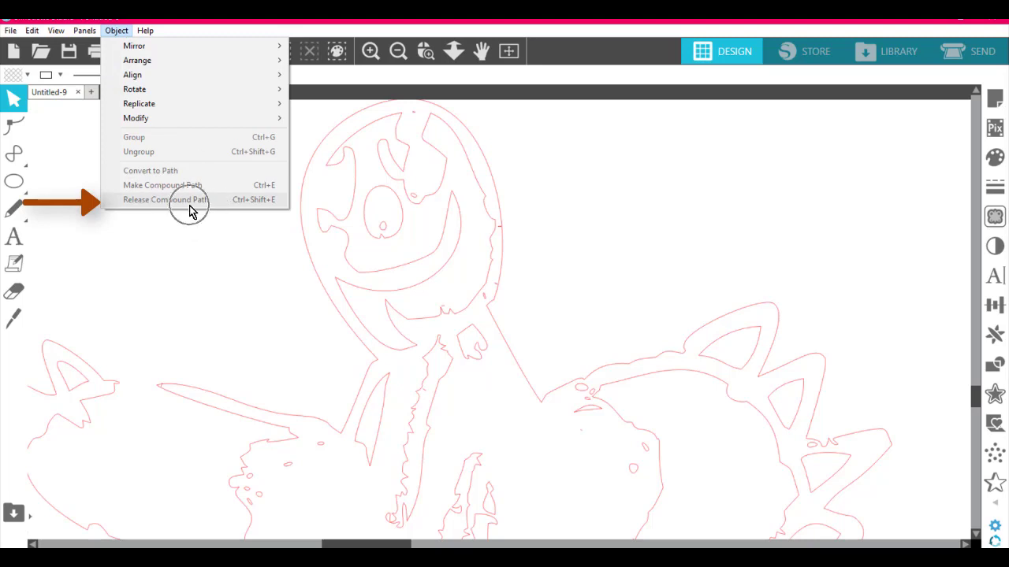
left_click(670, 205)
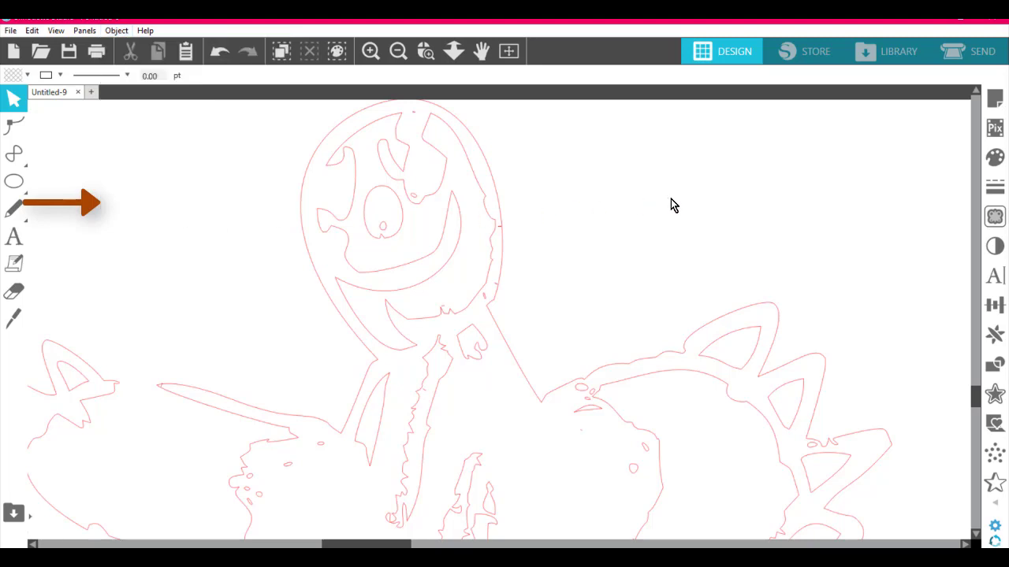
Step: Delete the tiny circle at the lower tip of the forehead shape and the small circle inside the eye
left_click(434, 202)
left_click(415, 197)
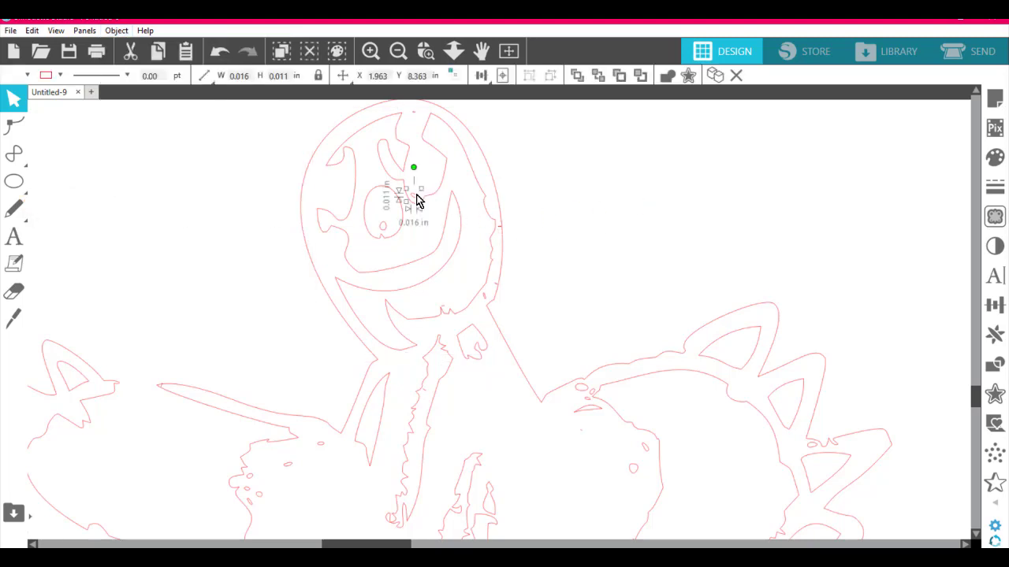
left_click(382, 234)
left_click(418, 201)
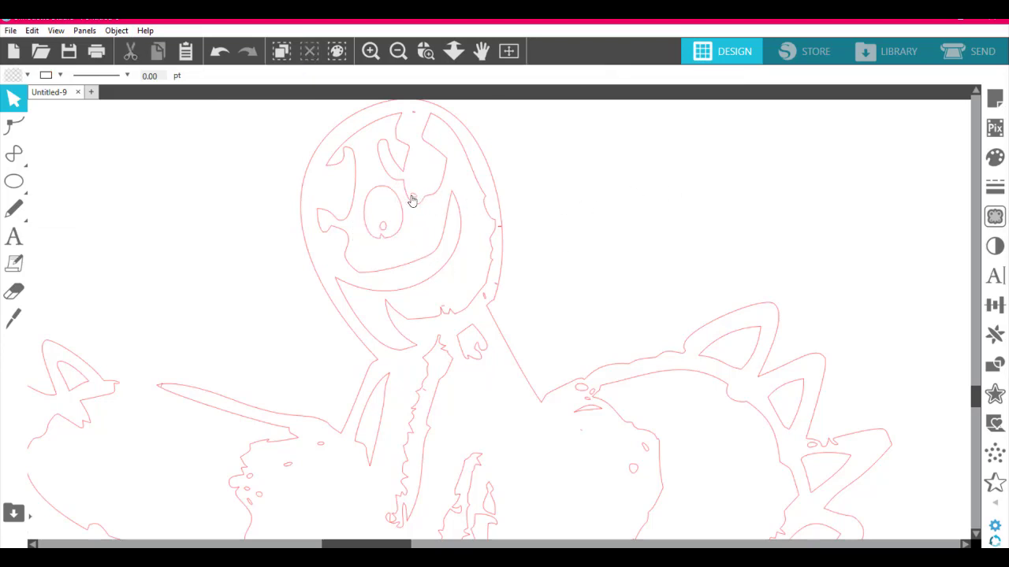
left_click(411, 198)
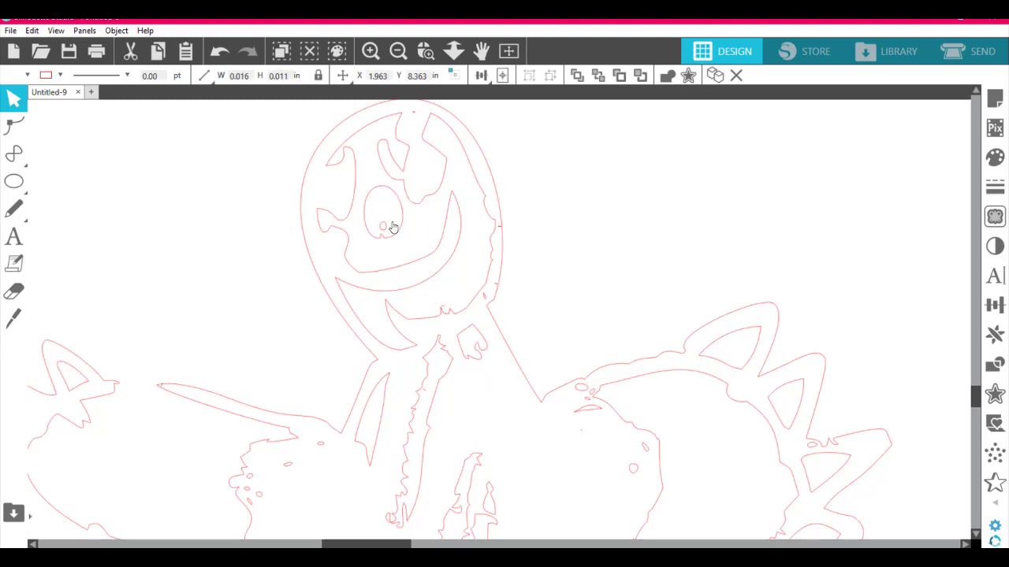
key("Delete")
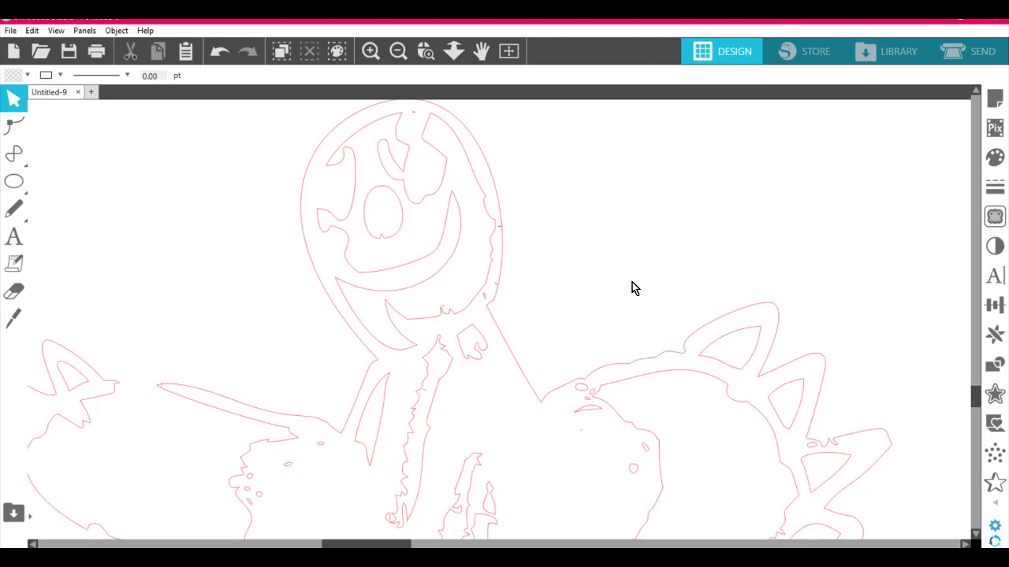
Step: Delete the small speck at the lower right edge of the head, where it meets the neck
left_click(484, 303)
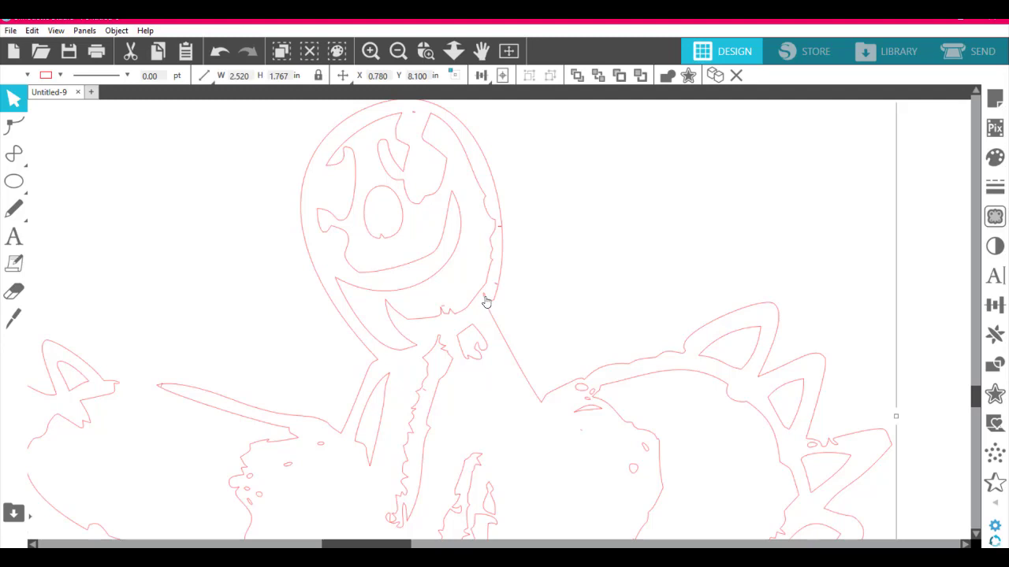
key("Delete")
scroll(671, 290, "down", 5)
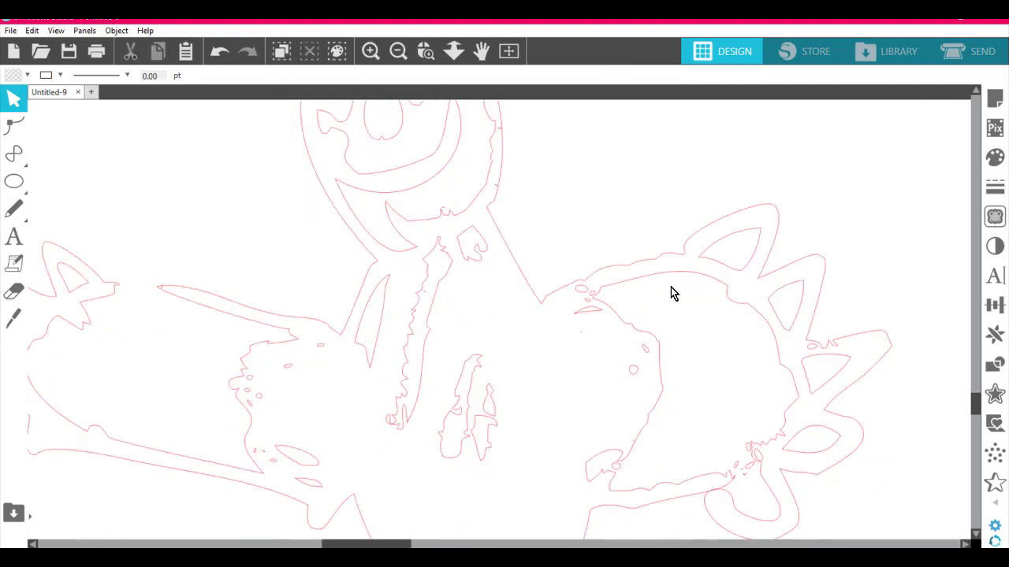
Step: Delete the narrow pointed sliver directly above the right-hand fragment of the short marks in the middle of the body
left_click(492, 300)
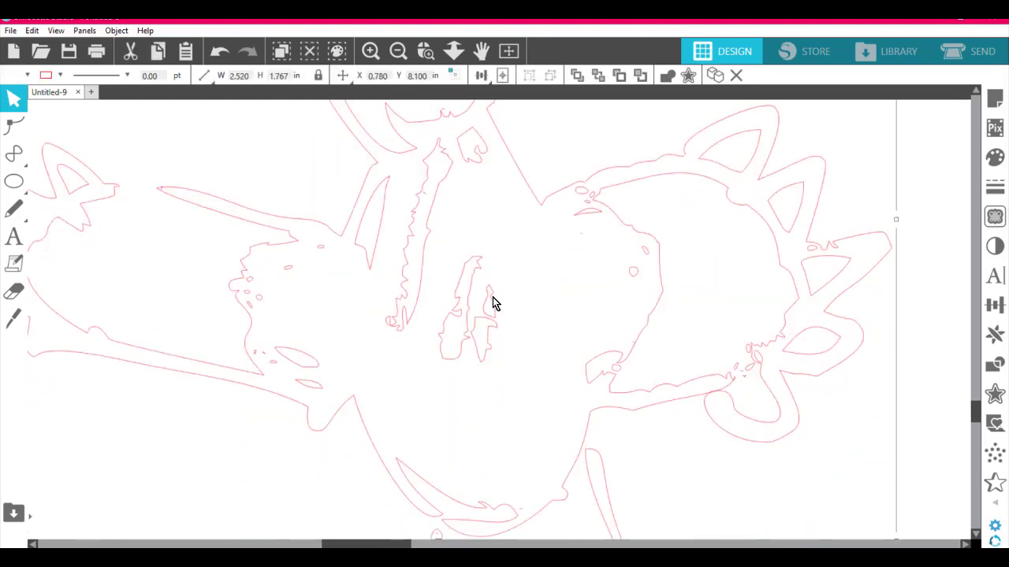
left_click(490, 301)
key("Delete")
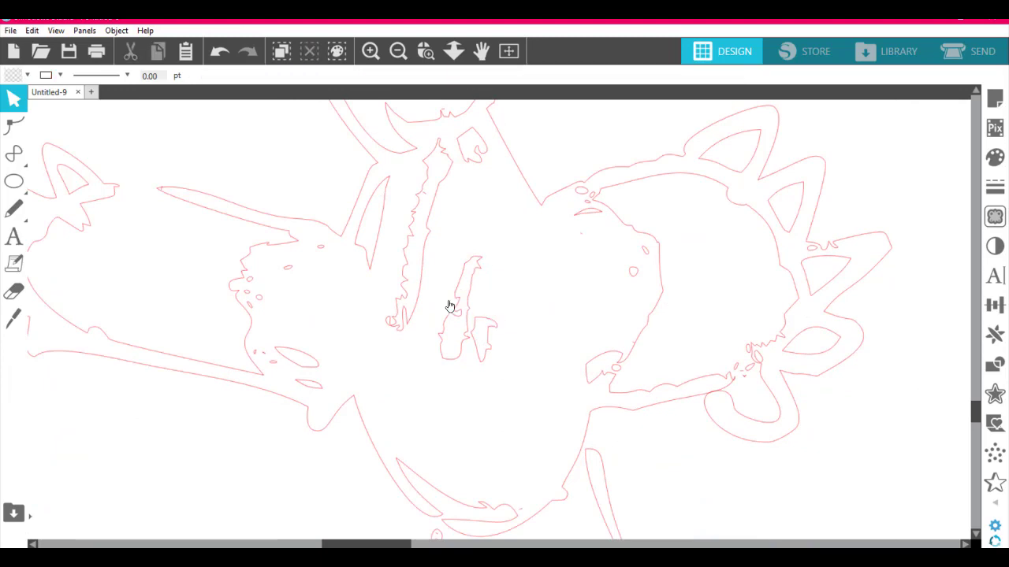
Step: Delete the two loose oval specks inside the body near the left shoulder
left_click(285, 270)
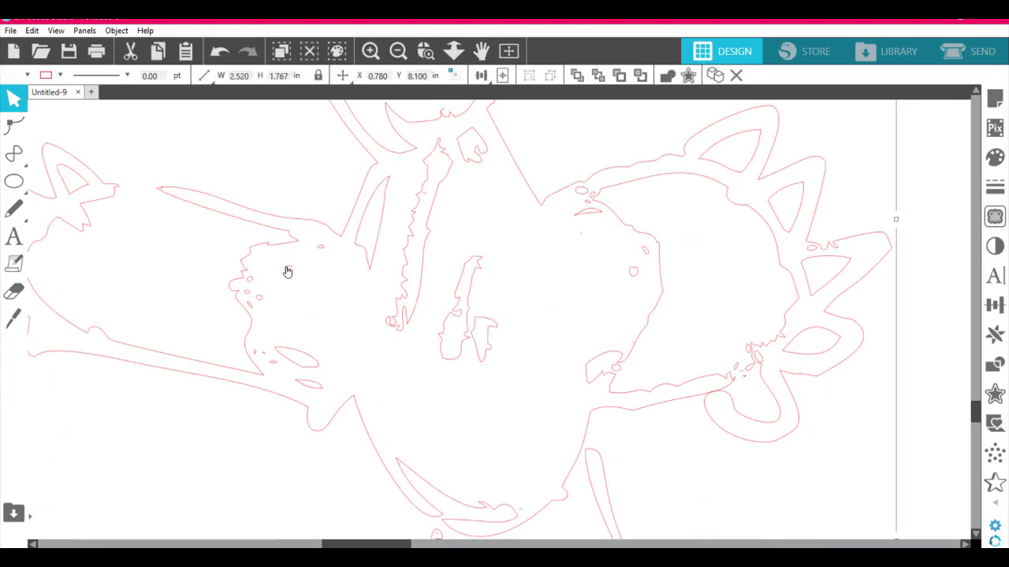
key("Delete")
left_click(323, 251)
left_click(322, 250)
key("Delete")
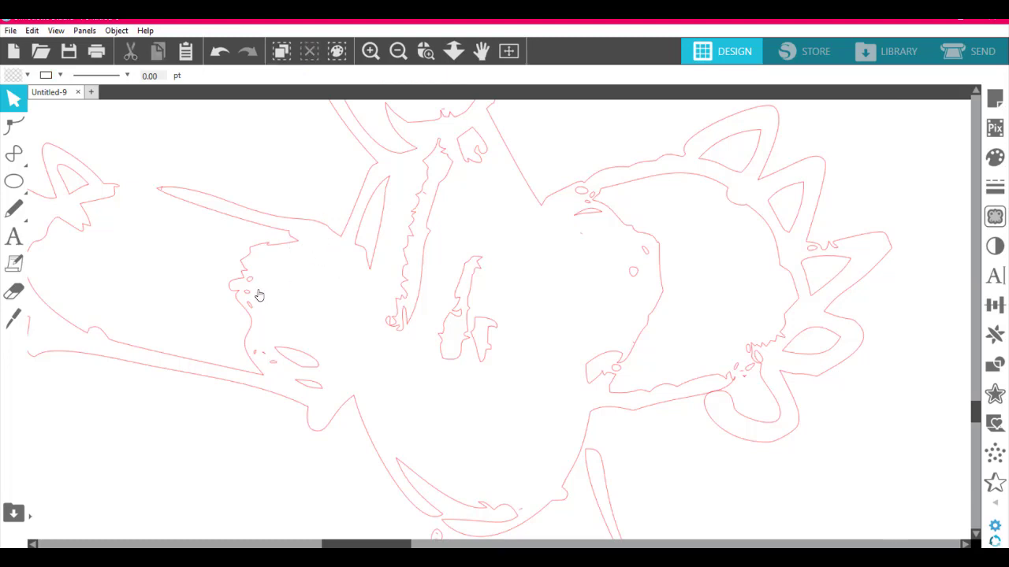
Step: Delete the four small specks along the jagged edge where the left arm meets the body
left_click(258, 300)
key("Delete")
left_click(250, 312)
key("Delete")
left_click(247, 296)
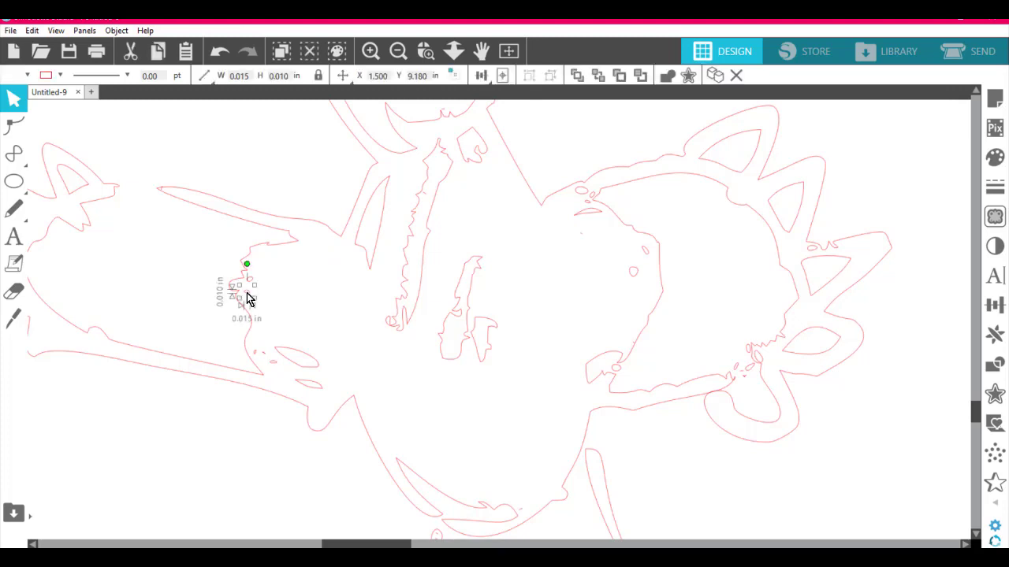
key("Delete")
left_click(253, 282)
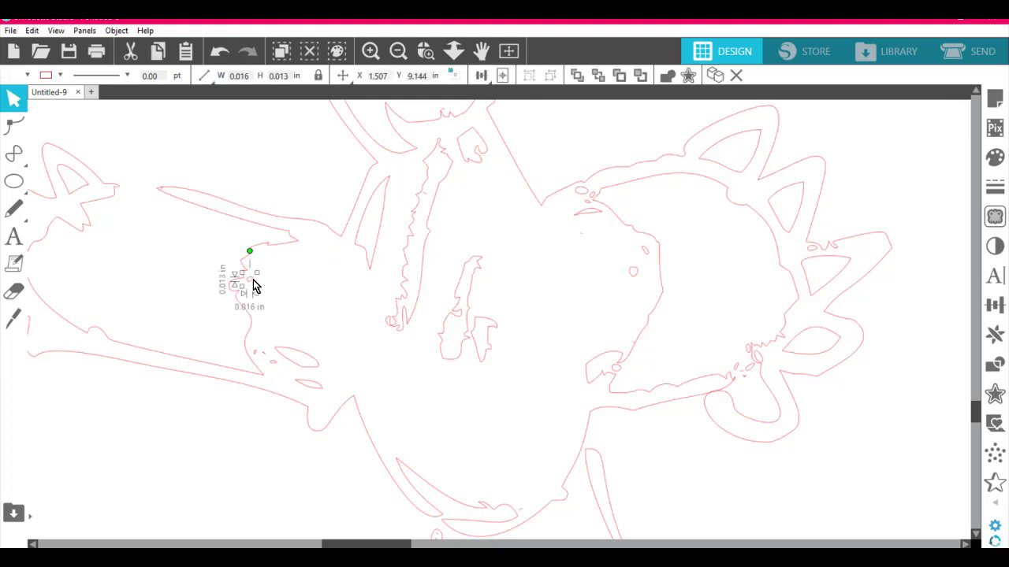
key("Delete")
Step: Delete the three tiny specks at the left armpit, beside the two leaf-shaped cutouts
left_click(273, 365)
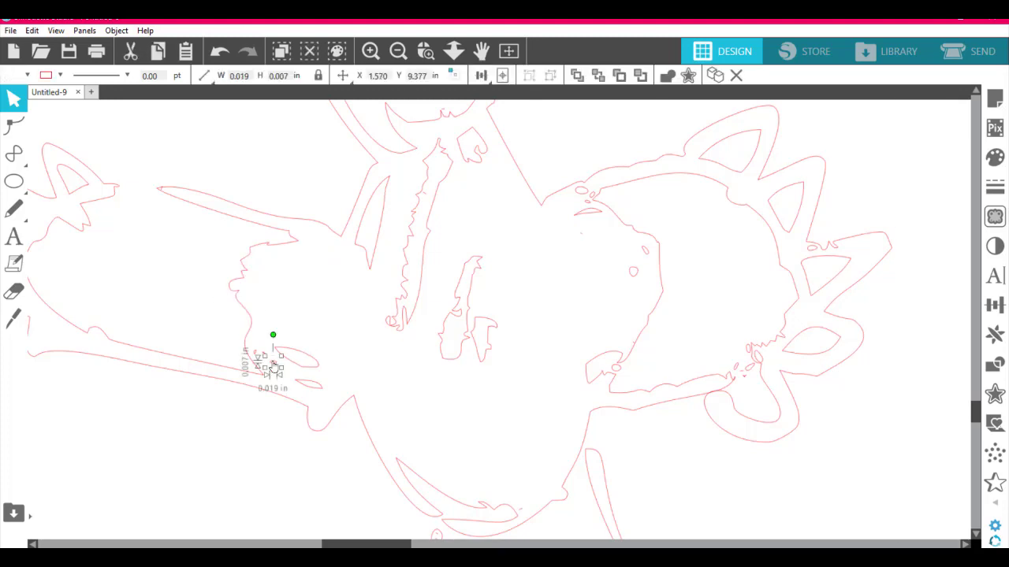
key("Delete")
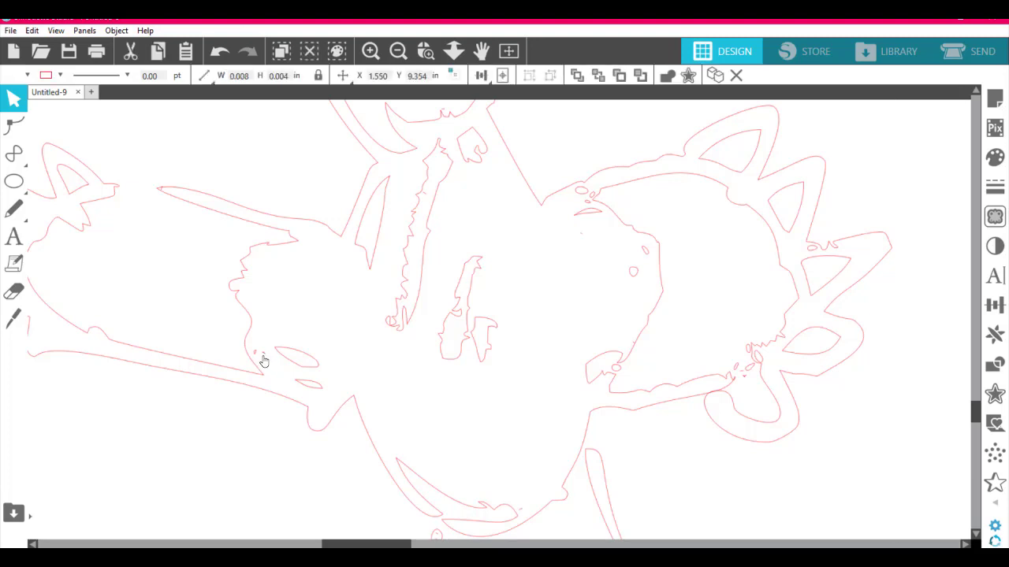
left_click(255, 360)
key("Delete")
left_click(255, 360)
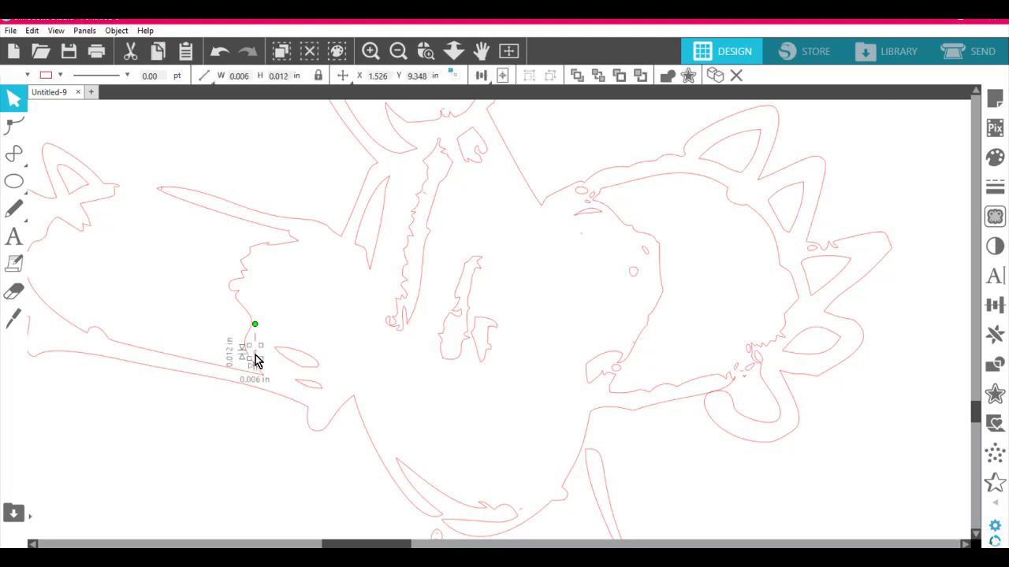
key("Delete")
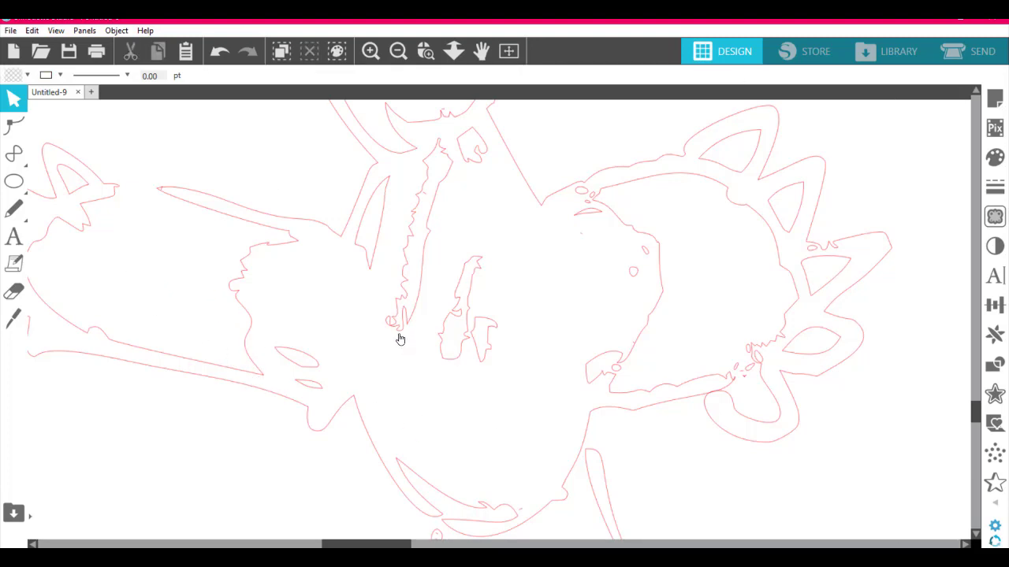
Step: Delete the two small circles just inside the body's right edge, next to the right arm opening
left_click(633, 273)
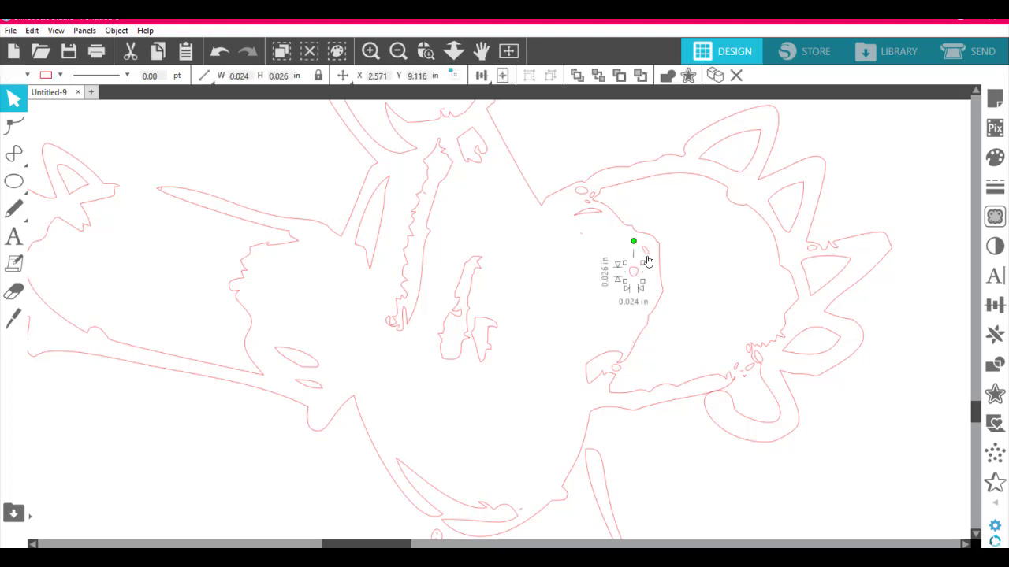
key("Delete")
left_click(646, 252)
key("Delete")
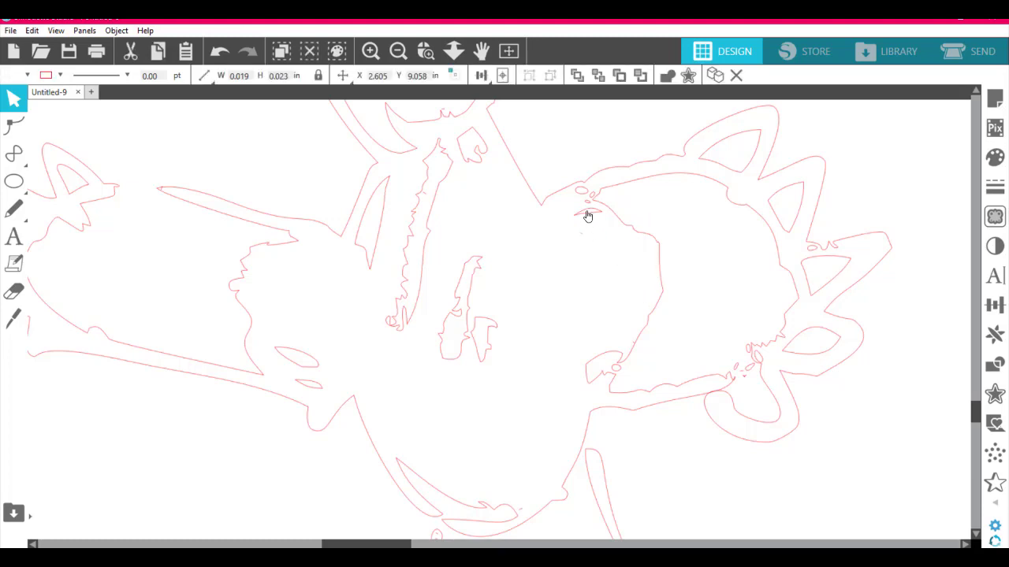
Step: Delete the crescent sliver and the three small specks at the right shoulder, above the arm opening
left_click(588, 214)
key("Delete")
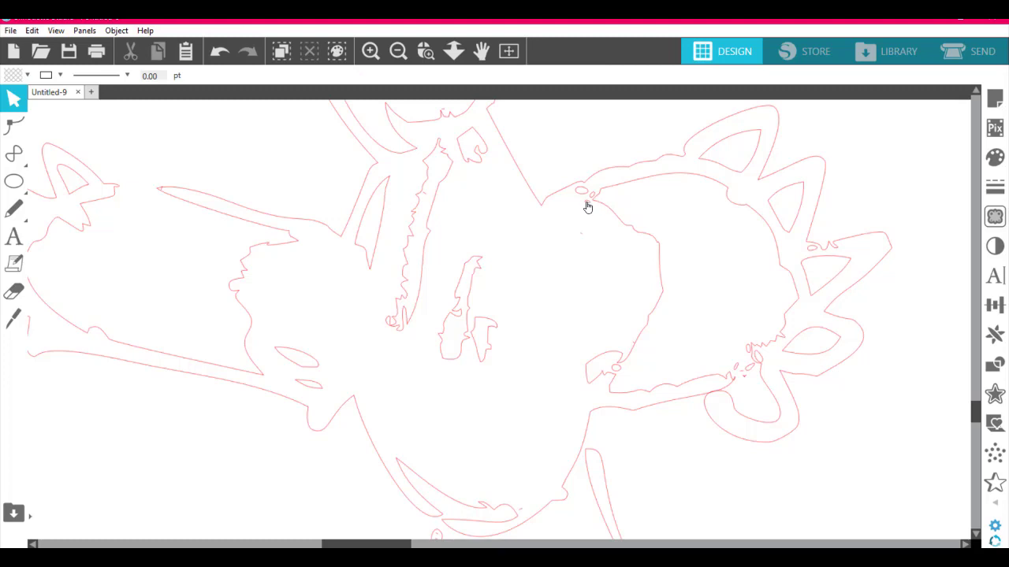
left_click(590, 203)
key("Delete")
left_click(592, 199)
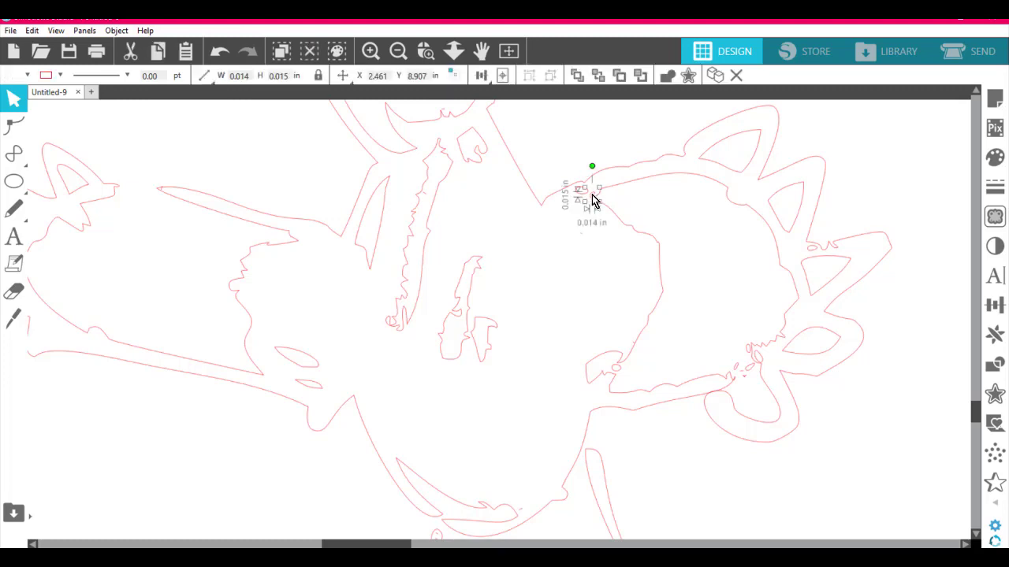
key("Delete")
left_click(581, 193)
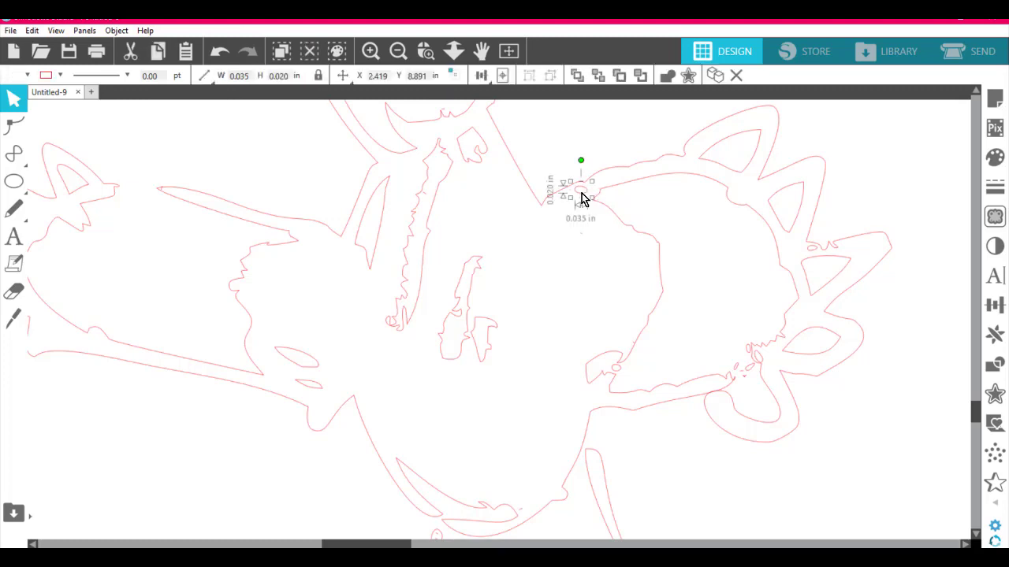
key("Delete")
Step: Delete the four loose specks at the base of the right hand's lowest finger
left_click(734, 371)
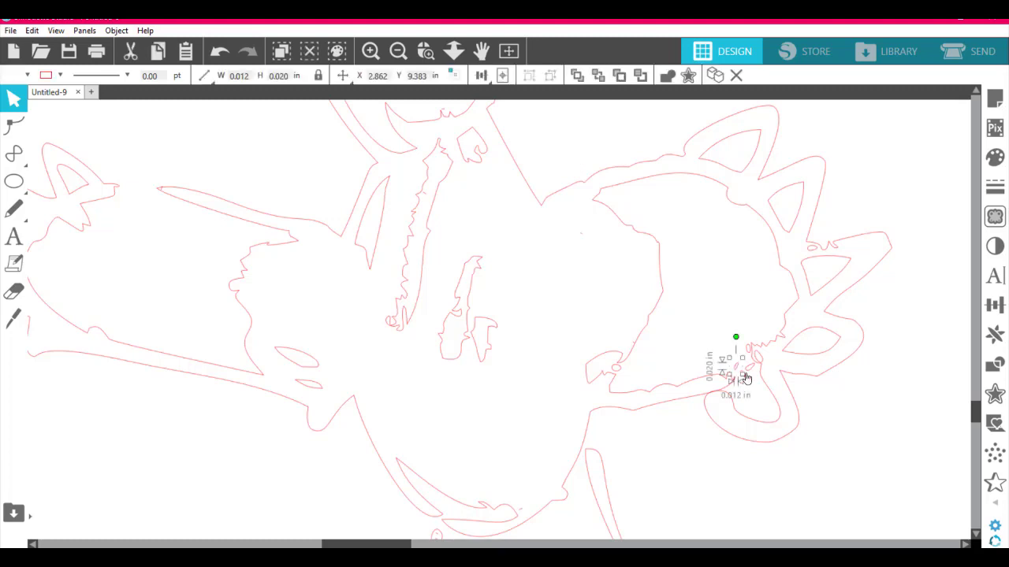
key("Delete")
left_click(750, 375)
key("Delete")
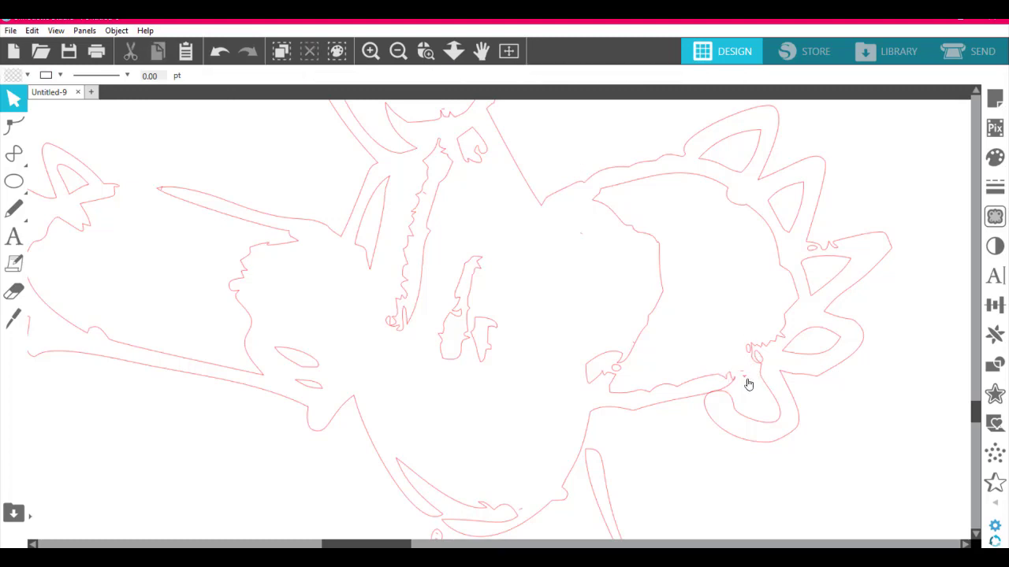
left_click(747, 382)
key("Delete")
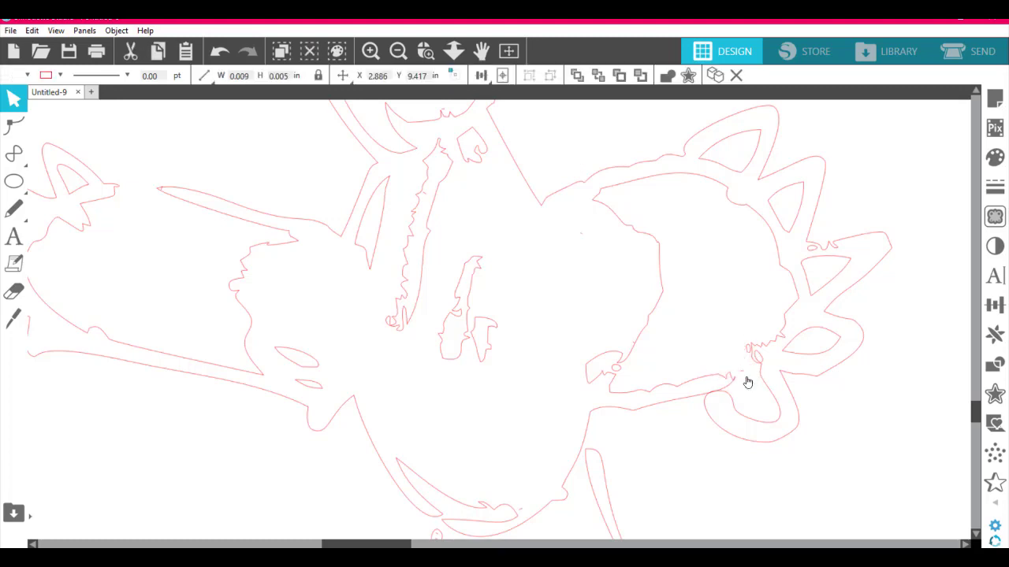
left_click(745, 378)
key("Delete")
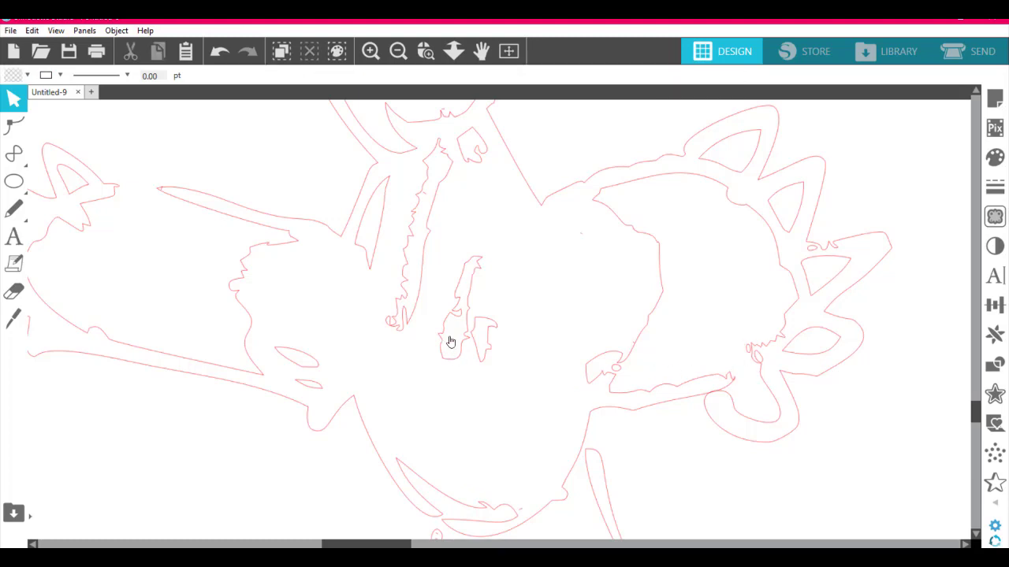
Step: Open the long jagged stripe's outline for point editing
left_click(425, 201)
key("Delete")
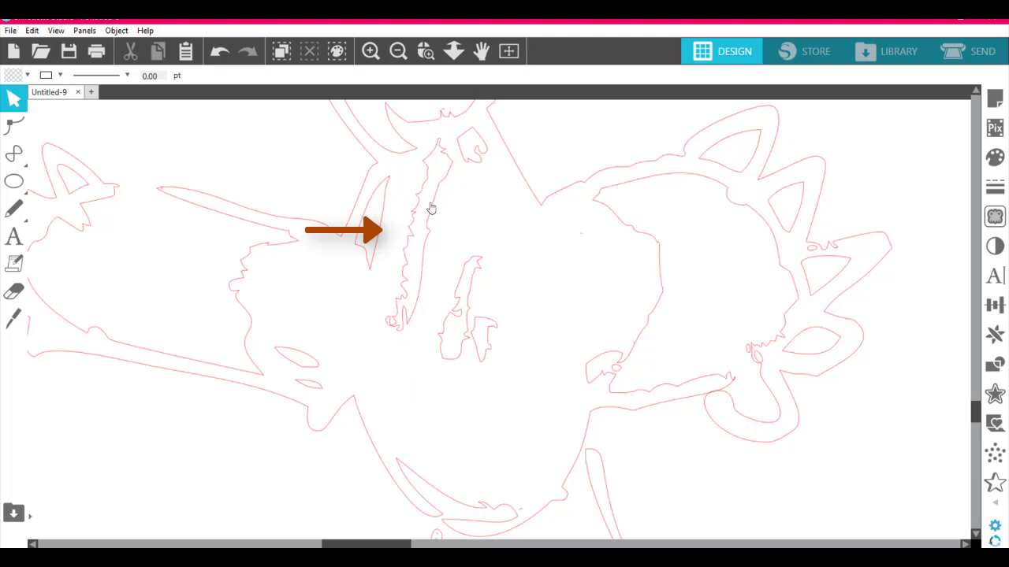
left_click(426, 54)
left_click_drag(435, 347, 441, 354)
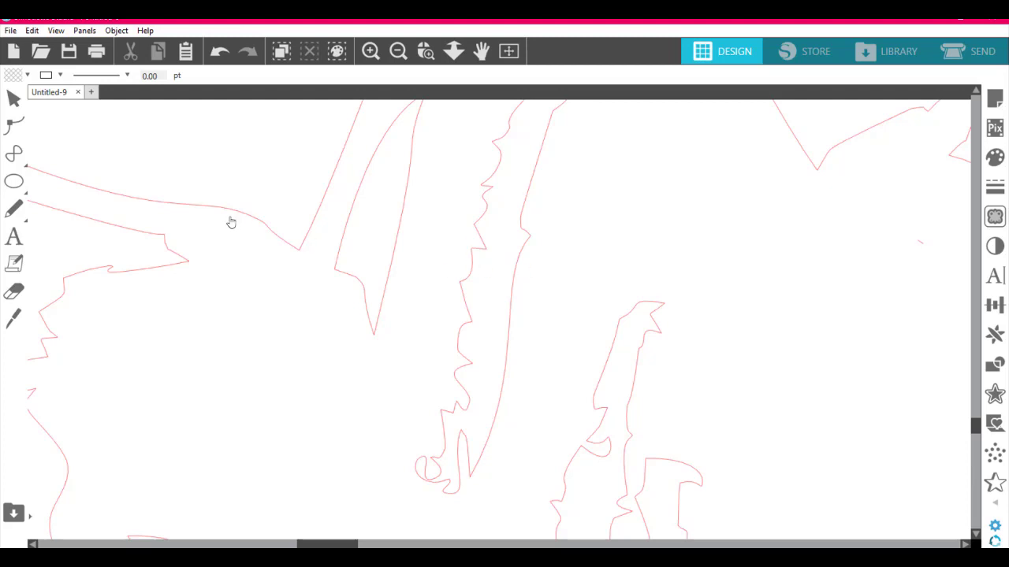
key("Escape")
double_click(485, 254)
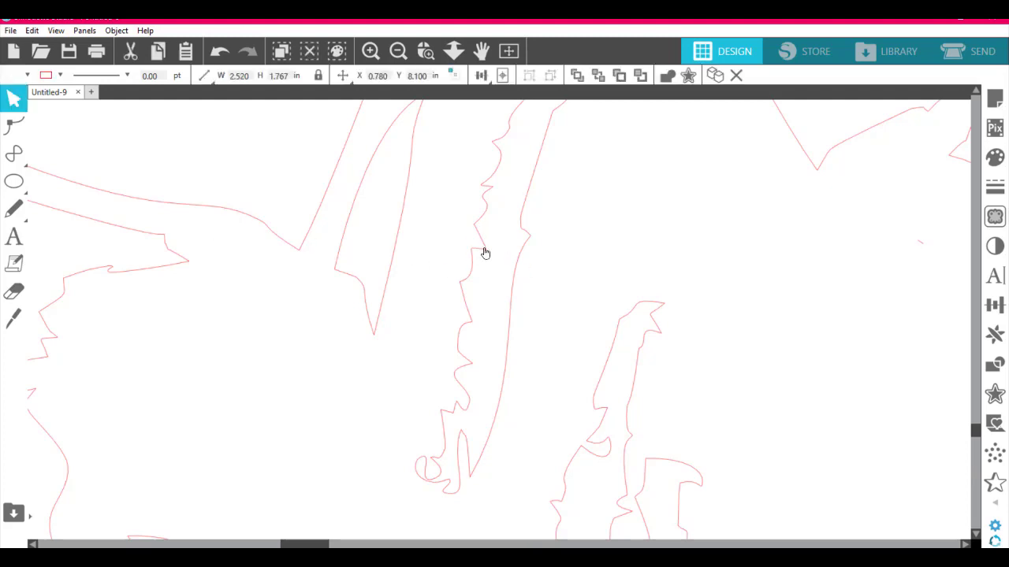
Step: Delete the corner point at the tip of the inward notch midway along the stripe's jagged left edge
left_click(485, 251)
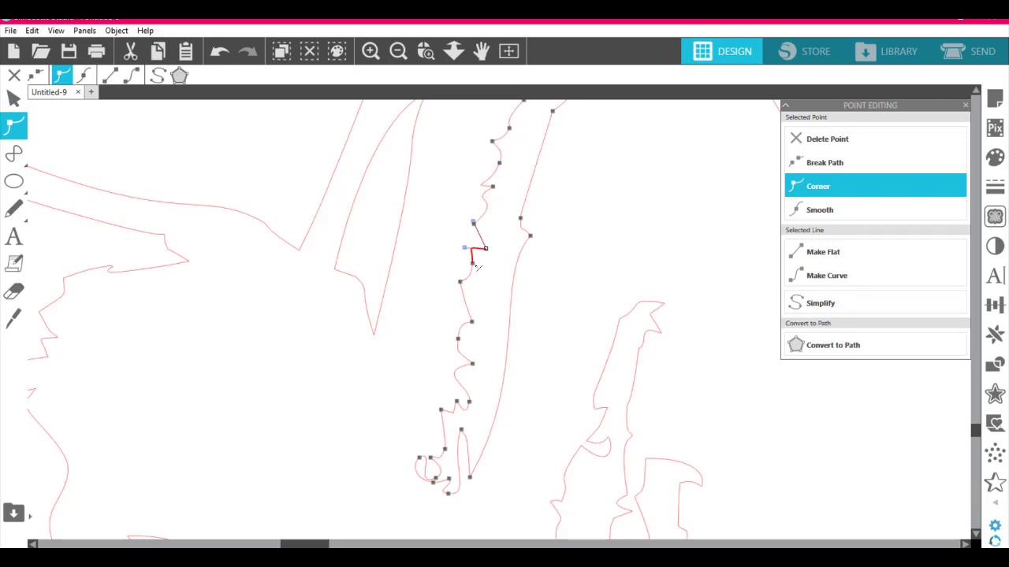
key("ctrl")
key("ctrl")
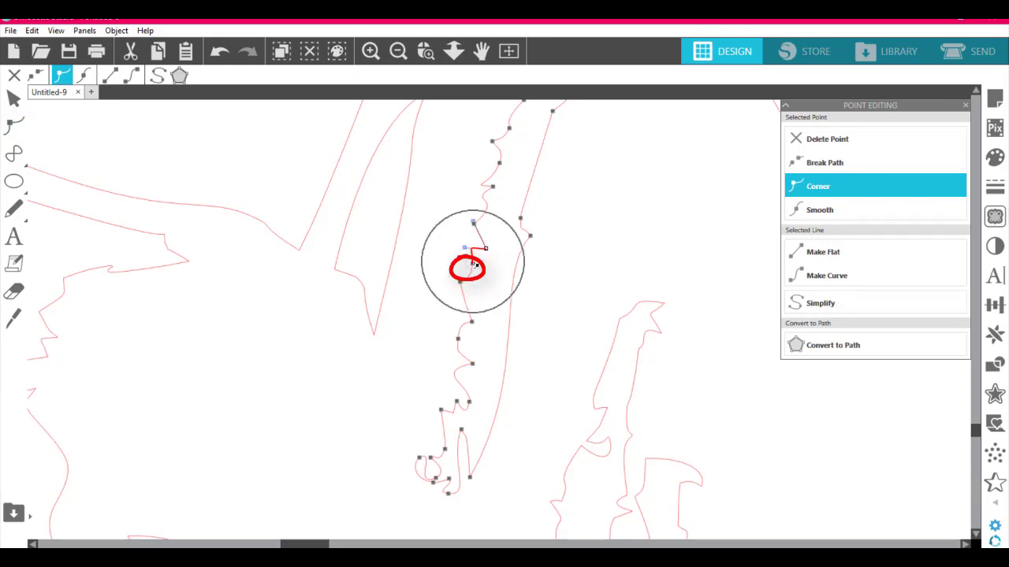
key("ctrl")
key("ctrl")
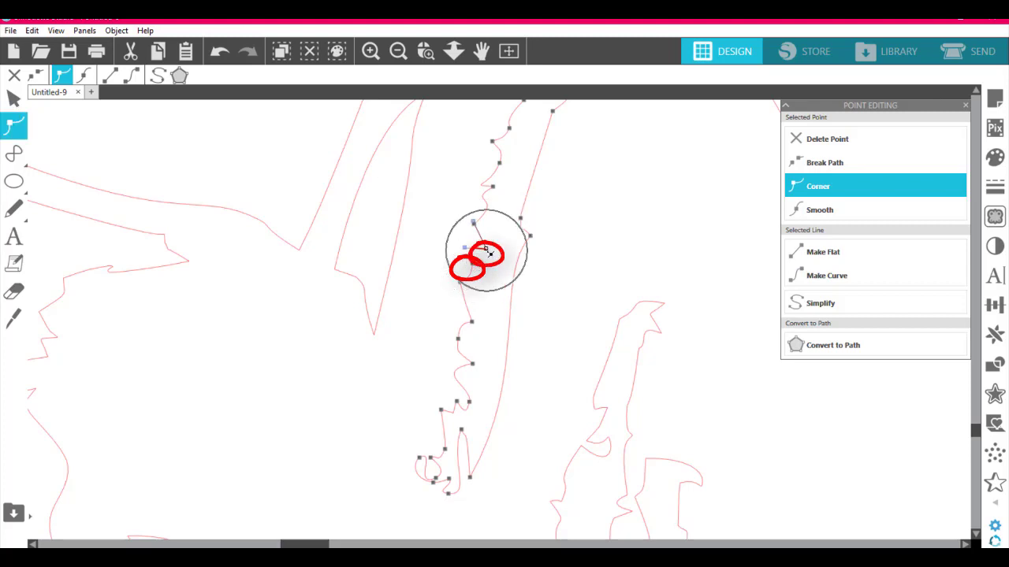
key("ctrl")
key("ctrl")
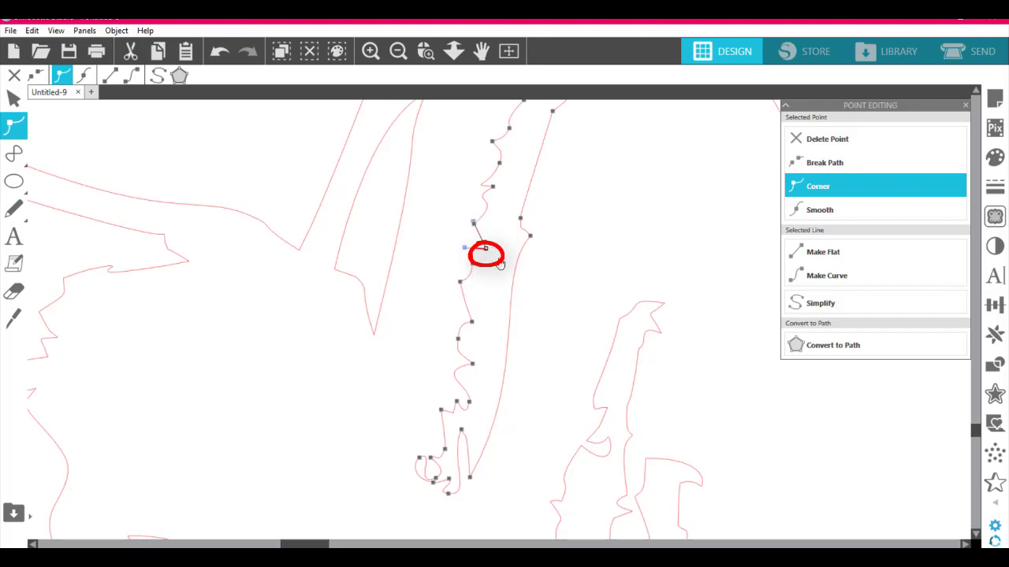
right_click(487, 250)
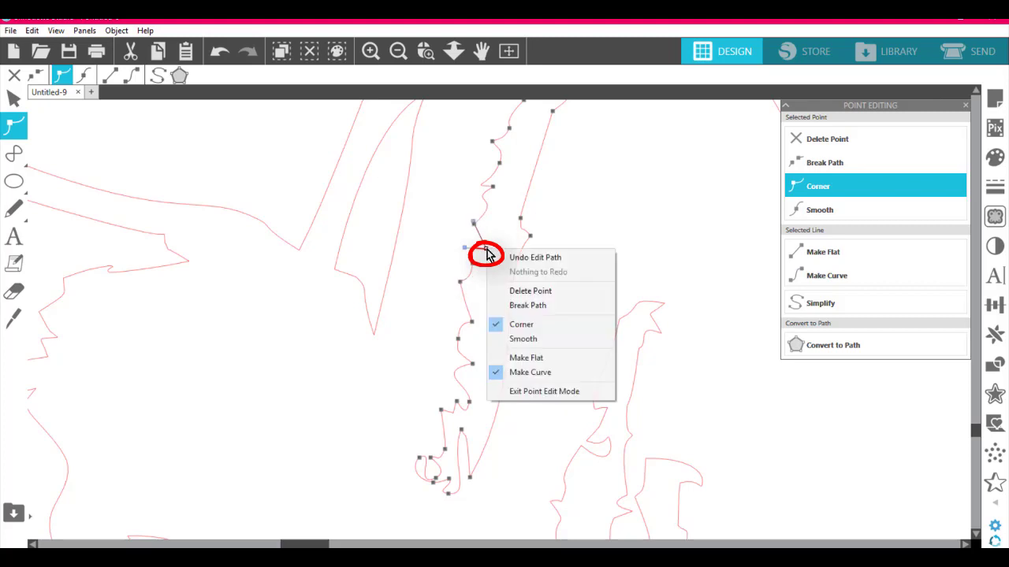
left_click(552, 293)
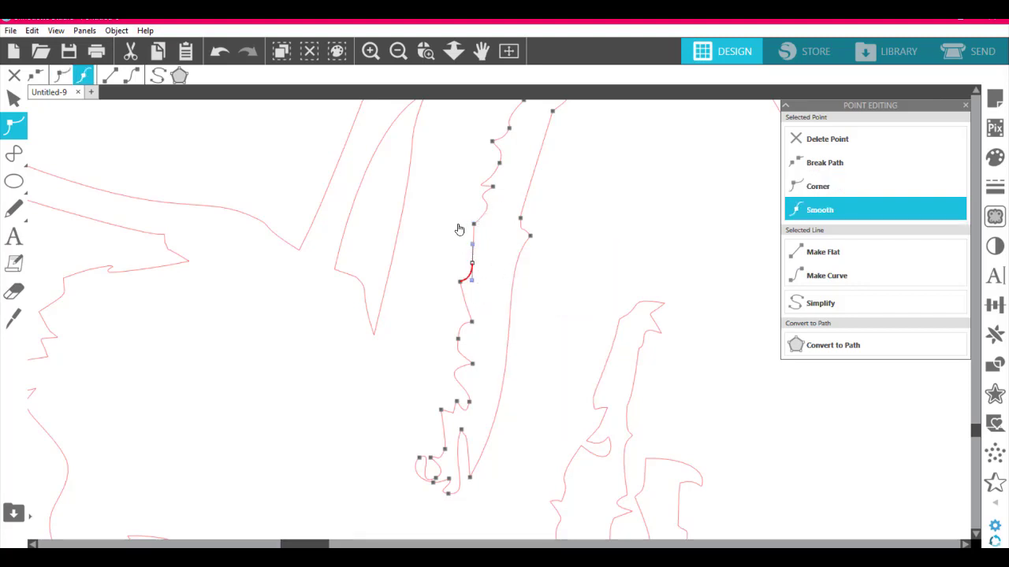
Step: Delete the corner point of the next notch up on the long stripe's jagged left edge
left_click(460, 229)
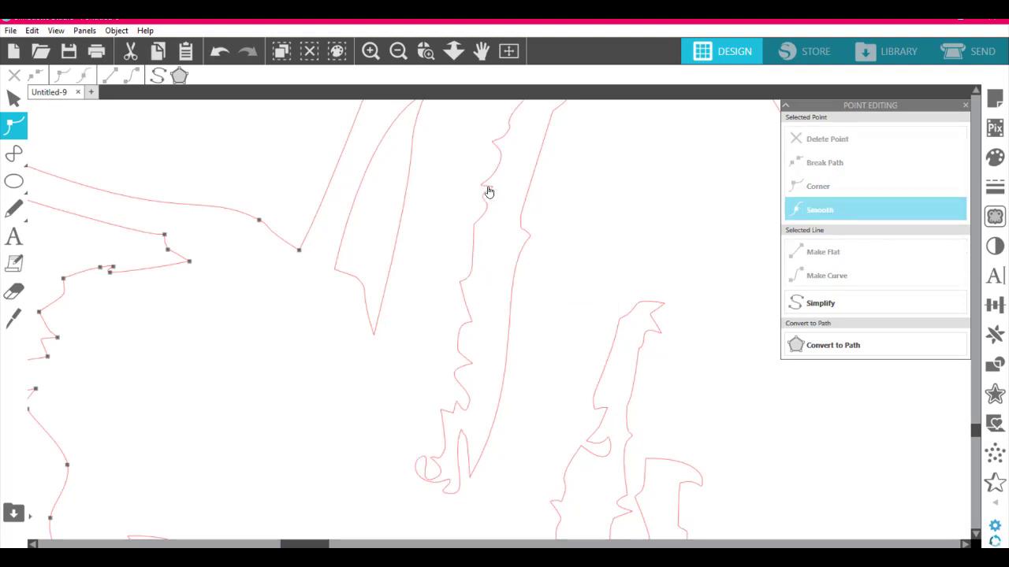
left_click(490, 191)
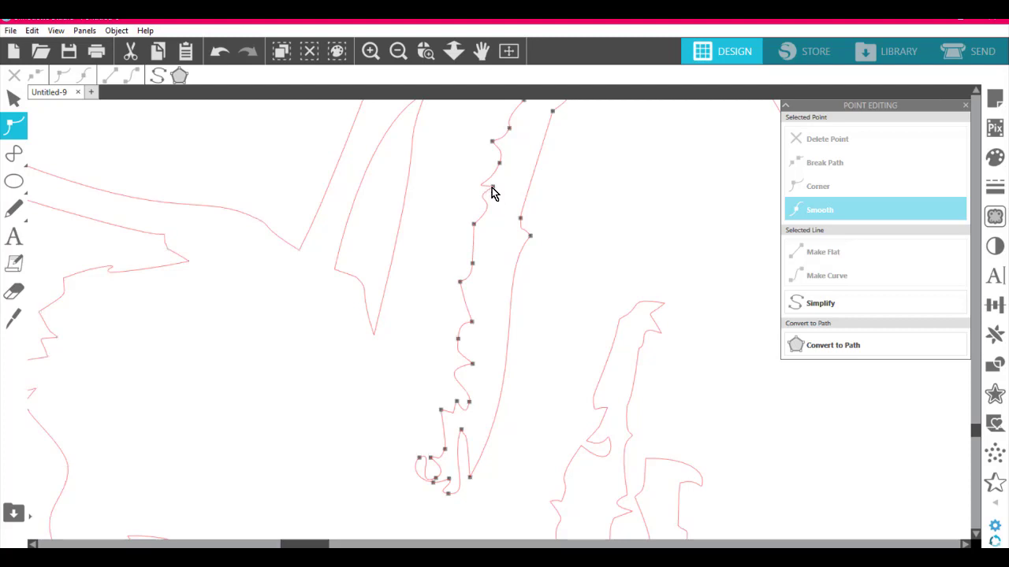
left_click(492, 189)
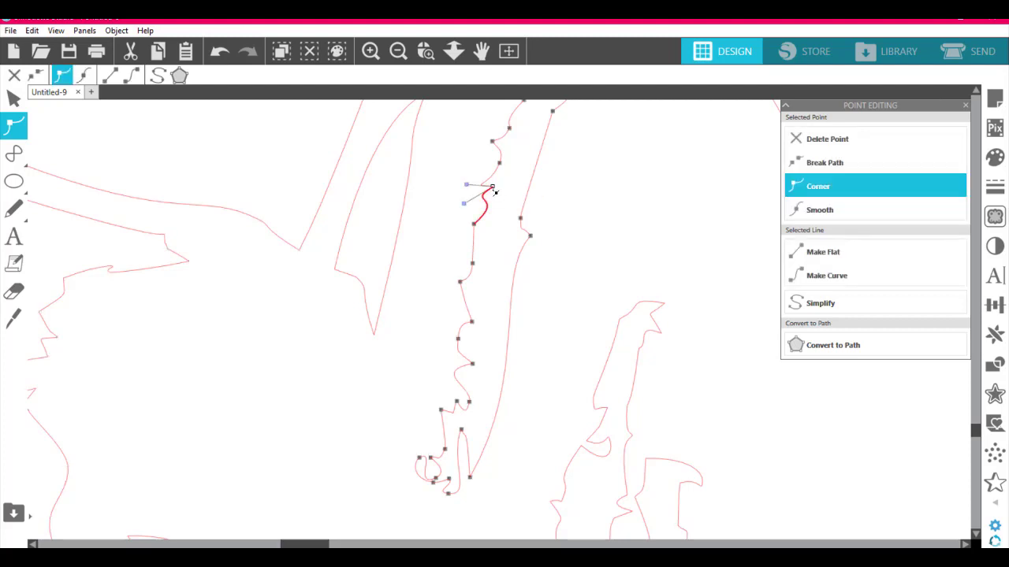
left_click(424, 51)
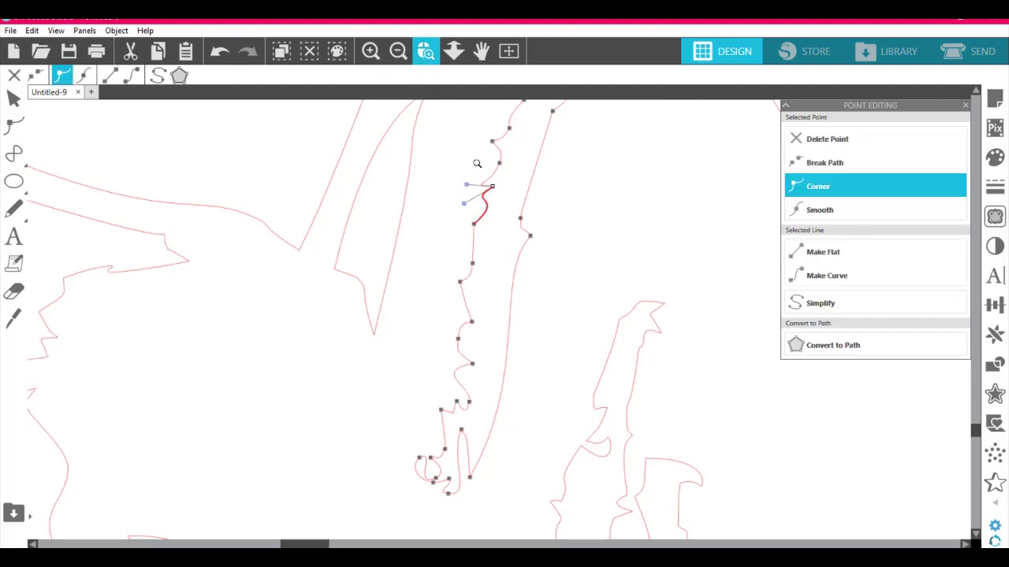
left_click_drag(476, 166, 510, 220)
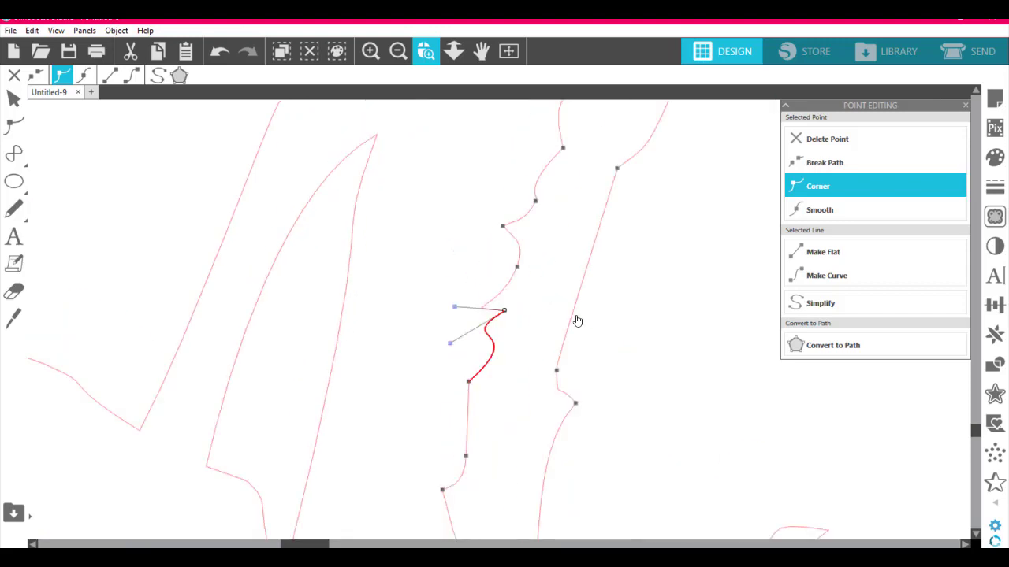
right_click(507, 312)
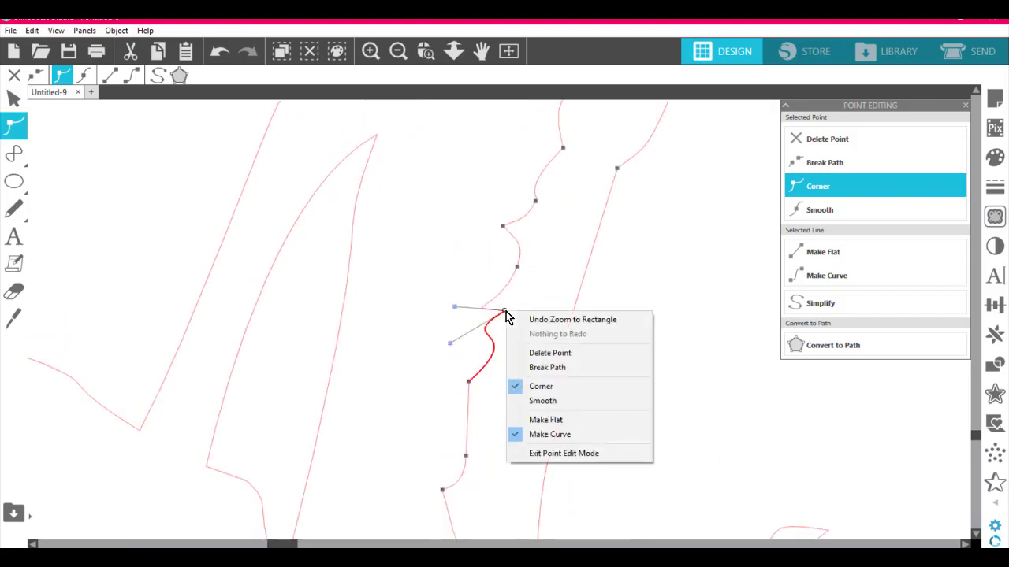
left_click(586, 359)
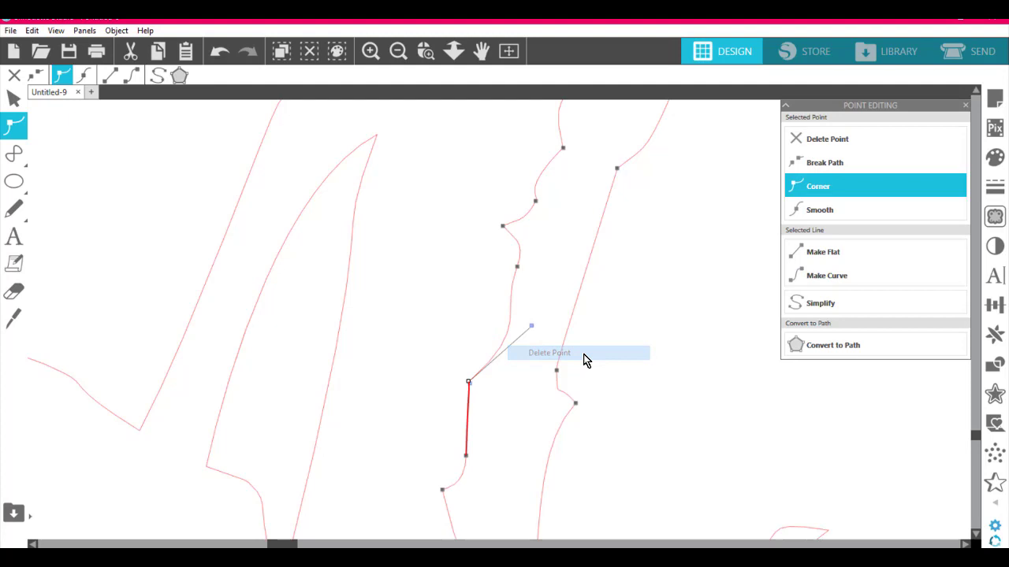
Step: Delete the corner point at the tip of the spike on the right side of the jagged stripe's narrow upper end
left_click(650, 327)
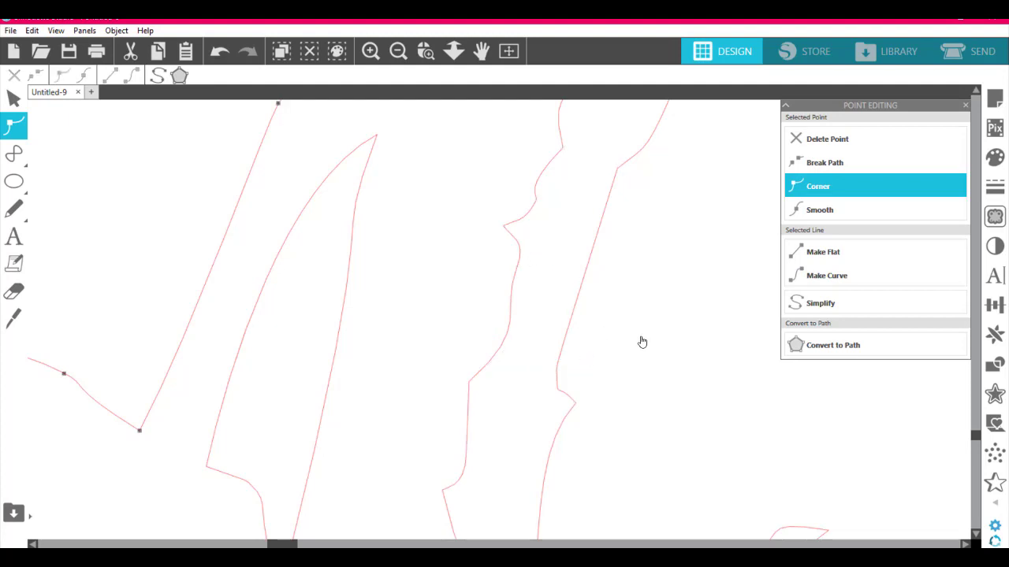
scroll(641, 342, "up", 3)
scroll(641, 339, "up", 2)
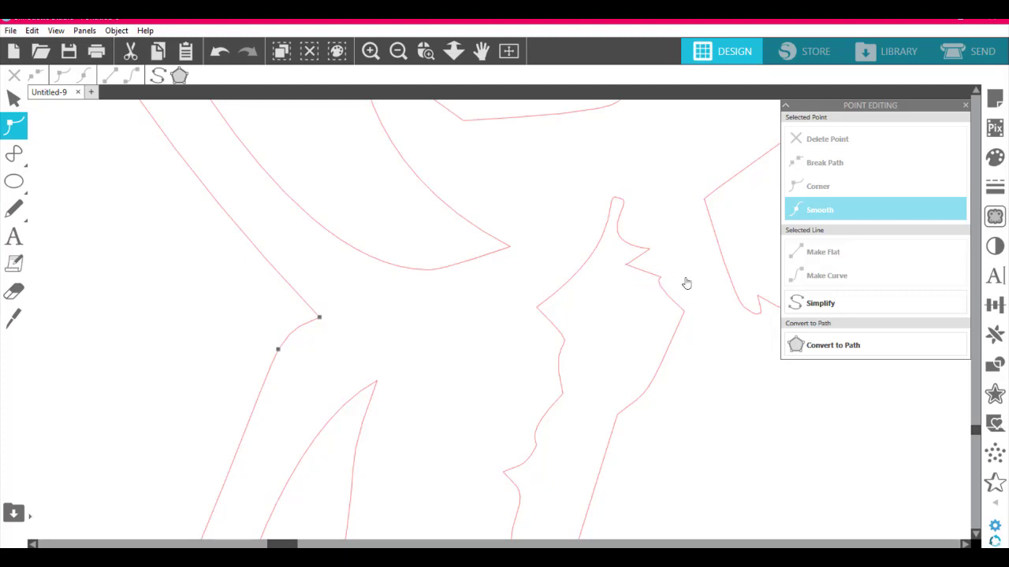
left_click(650, 250)
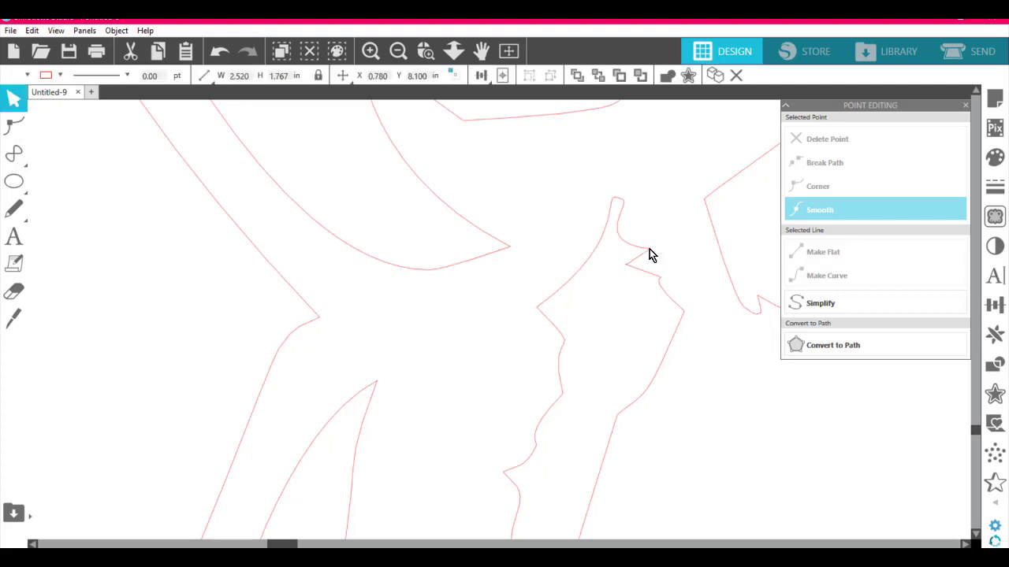
double_click(649, 250)
left_click(634, 247)
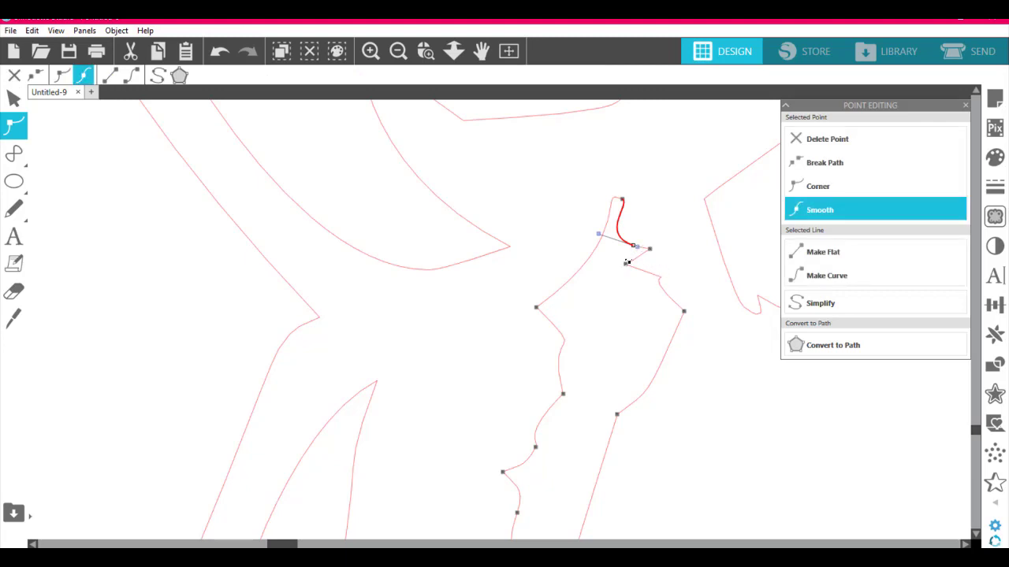
left_click(651, 249)
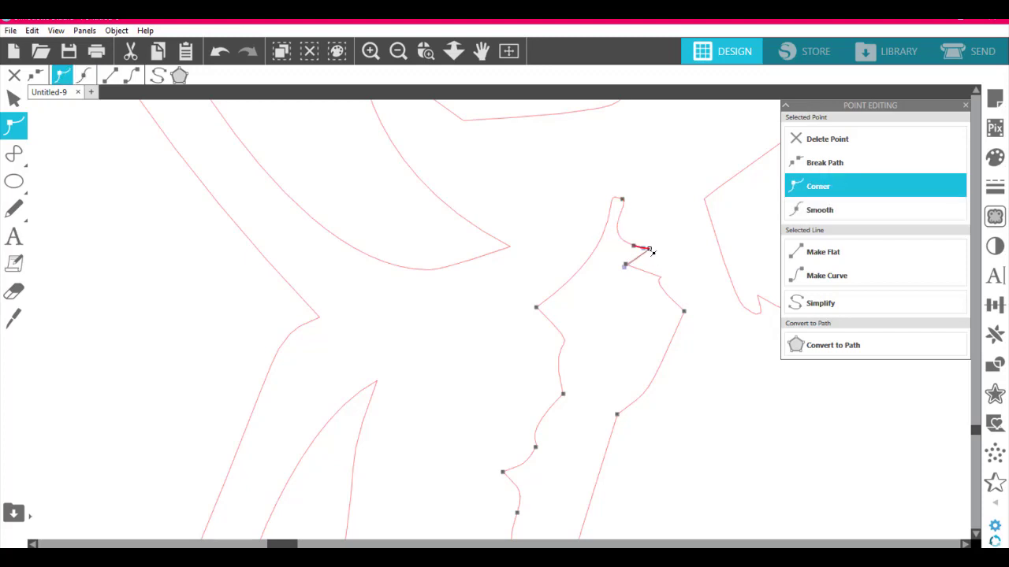
right_click(651, 250)
left_click(696, 295)
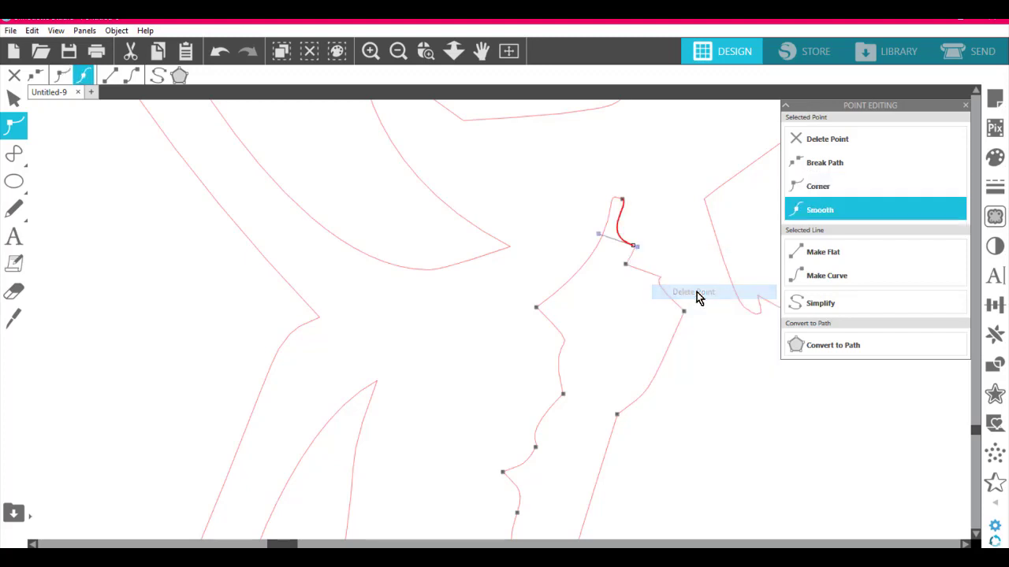
left_click(670, 232)
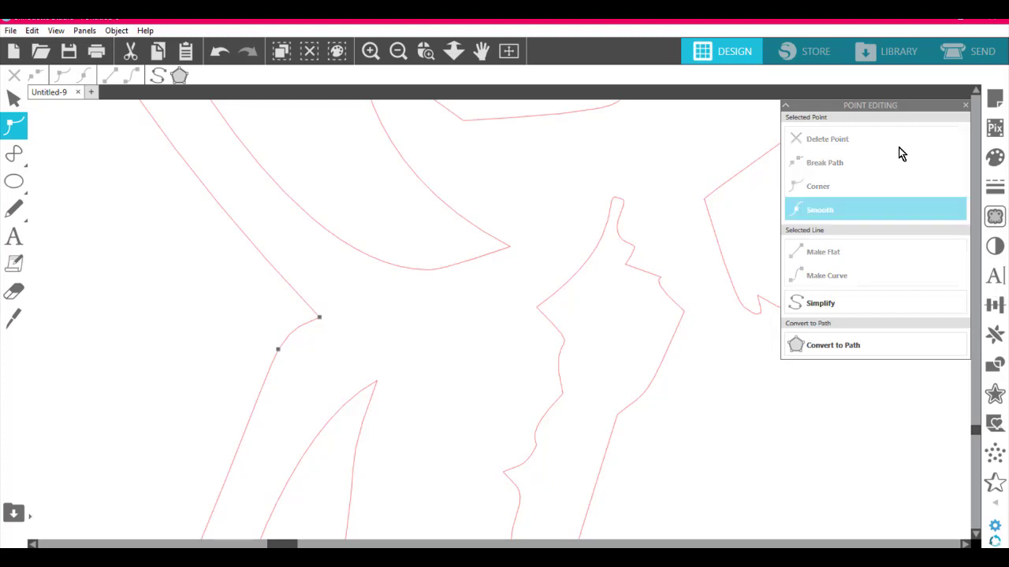
Step: Move the Point Editing panel clear of the drawing and open the outline of the stripe's curled lower end for point editing
left_click_drag(893, 107, 834, 337)
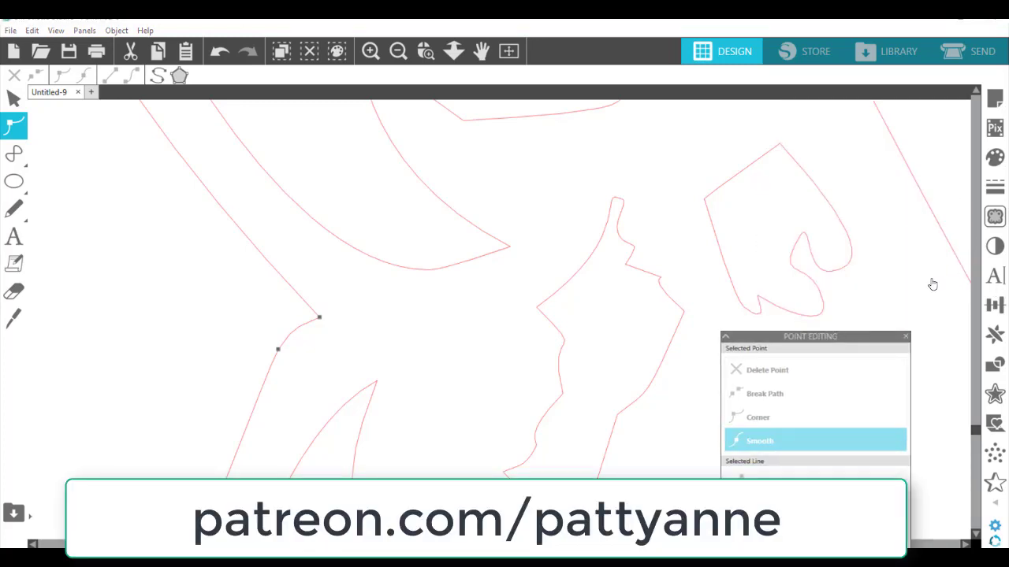
left_click_drag(976, 432, 981, 451)
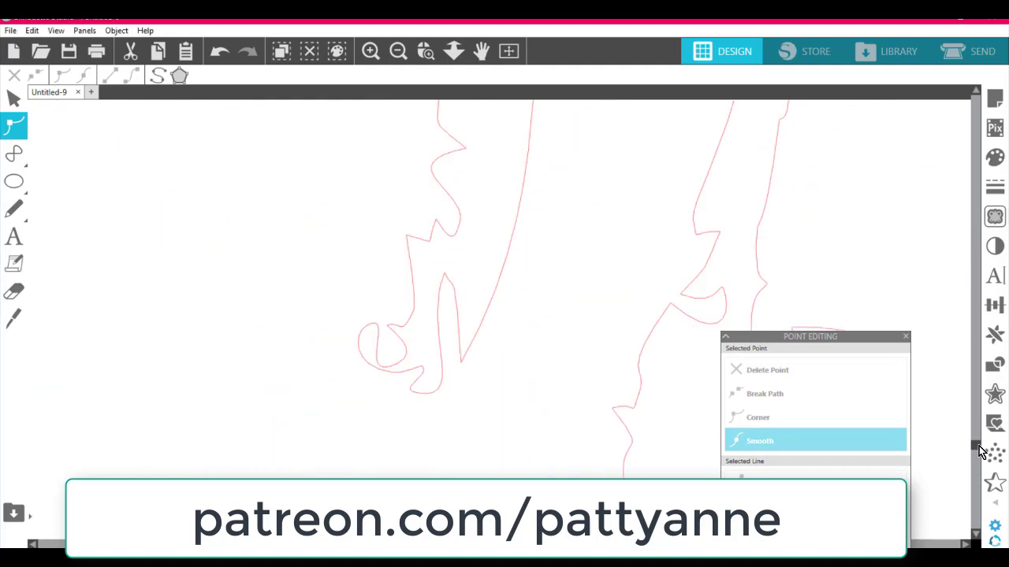
left_click_drag(826, 337, 919, 59)
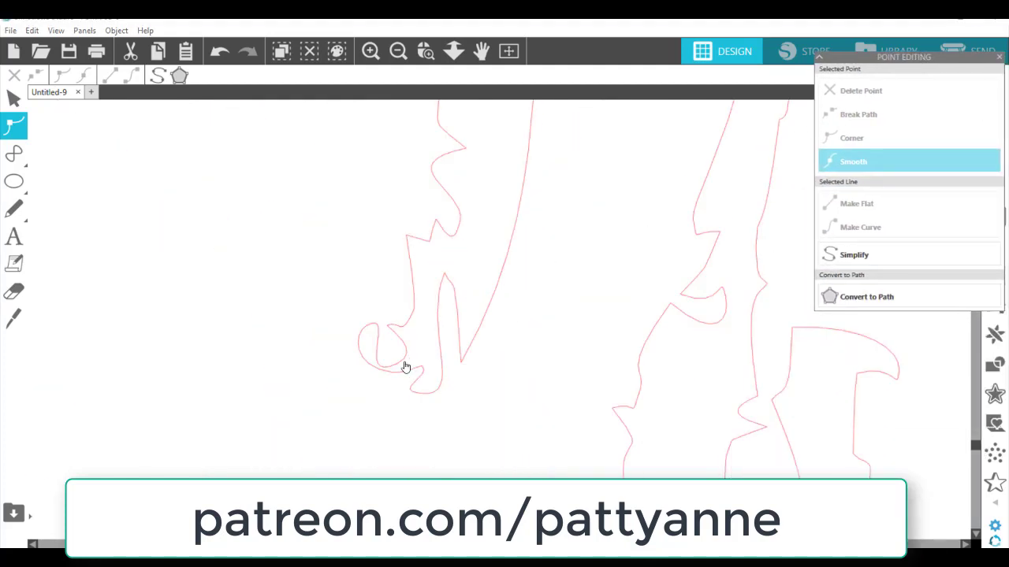
double_click(380, 371)
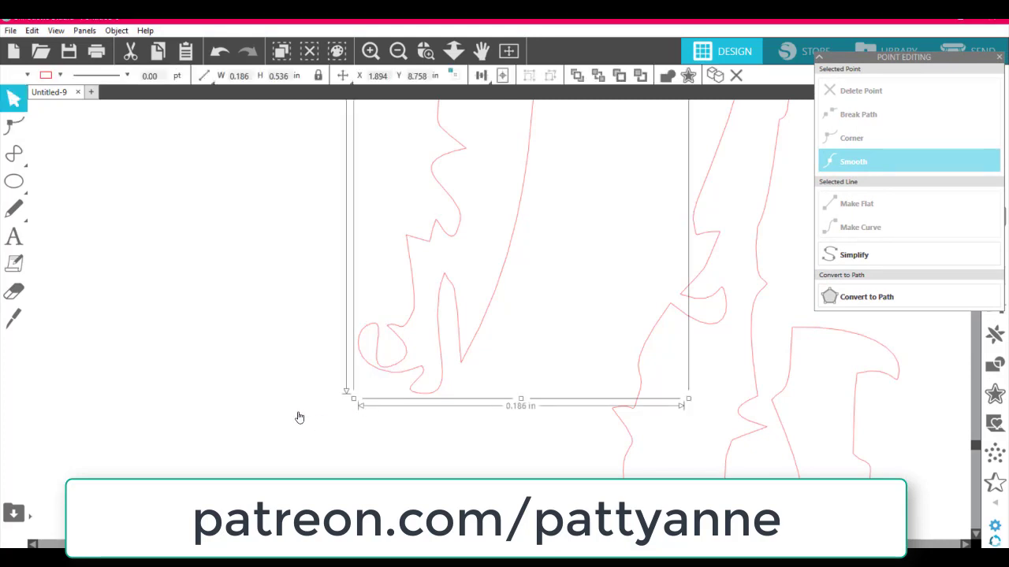
left_click(268, 404)
double_click(384, 370)
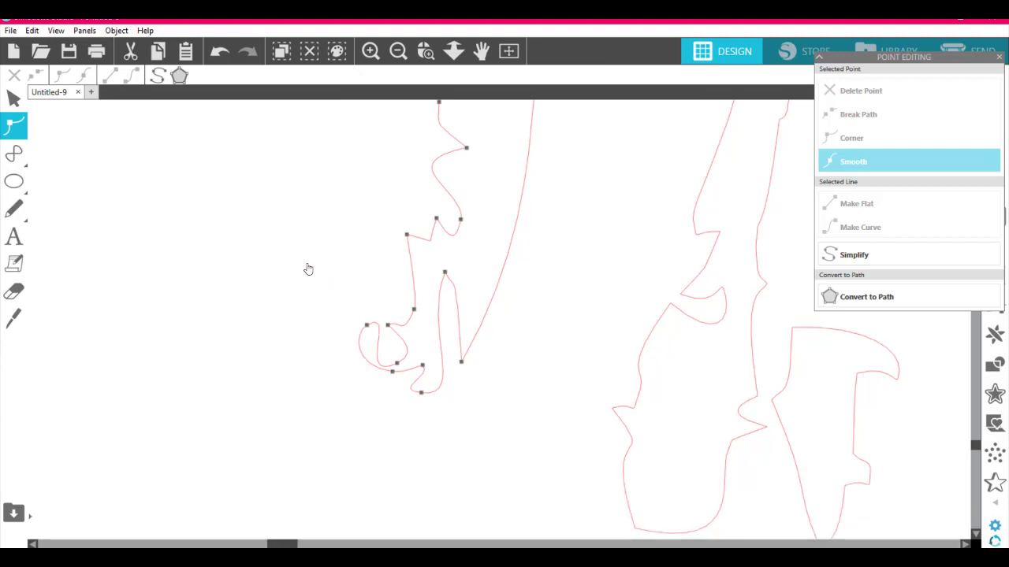
Step: Delete the smooth point at the top of the curled loop on the stripe's lower end
left_click(368, 327)
left_click(367, 325)
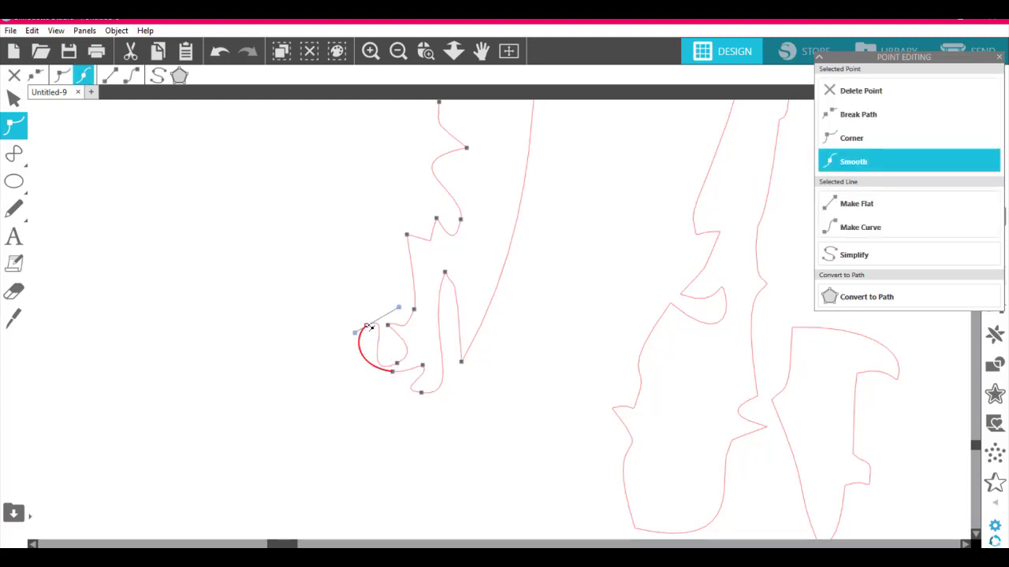
right_click(367, 326)
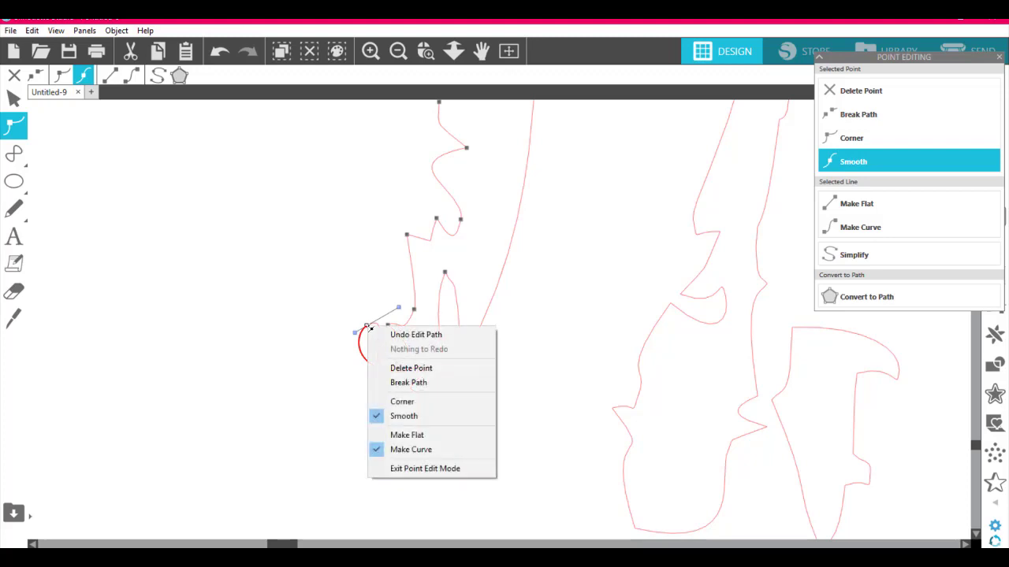
left_click(413, 370)
left_click(551, 428)
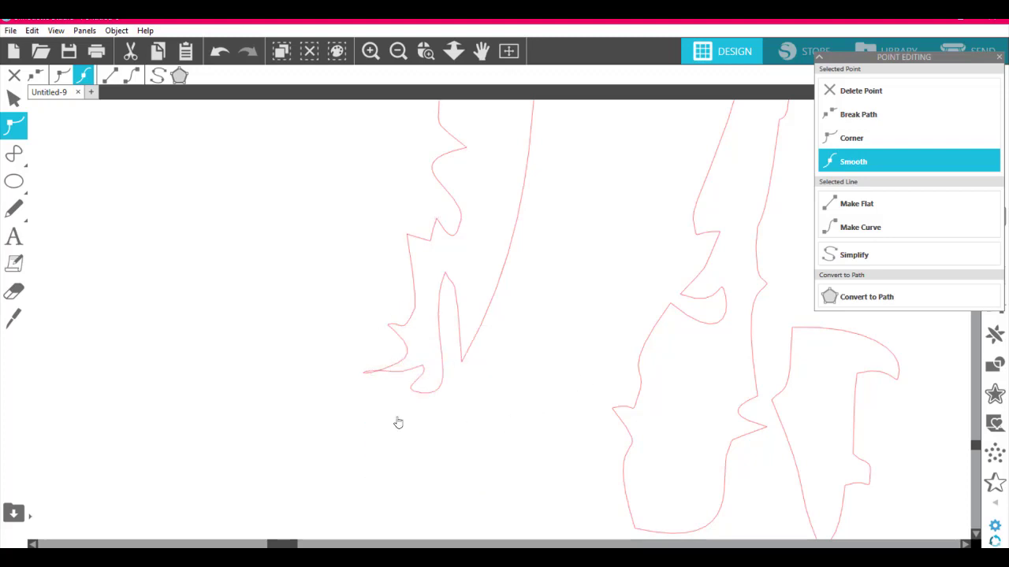
Step: Delete the smooth point on the thin spike at the stripe's lower left end
left_click(372, 377)
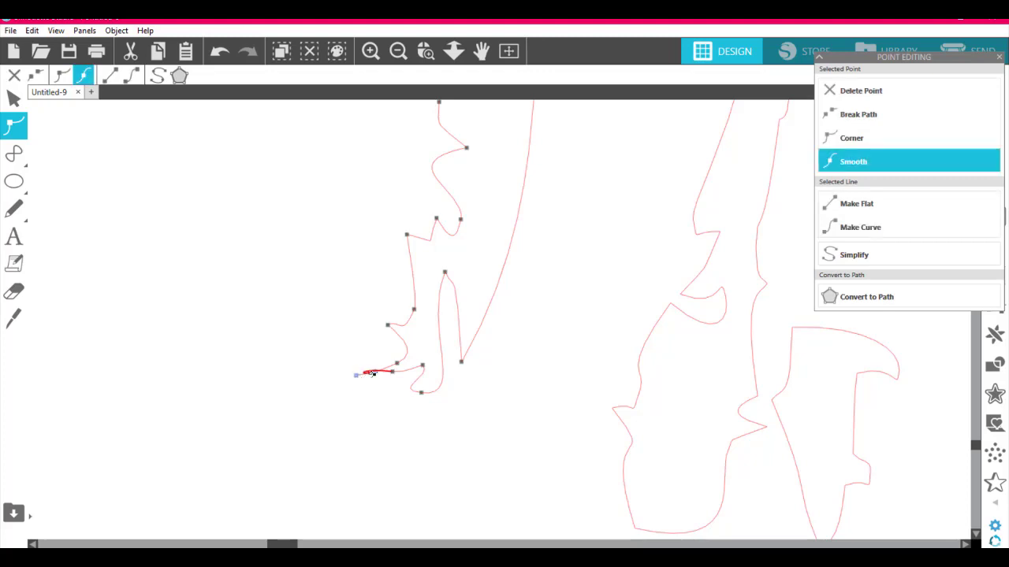
right_click(375, 377)
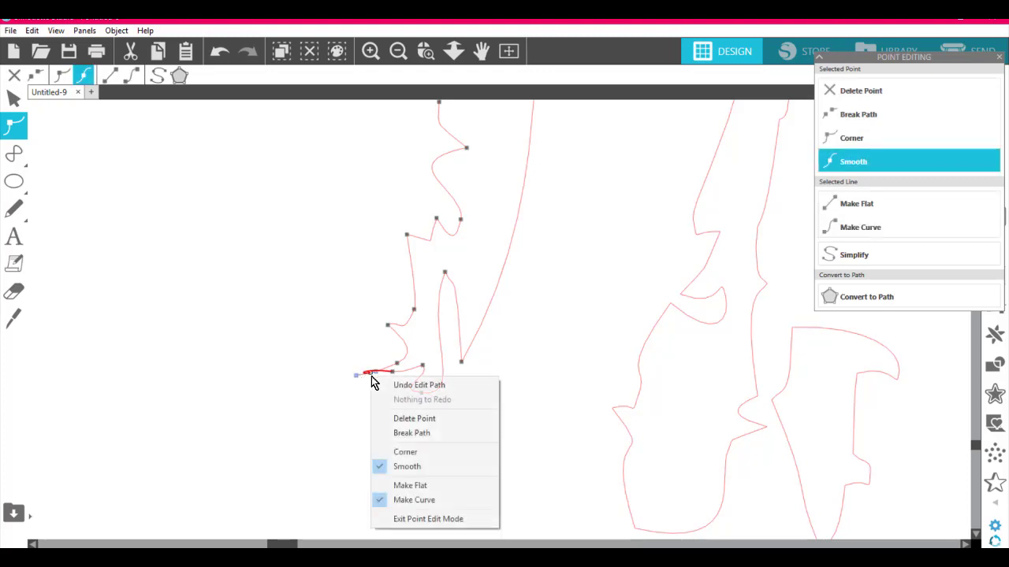
left_click(426, 418)
left_click(562, 383)
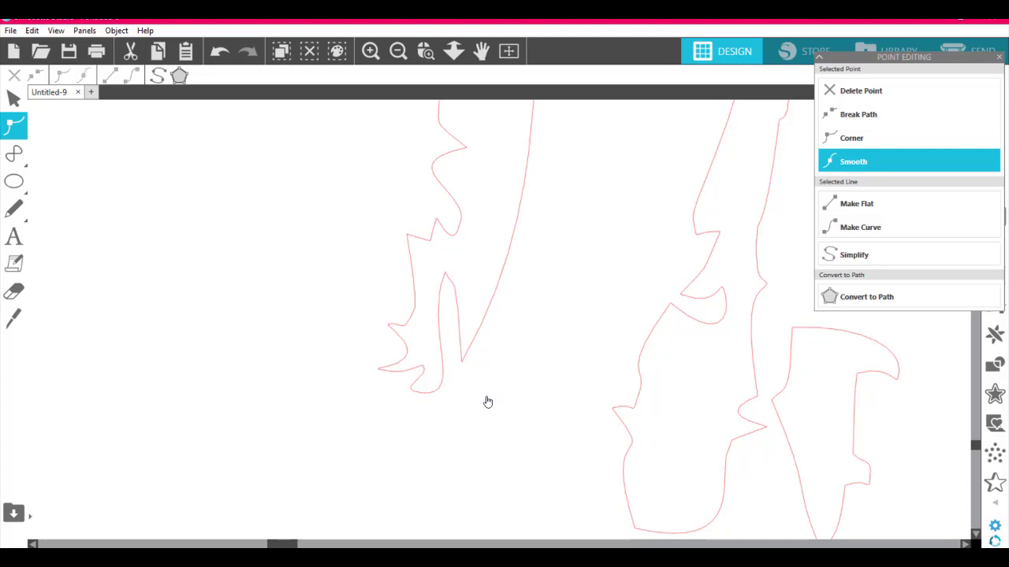
Step: Delete the smooth point at the upper base of the short spike so the stripe's lower end is rounded
left_click(382, 371)
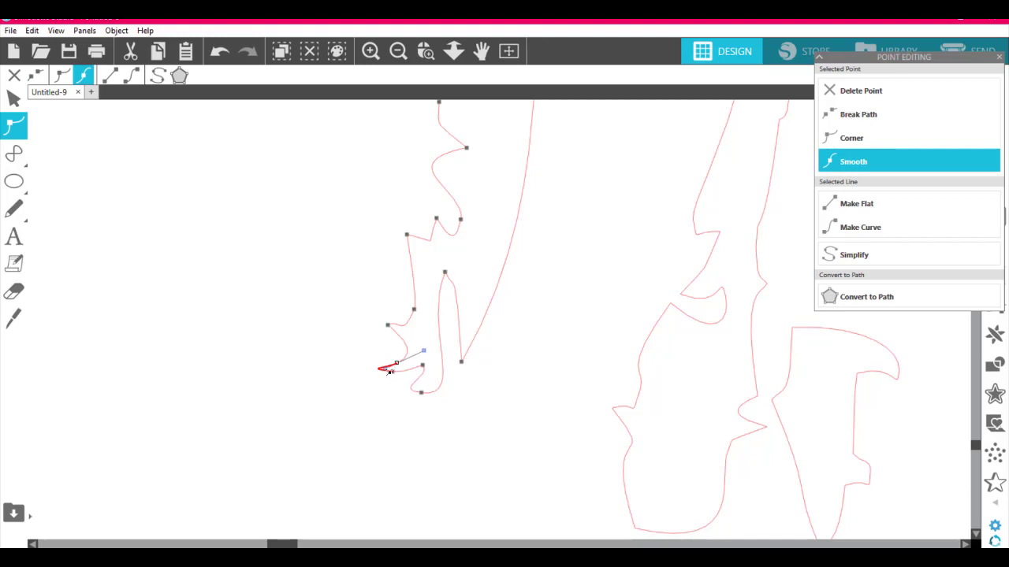
right_click(388, 368)
right_click(397, 365)
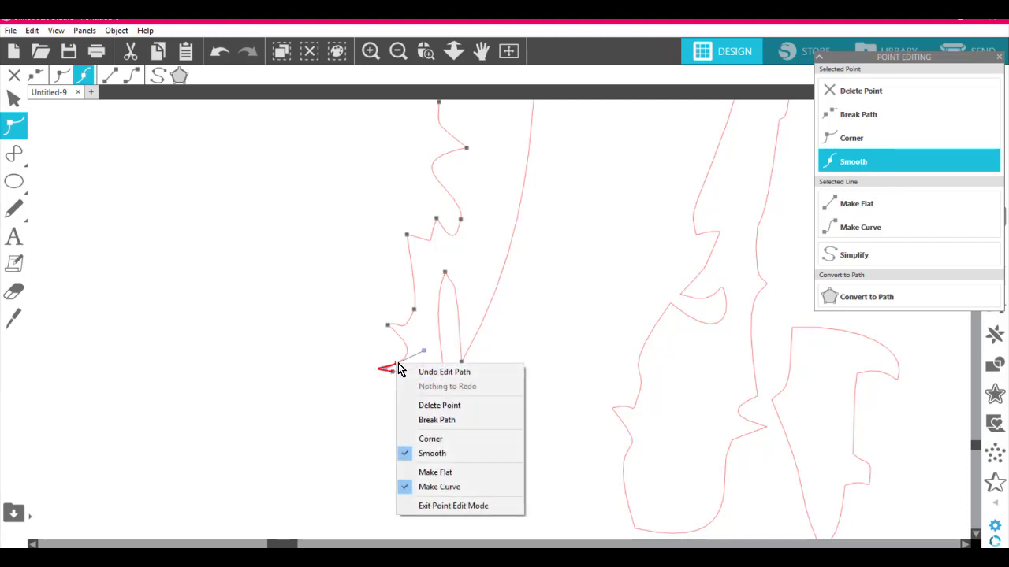
left_click(437, 405)
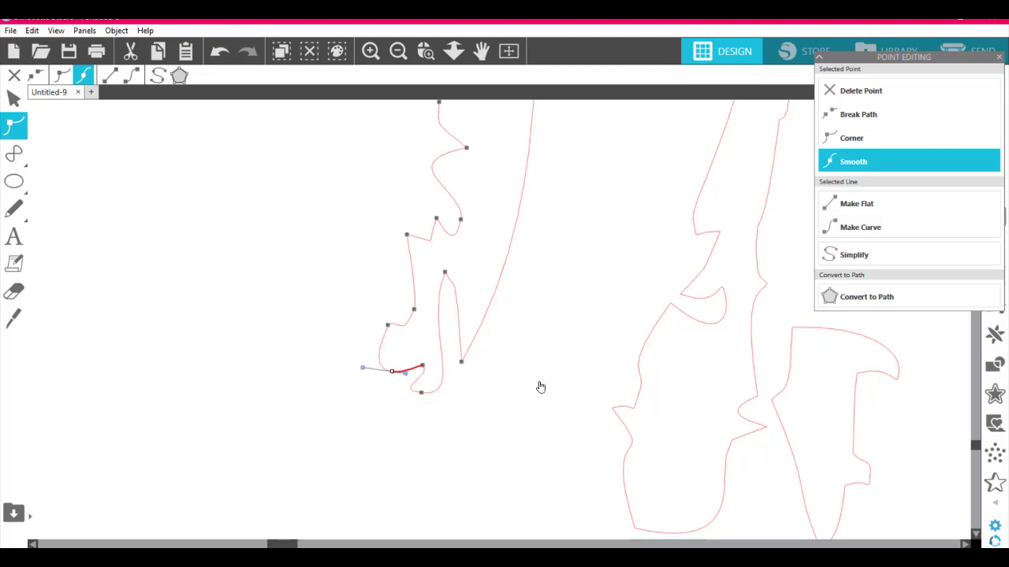
left_click(541, 387)
Step: Check the outlines from the stripe up to the top of the head for remaining stray specks
scroll(584, 246, "up", 3)
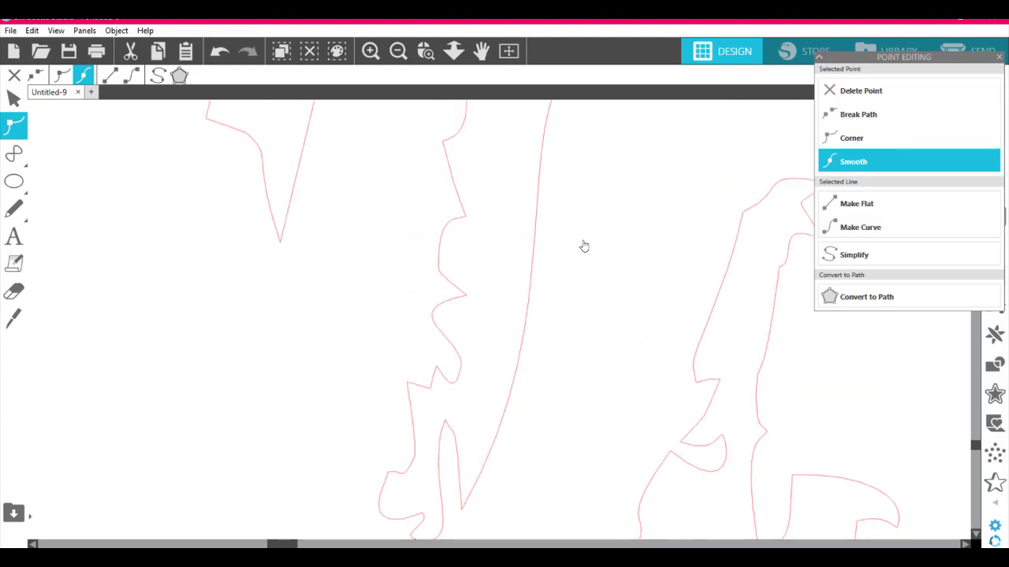
scroll(584, 246, "up", 10)
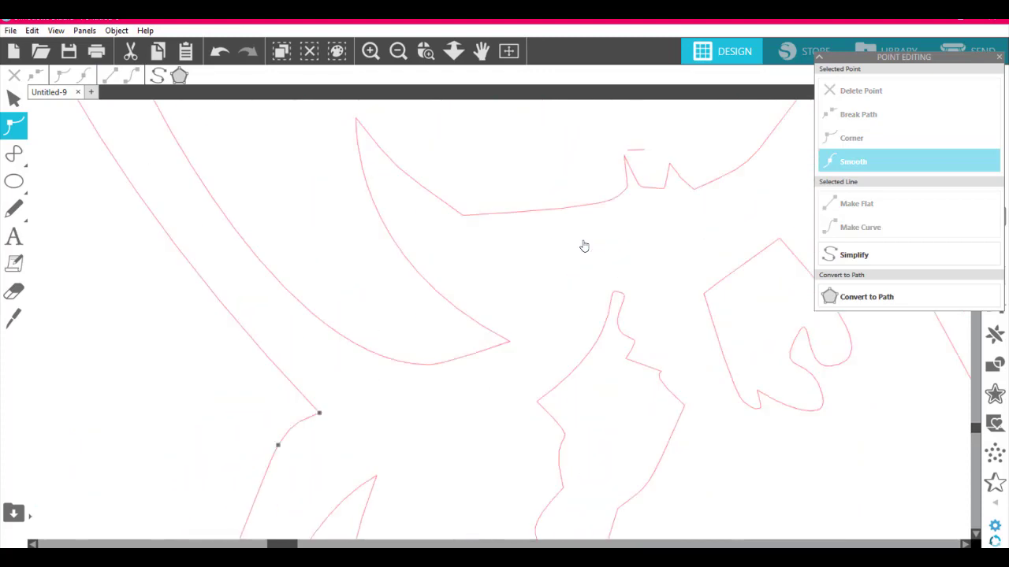
scroll(584, 247, "up", 10)
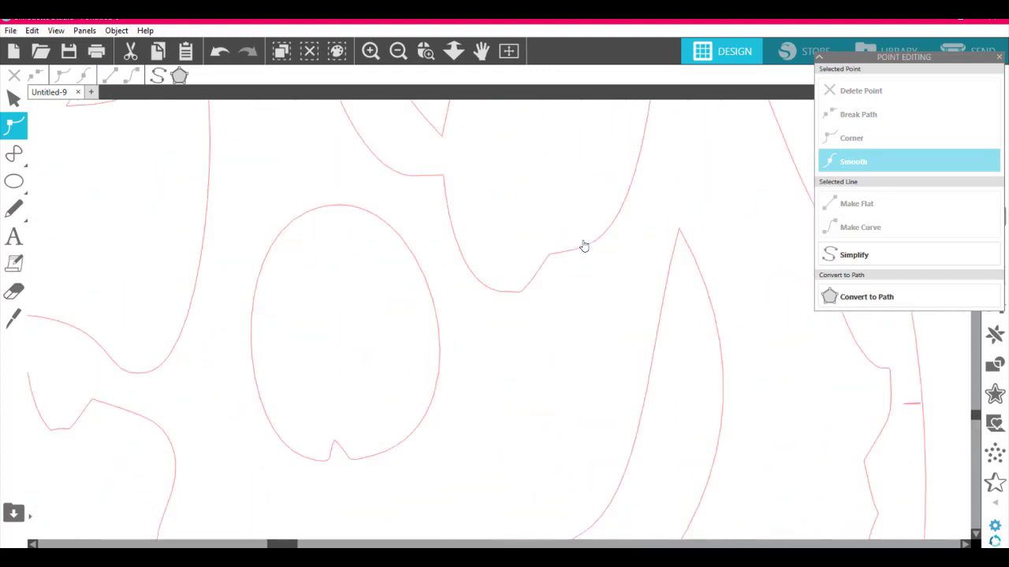
scroll(584, 246, "up", 8)
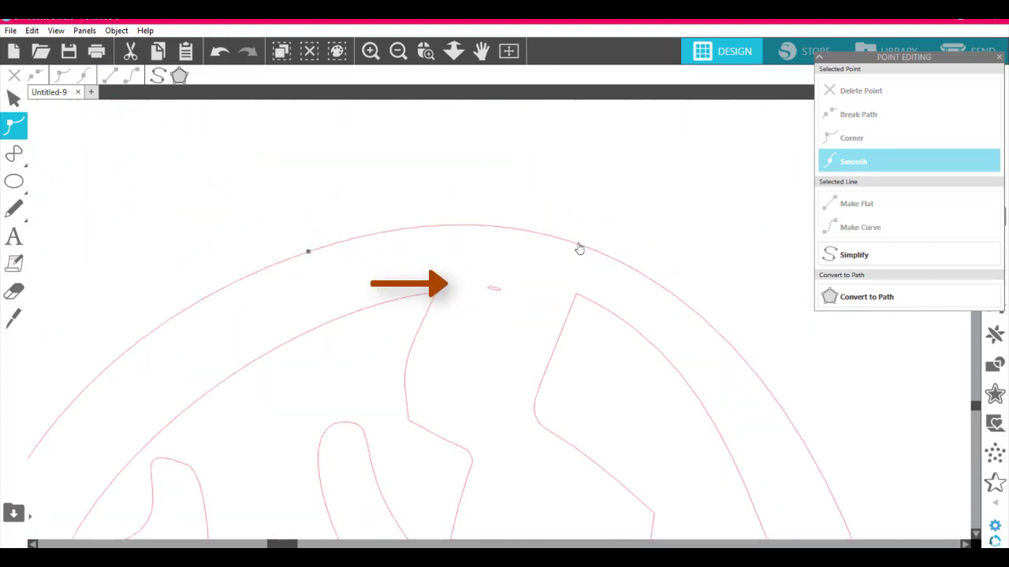
left_click(493, 293)
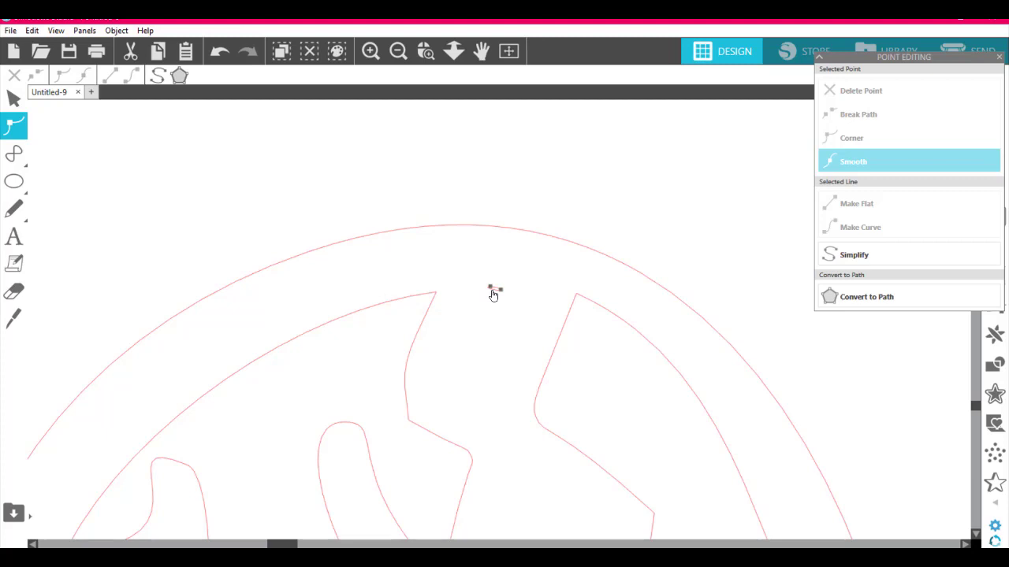
left_click_drag(481, 274, 497, 288)
left_click(485, 275)
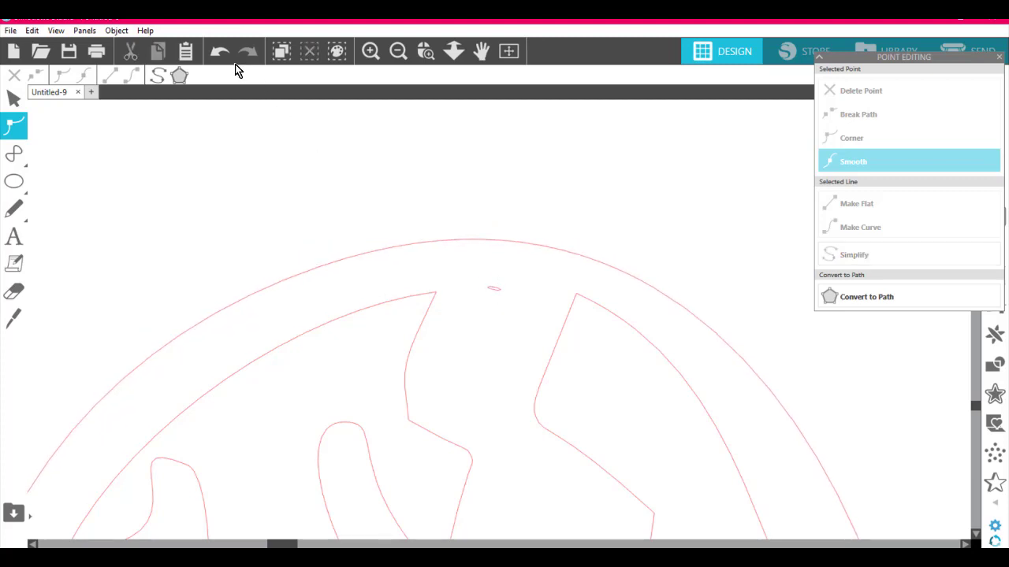
left_click(224, 56)
left_click(19, 129)
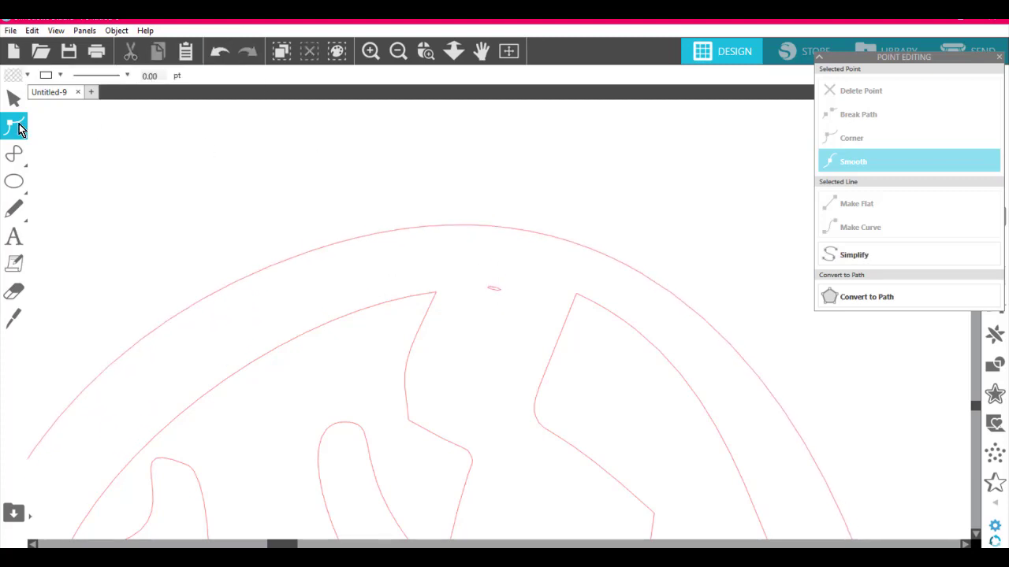
Step: Delete the tiny stray speck inside the head outline's upper edge, between the two inner shapes
left_click(487, 282)
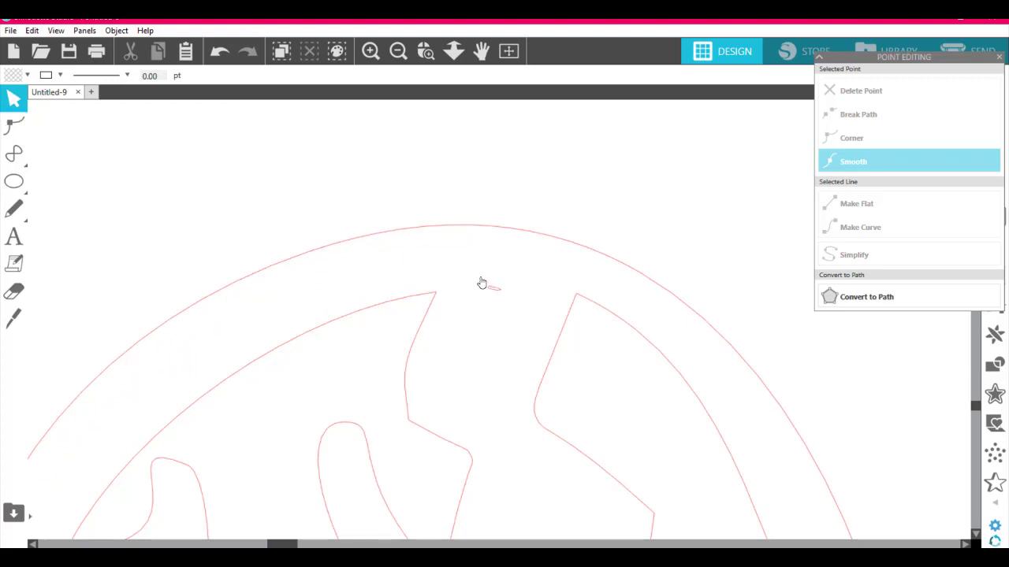
left_click(481, 282)
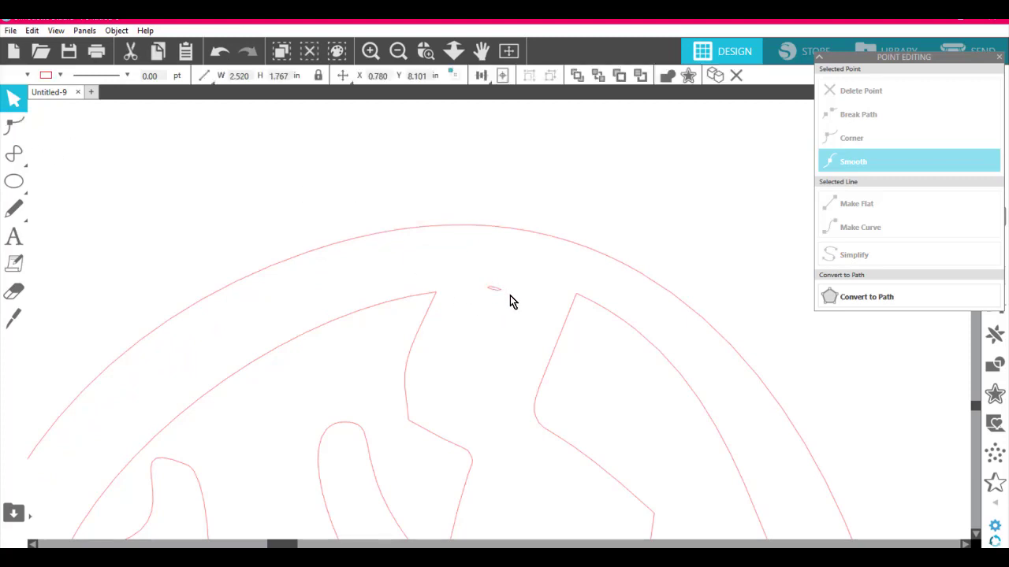
left_click(511, 299)
left_click(497, 293)
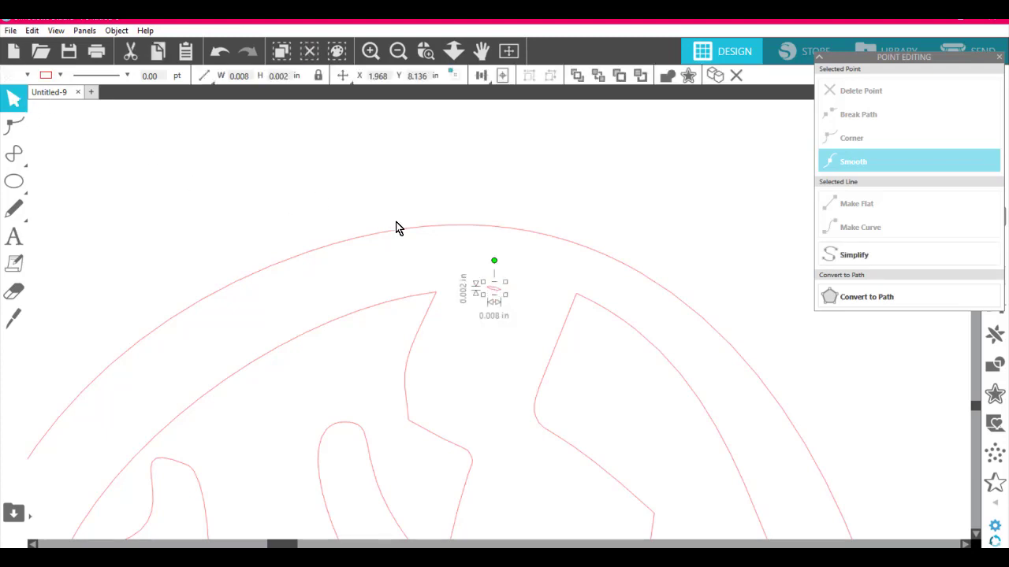
key("Delete")
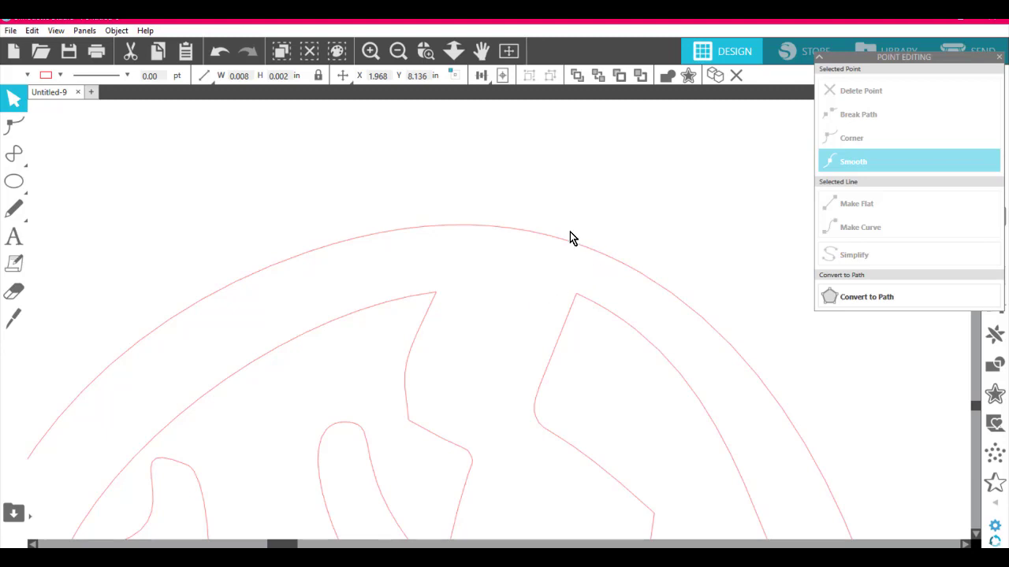
Step: Bring the whole cleaned-up figure into view and check its outlines
left_click(502, 54)
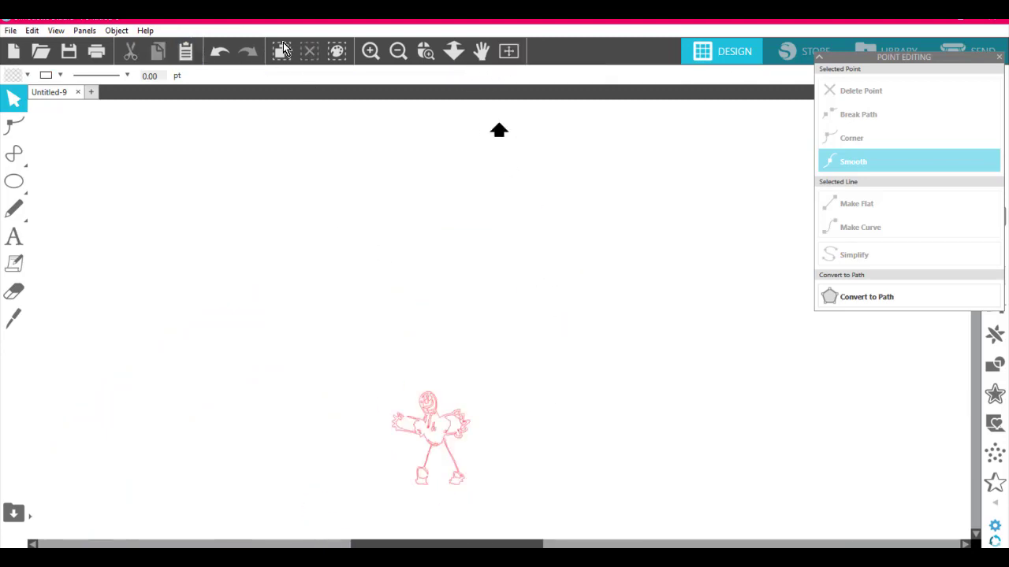
left_click(367, 53)
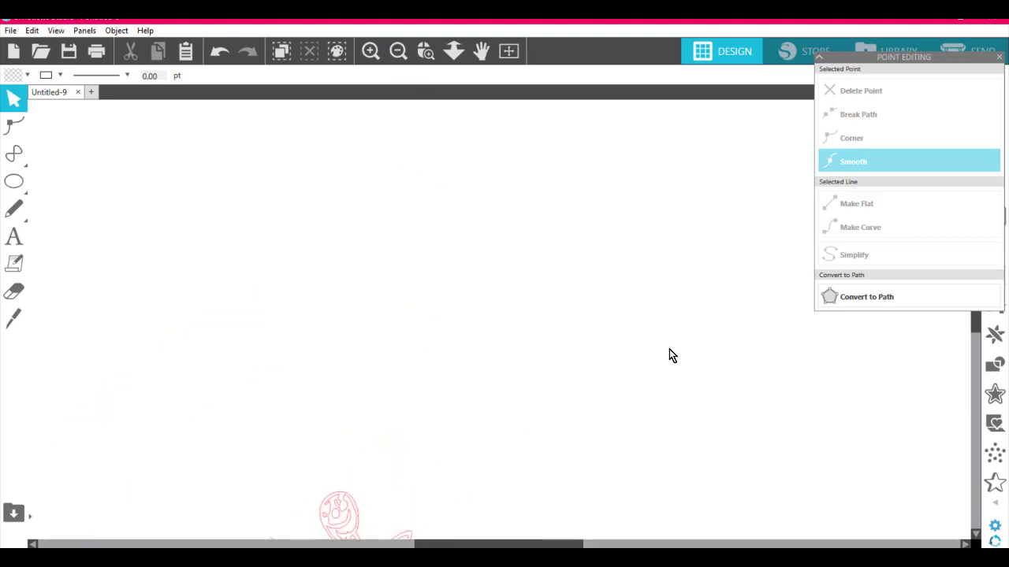
left_click_drag(971, 320, 976, 371)
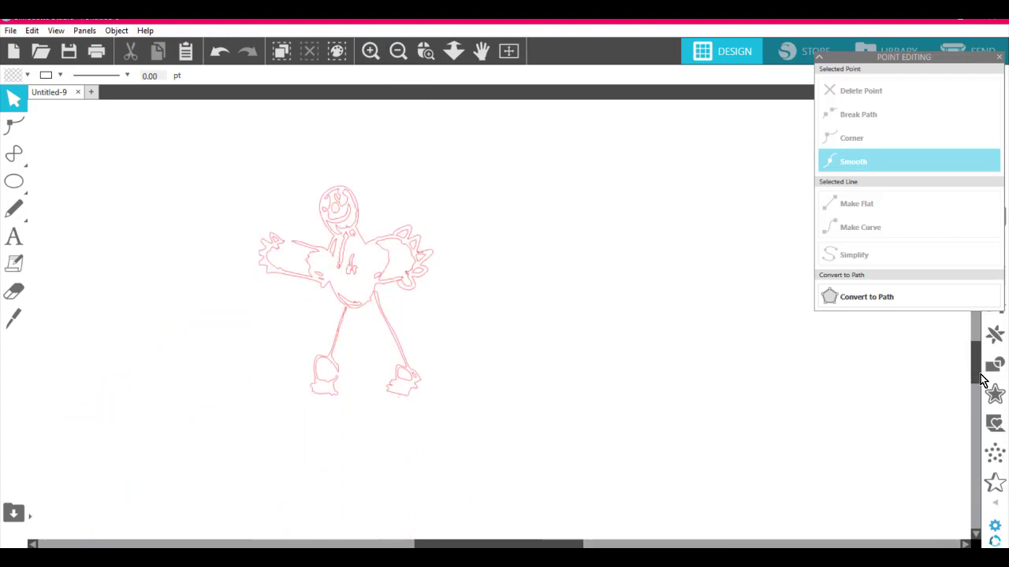
Step: Select all pieces of the figure and enlarge them together proportionally to about 4.3 in wide
left_click(351, 229)
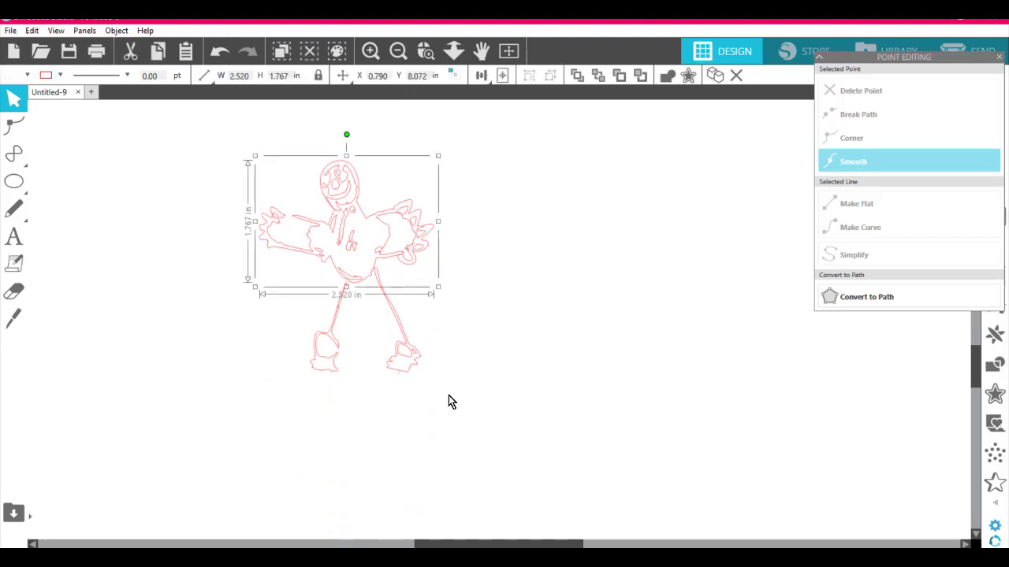
left_click_drag(523, 416, 209, 116)
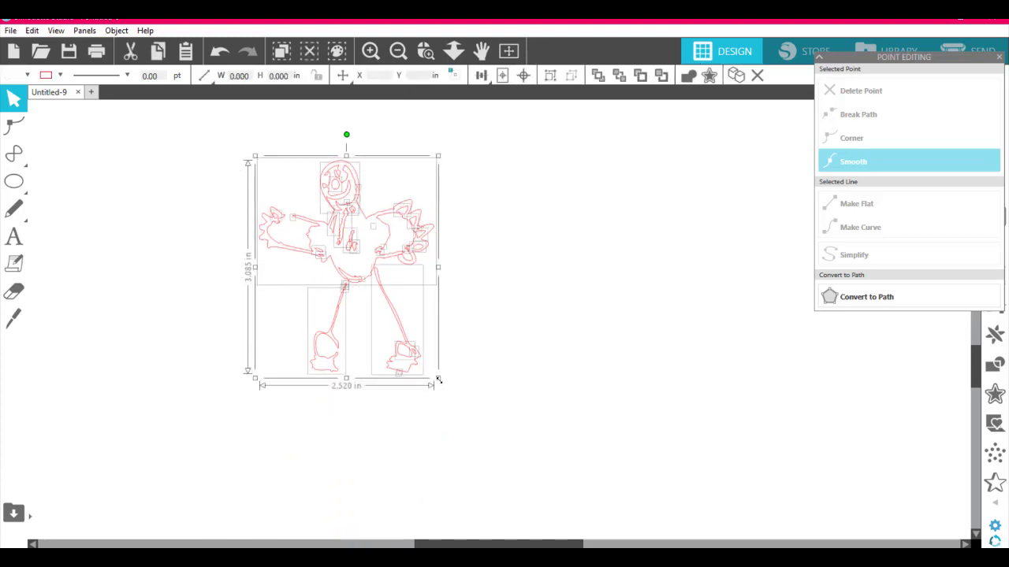
left_click_drag(438, 380, 713, 407)
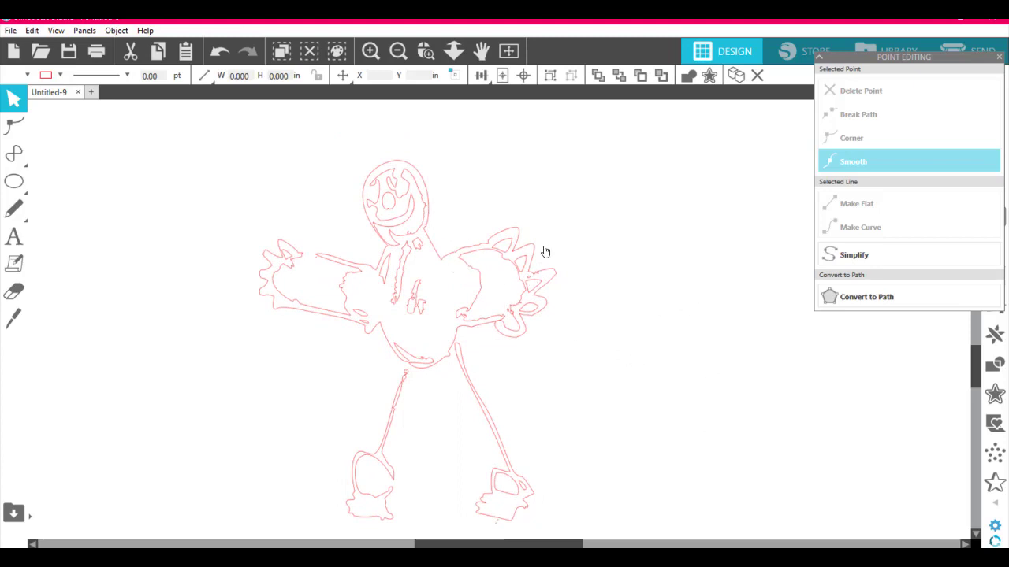
left_click(363, 120)
Step: Delete the two tiny specks beside the lowest finger of the hand on the right arm
left_click(423, 54)
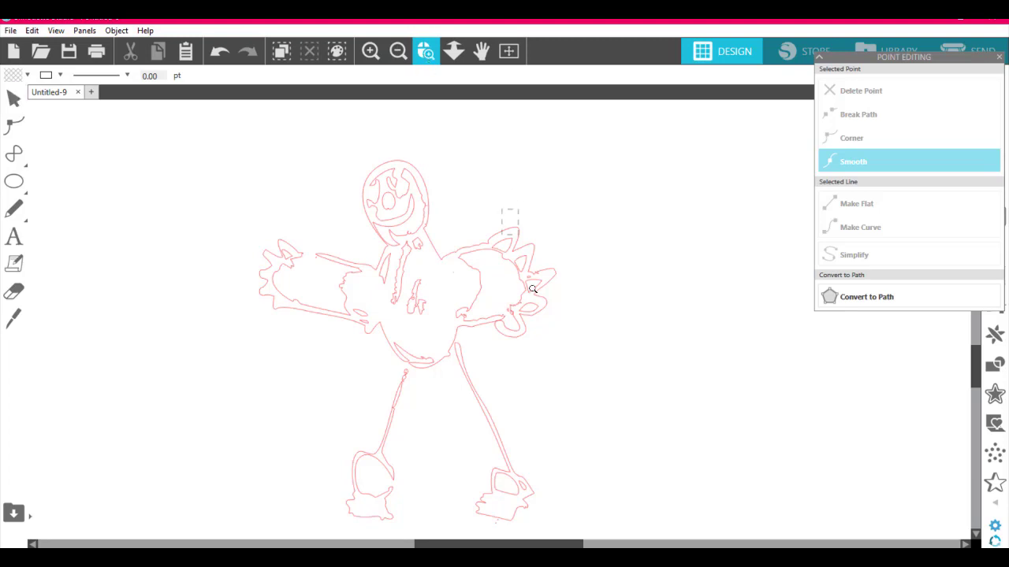
left_click_drag(580, 403, 584, 406)
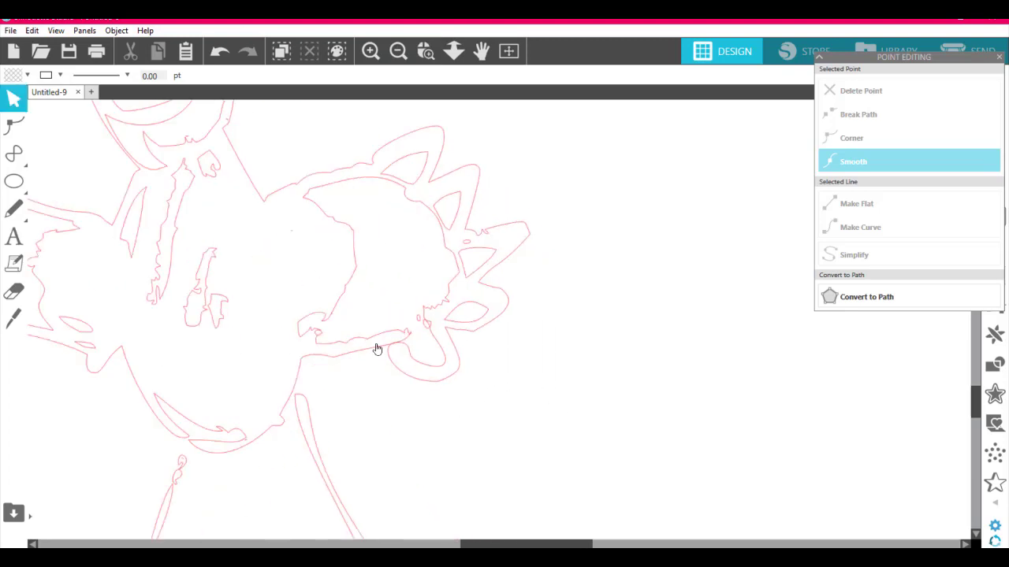
left_click(428, 334)
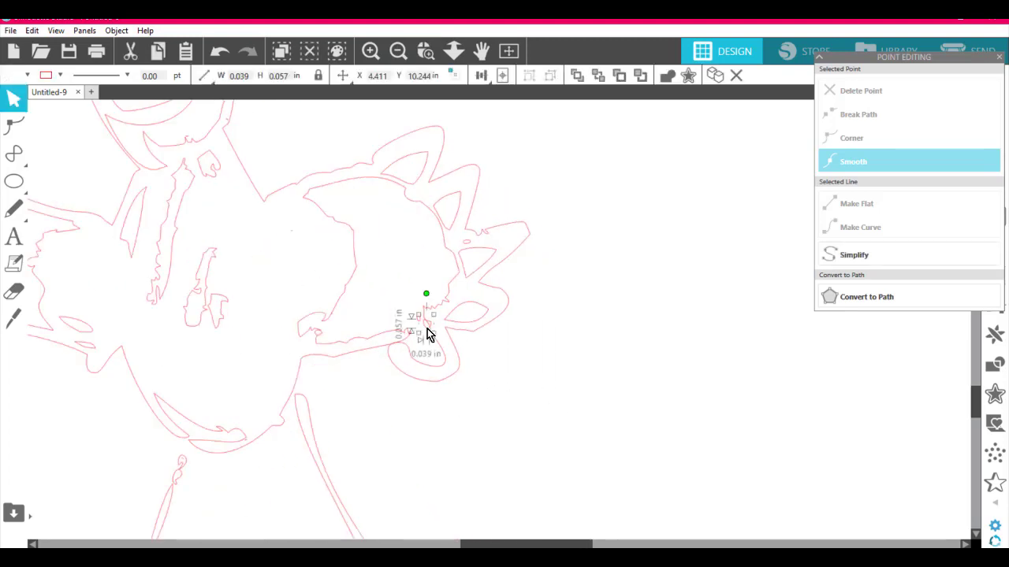
left_click(427, 330)
left_click(413, 326)
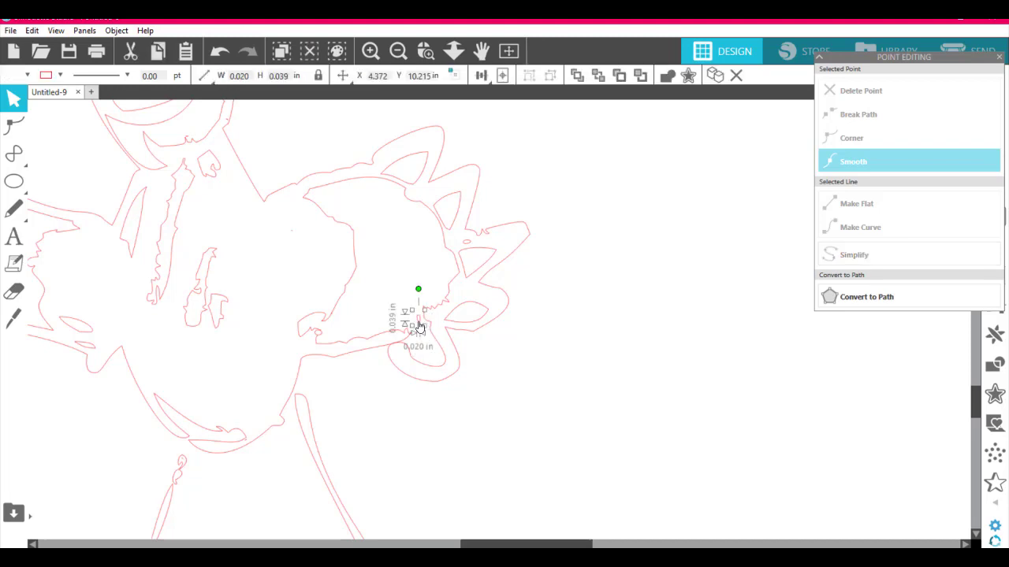
Step: Delete the small speck between the right hand's fingers and the one at the arm's lower inner corner
left_click(465, 277)
left_click(468, 248)
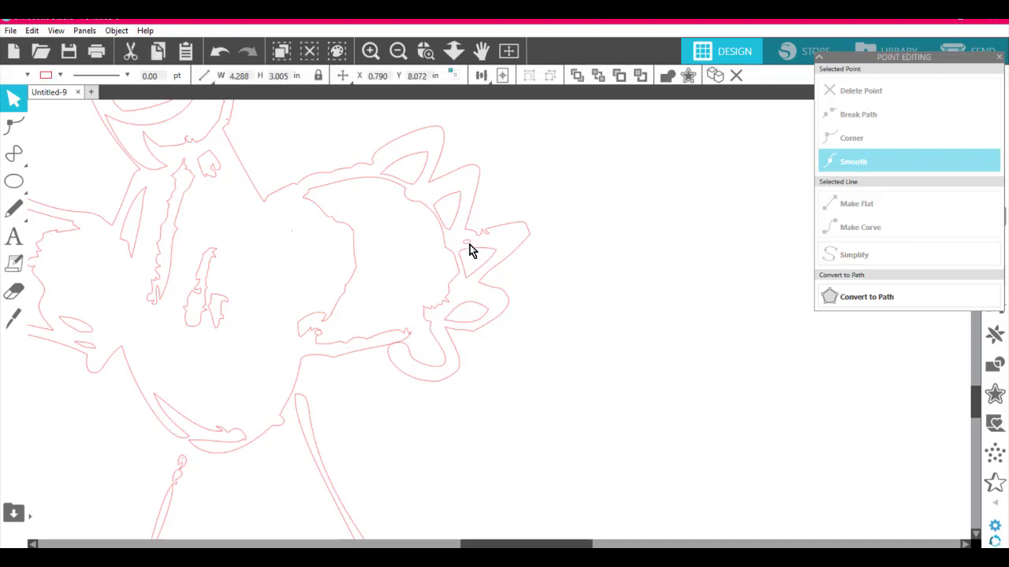
left_click(469, 247)
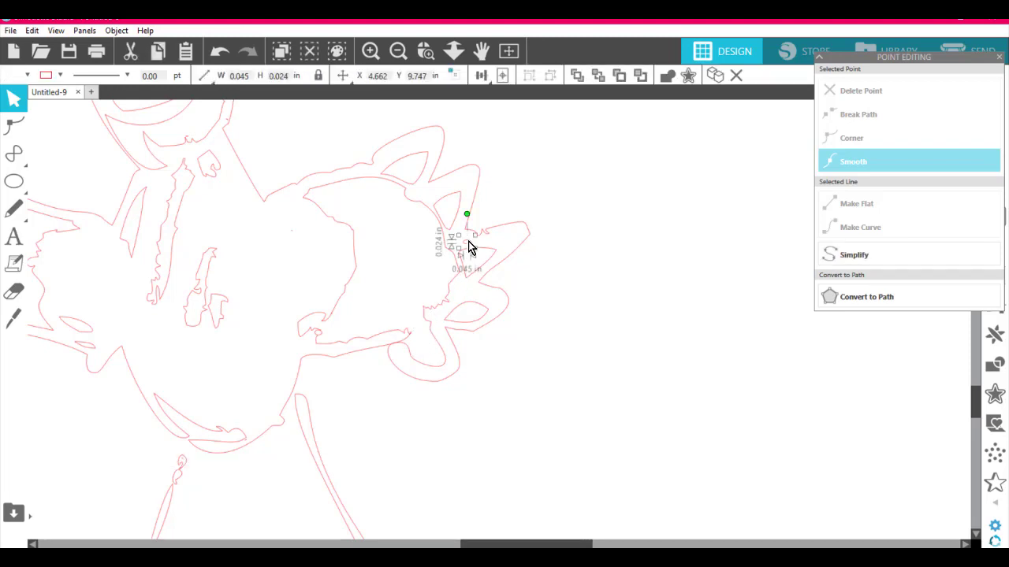
left_click(318, 337)
key("Delete")
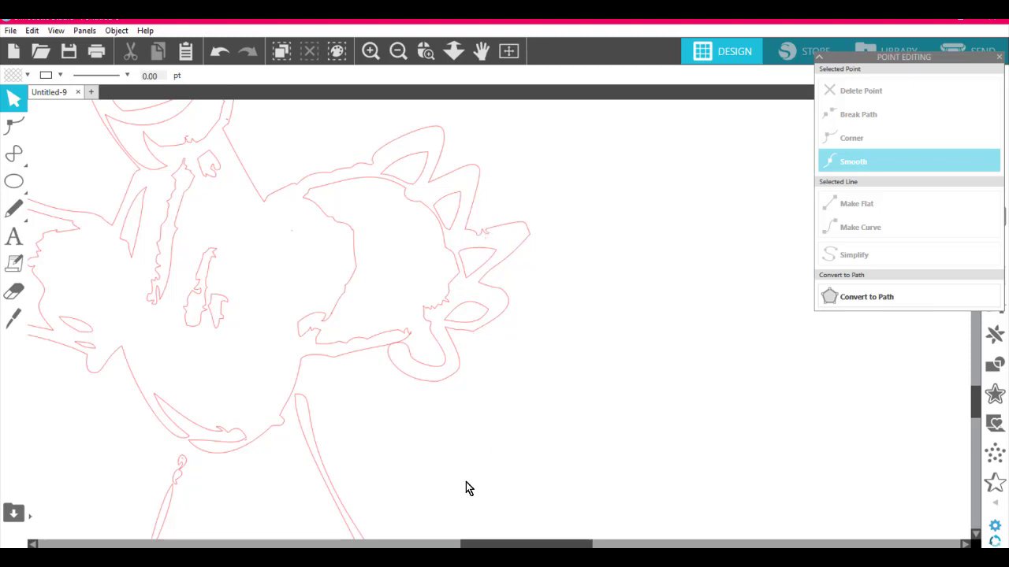
Step: Widen the left leg's upper section by moving its two mid-height edge points and the tip point outward
left_click_drag(543, 543, 482, 543)
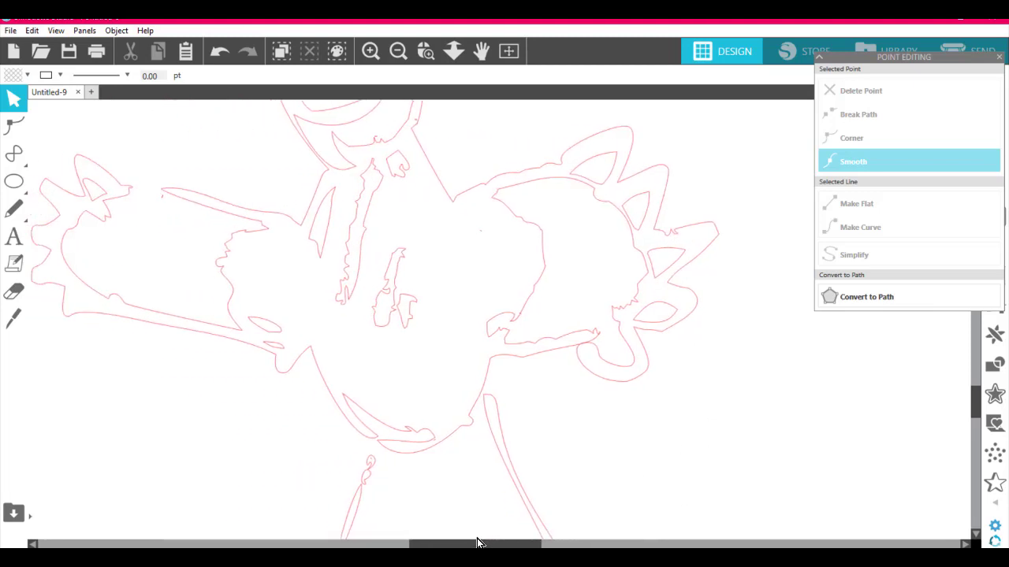
scroll(644, 438, "down", 5)
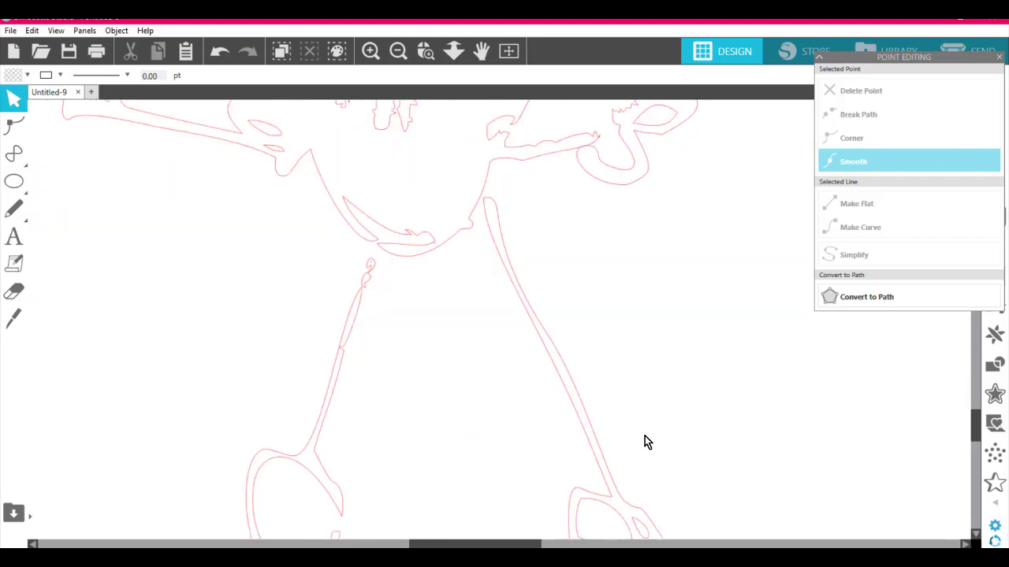
left_click(331, 412)
double_click(330, 412)
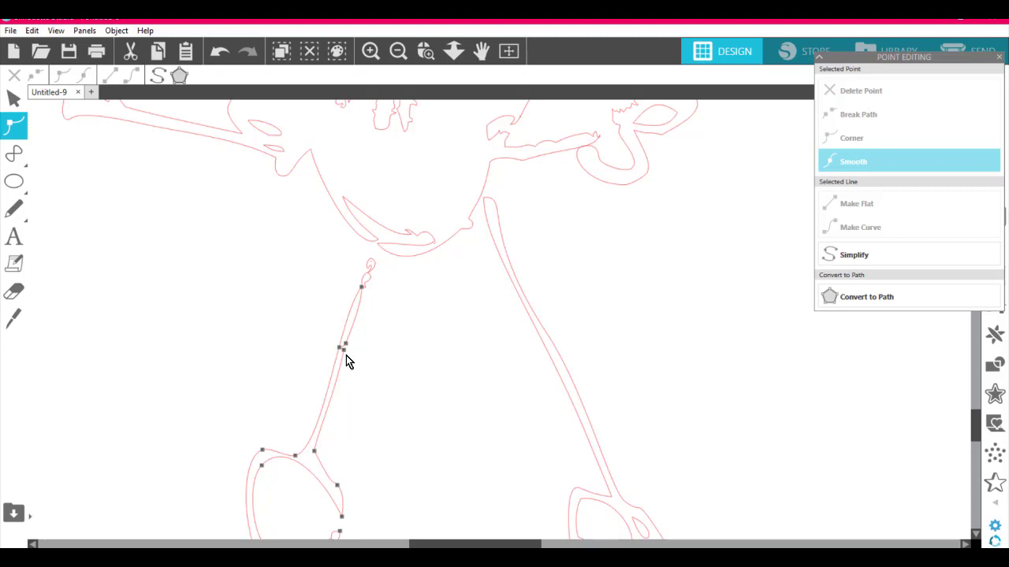
left_click_drag(344, 351, 356, 343)
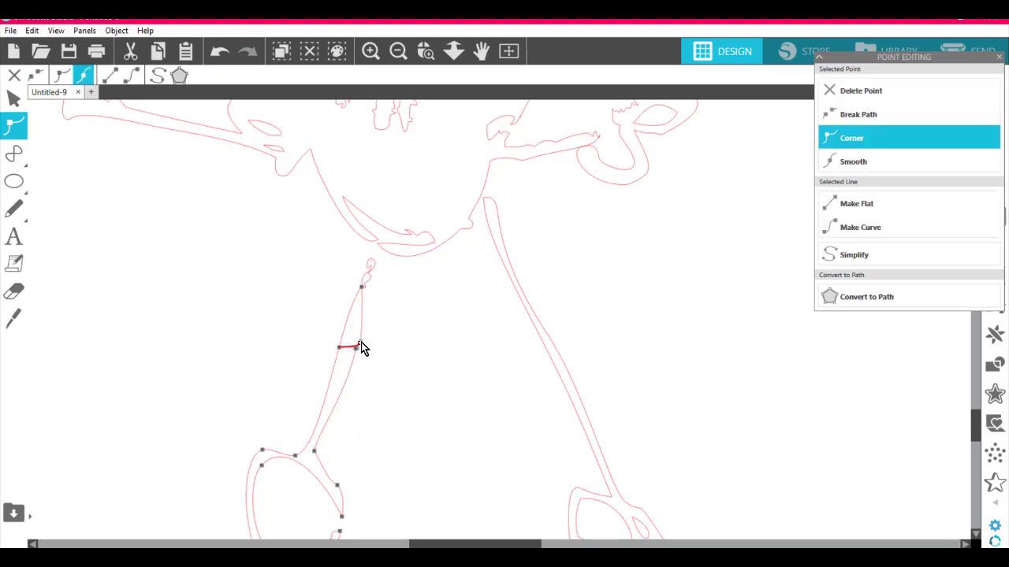
left_click_drag(363, 287, 365, 287)
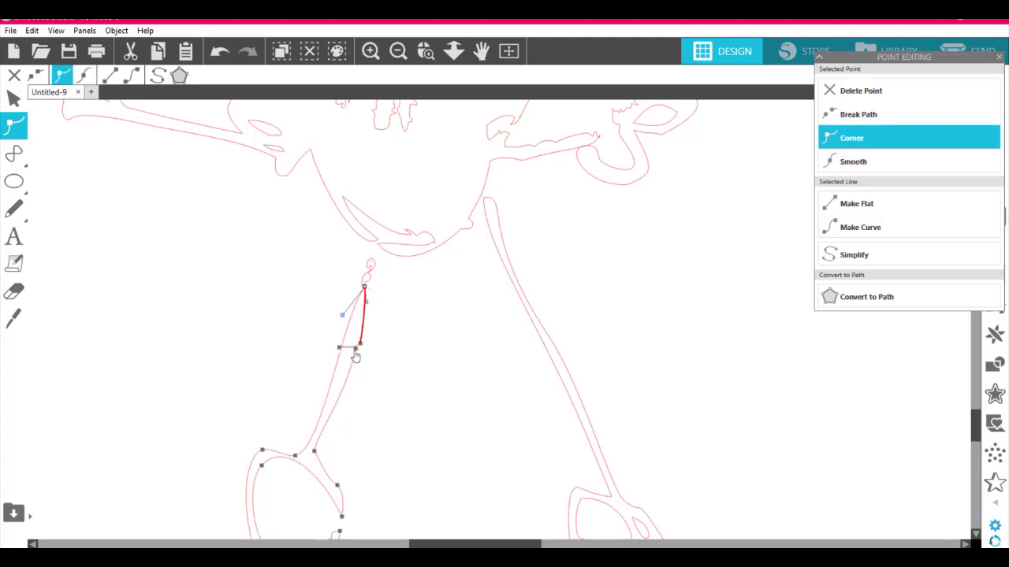
left_click(367, 310)
Step: Delete the small stray shapes between the left leg's tip and the body
left_click(367, 289)
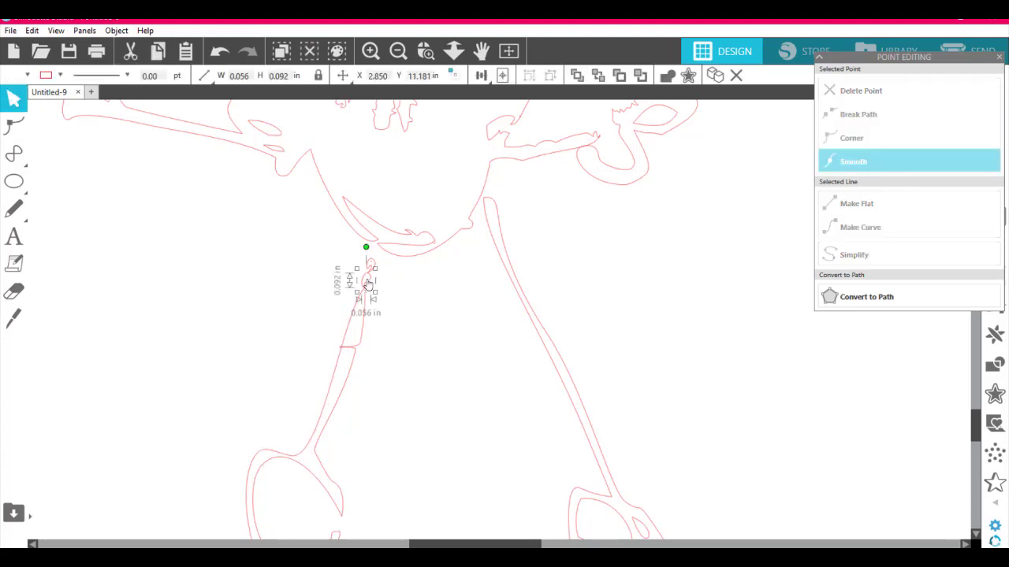
key("Delete")
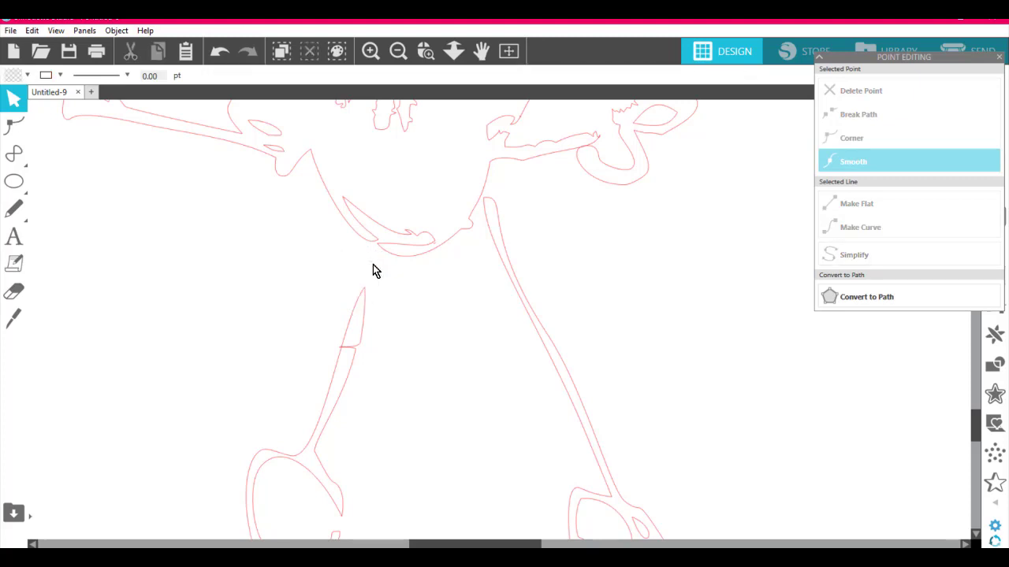
left_click(374, 266)
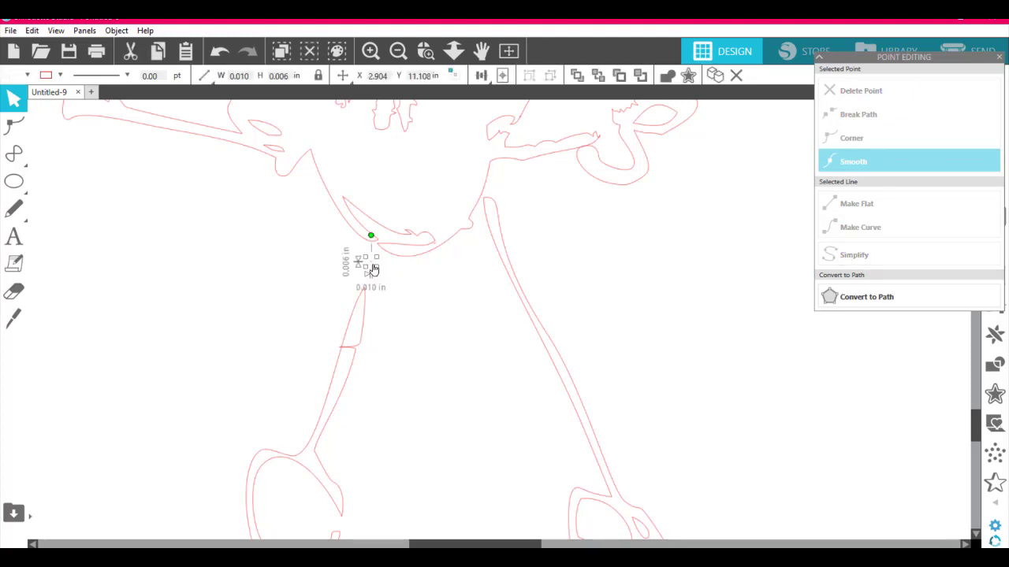
key("Delete")
Step: Add a point below the left leg's tip and move the top points up toward the body to form a blunt leg end
left_click(368, 297)
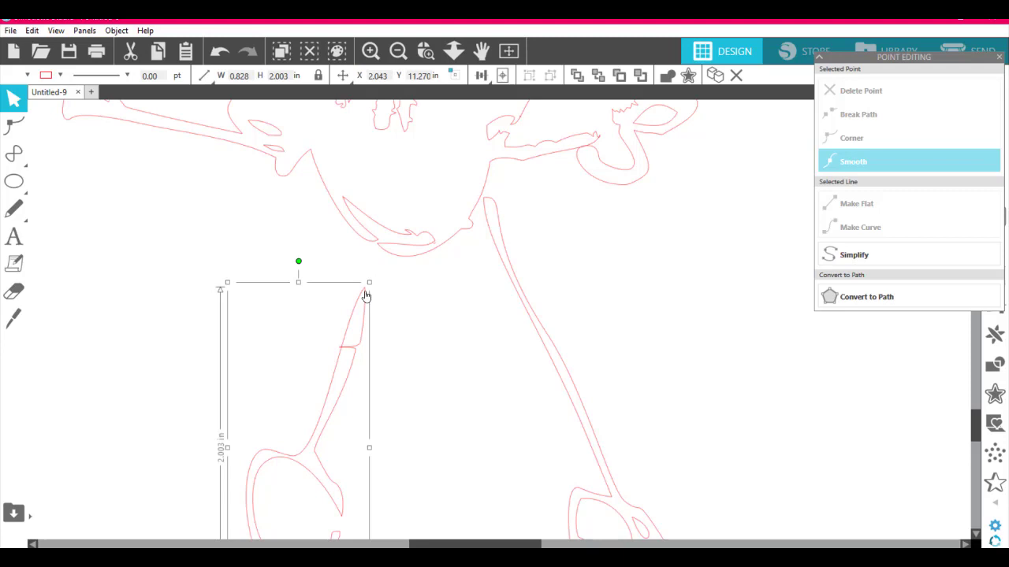
double_click(366, 292)
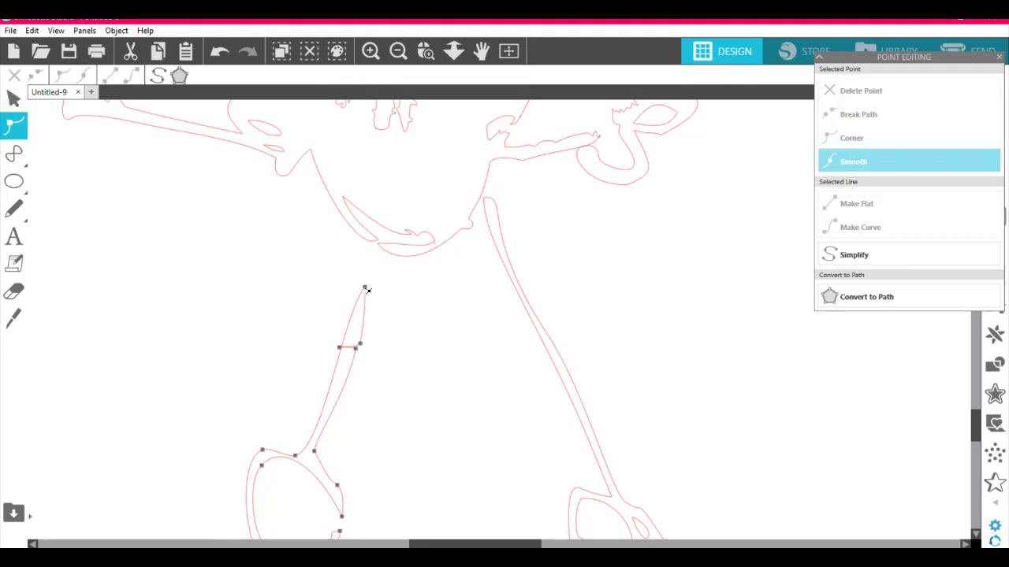
right_click(366, 290)
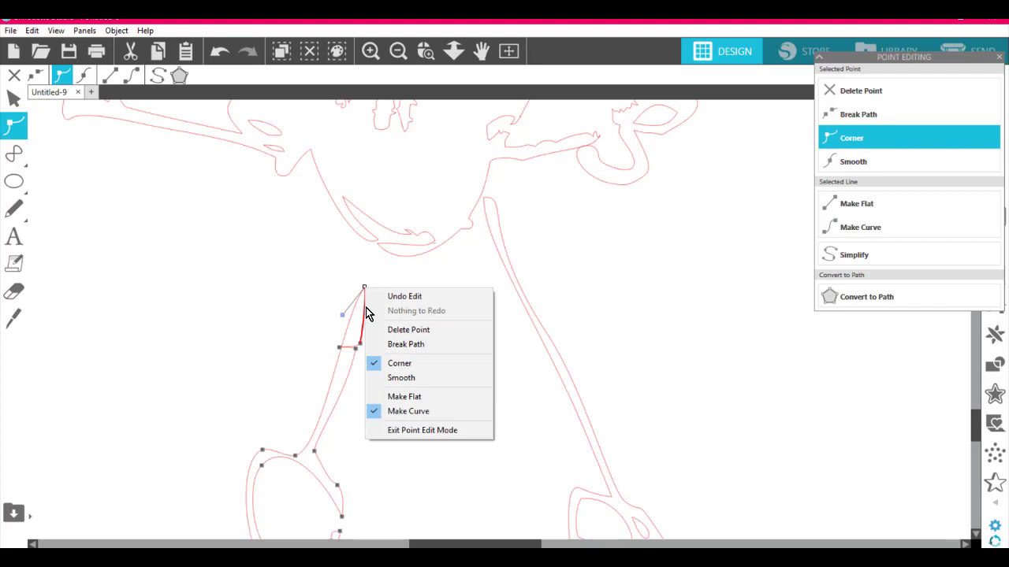
left_click(402, 296)
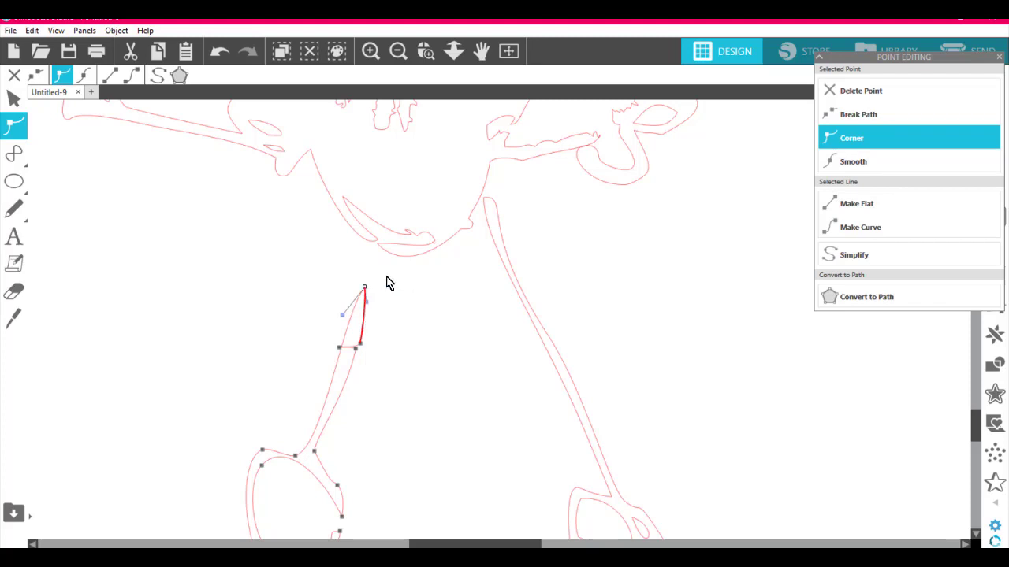
left_click(368, 313)
double_click(366, 312)
left_click(364, 311)
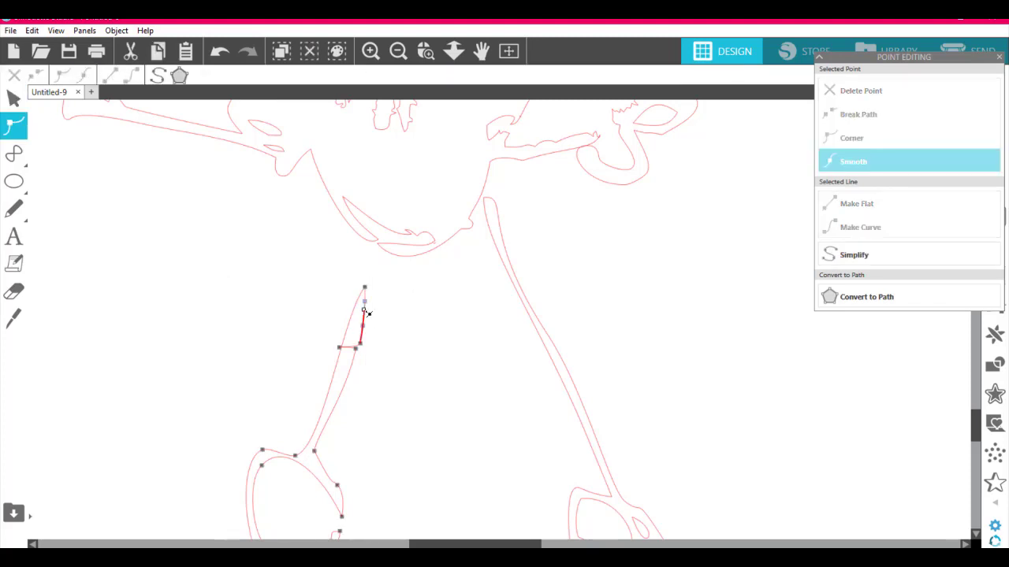
left_click_drag(366, 312, 377, 255)
left_click(382, 262)
left_click(391, 324)
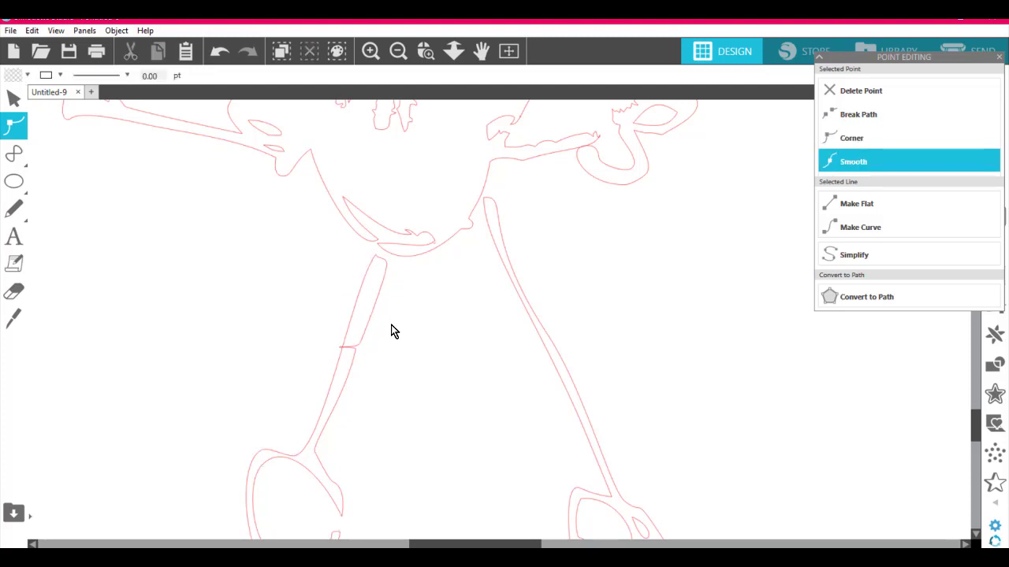
Step: Pull the end point of the line crossing the left leg's middle out to the side and delete that point
double_click(346, 352)
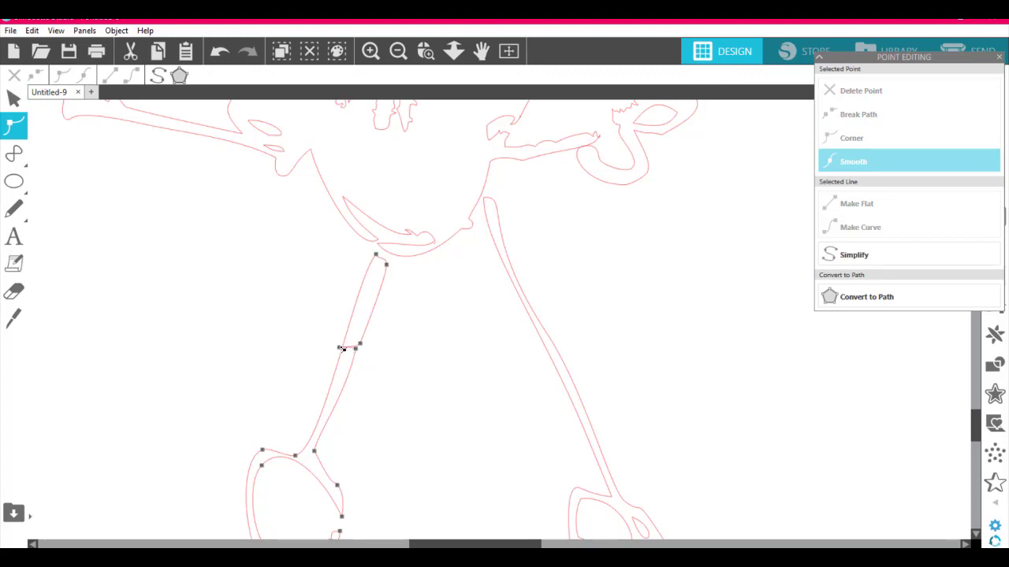
left_click_drag(353, 350, 486, 391)
left_click(464, 400)
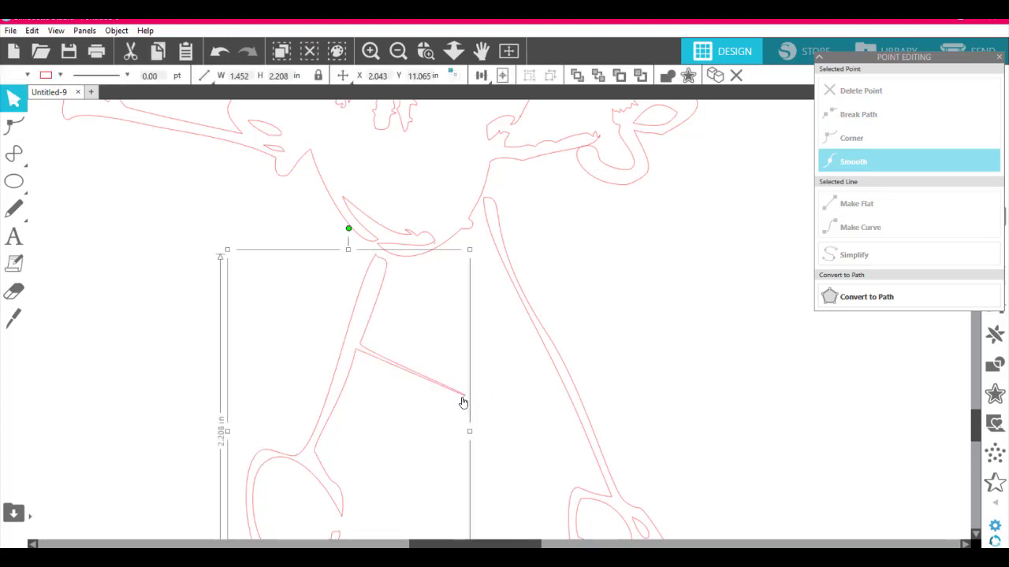
double_click(463, 399)
left_click(464, 398)
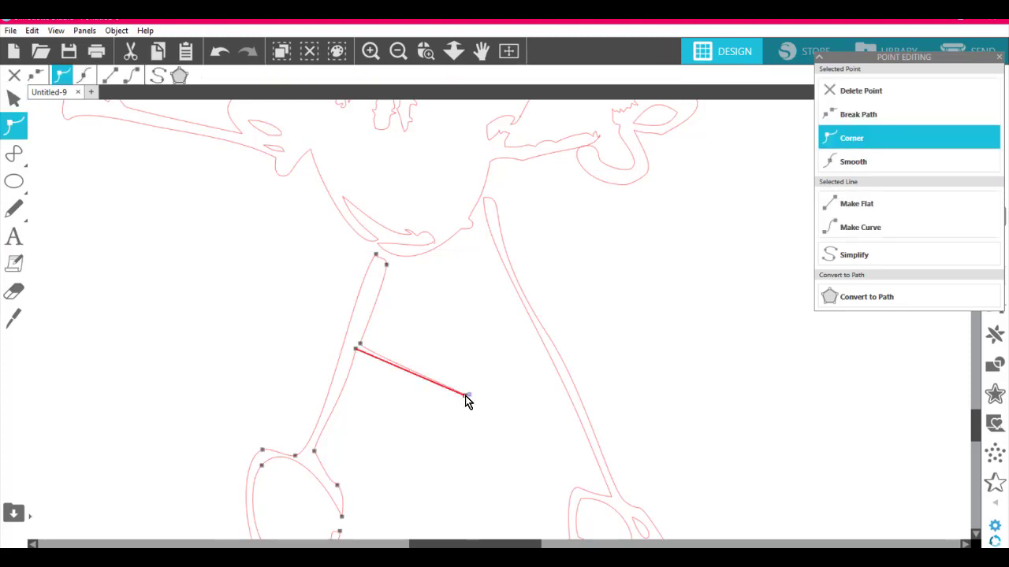
right_click(465, 399)
left_click(478, 376)
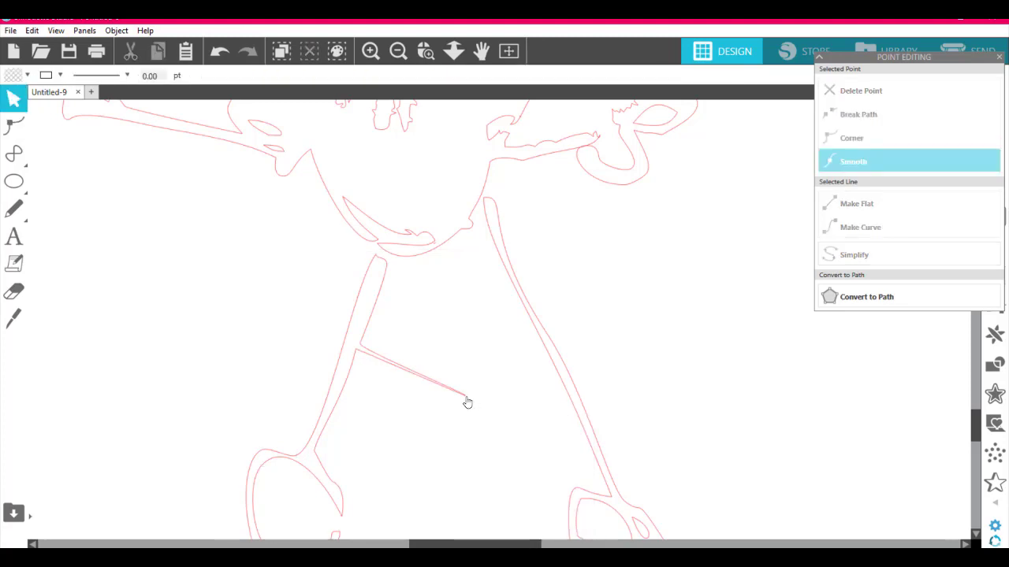
left_click(465, 398)
double_click(463, 400)
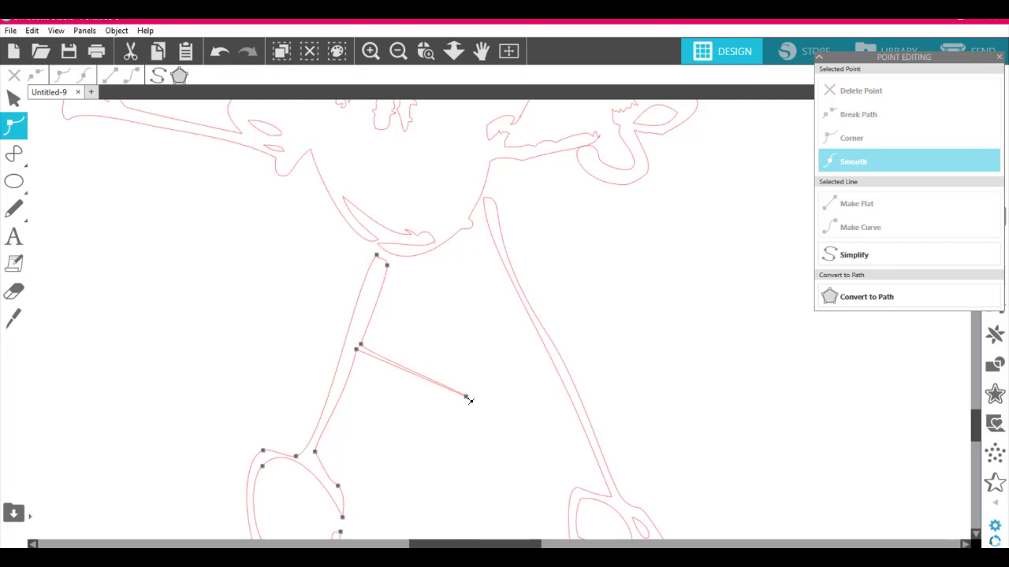
right_click(466, 399)
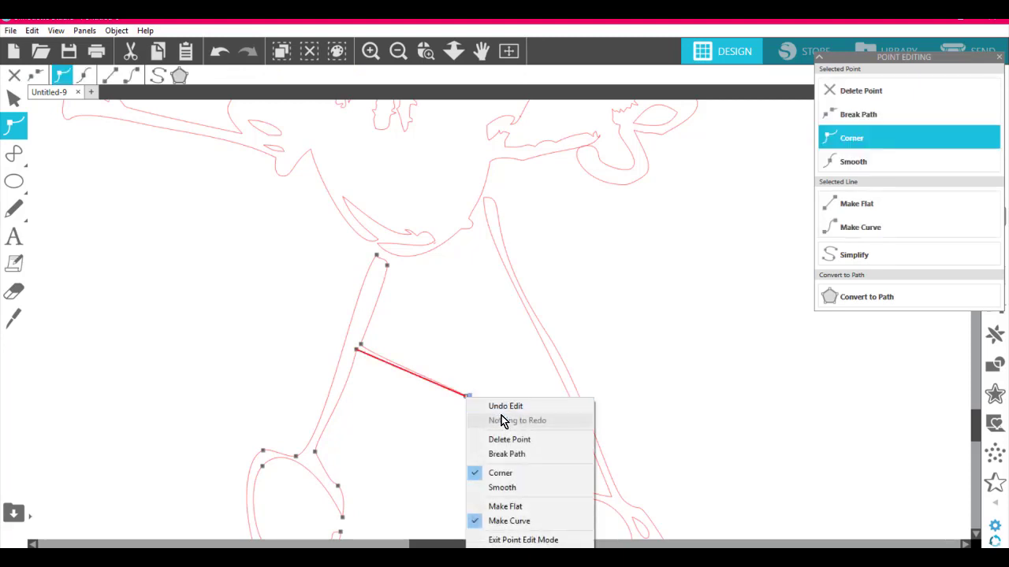
left_click(510, 441)
left_click(474, 407)
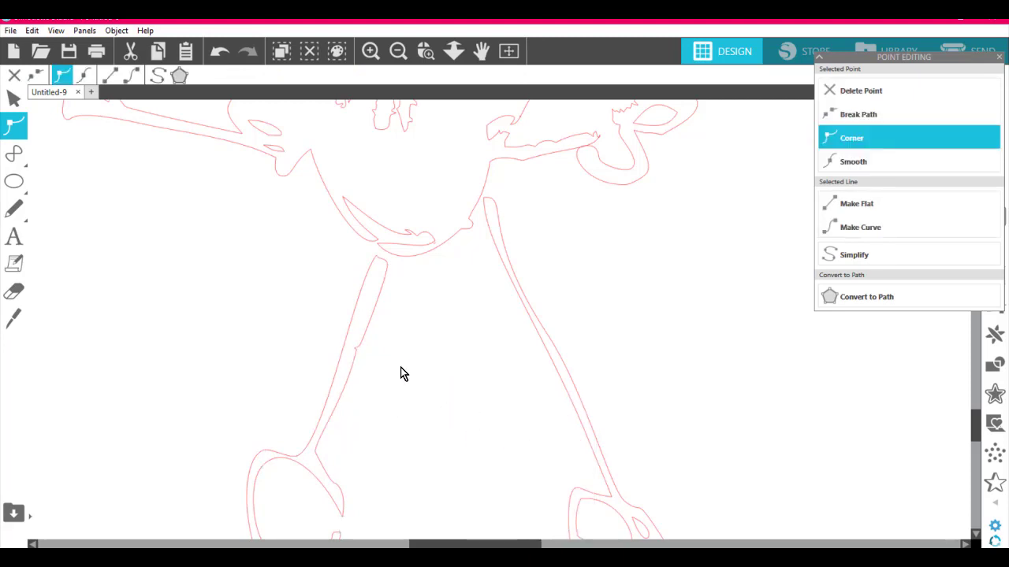
Step: Delete the corner point at the small notch on the left leg's inner edge to smooth the outline
double_click(357, 351)
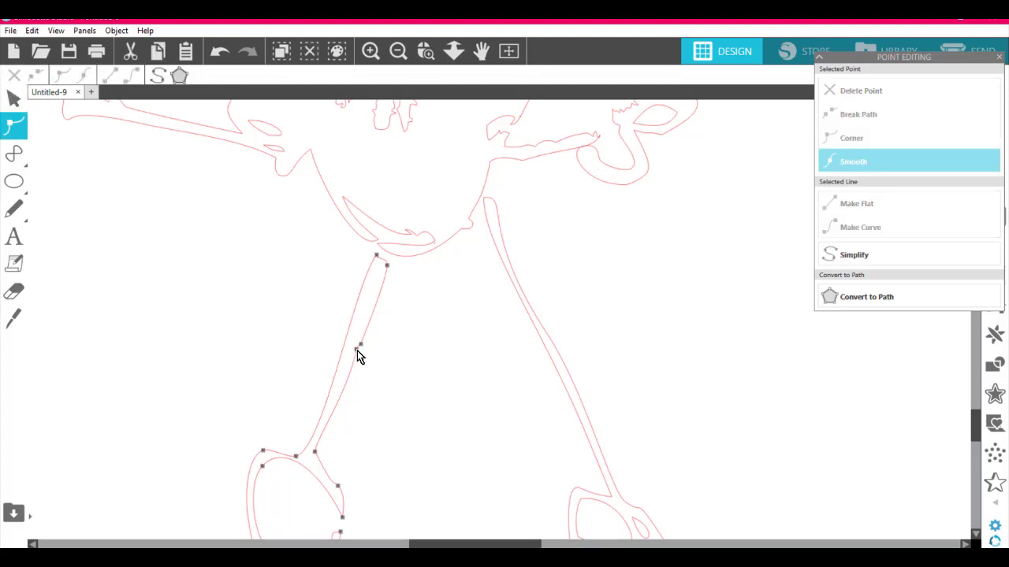
left_click(358, 350)
right_click(356, 350)
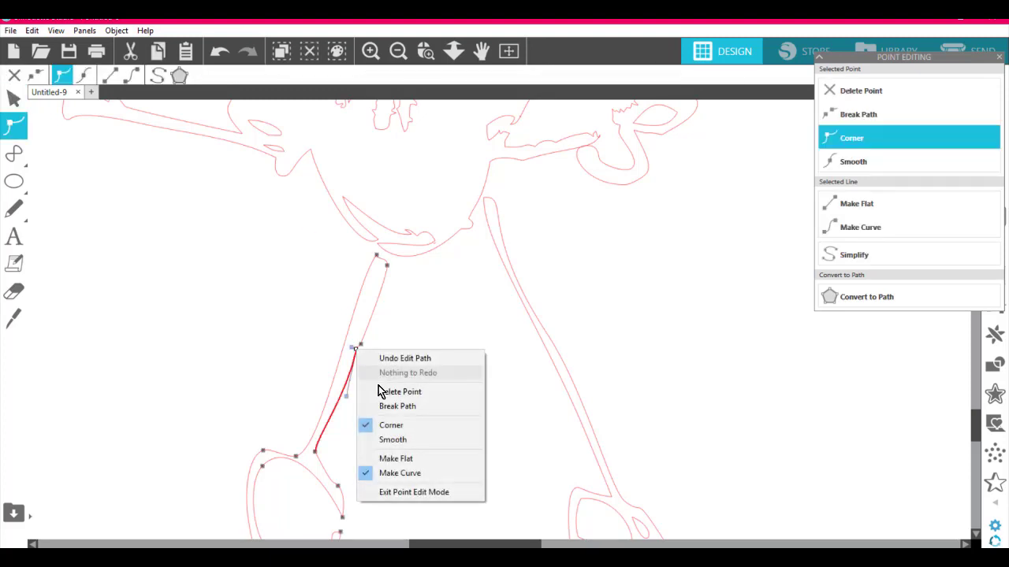
left_click(410, 392)
left_click(449, 376)
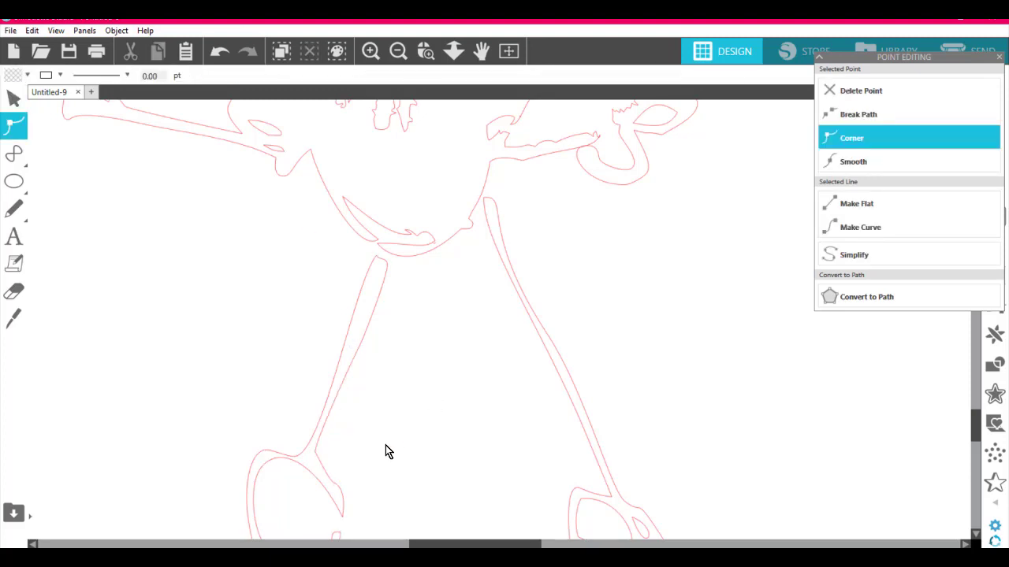
left_click(296, 457)
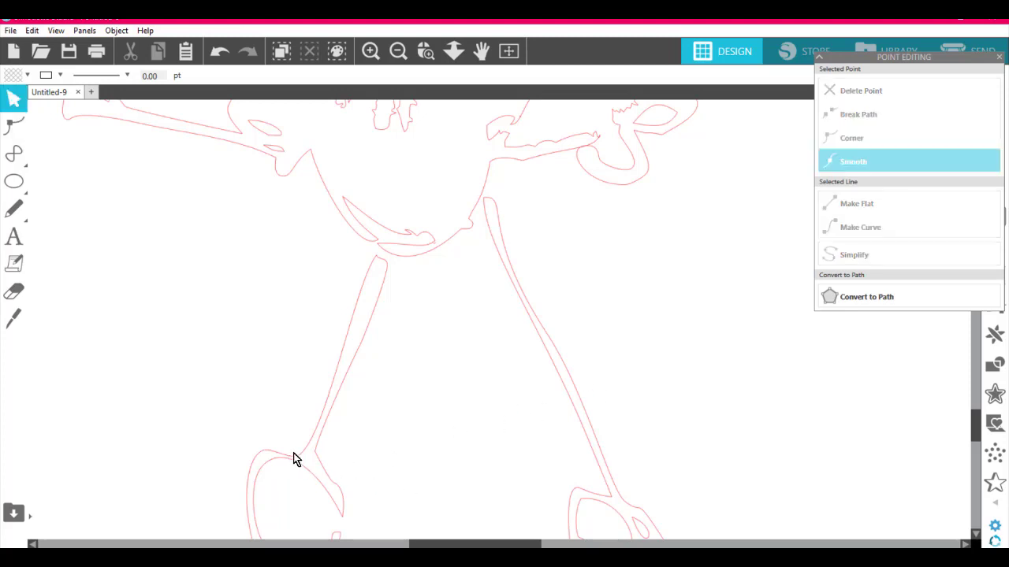
Step: Move the point where the left leg meets its foot upward, and pull the right leg's outer edge outward at mid-length to thicken it
left_click_drag(295, 457, 293, 446)
left_click(426, 402)
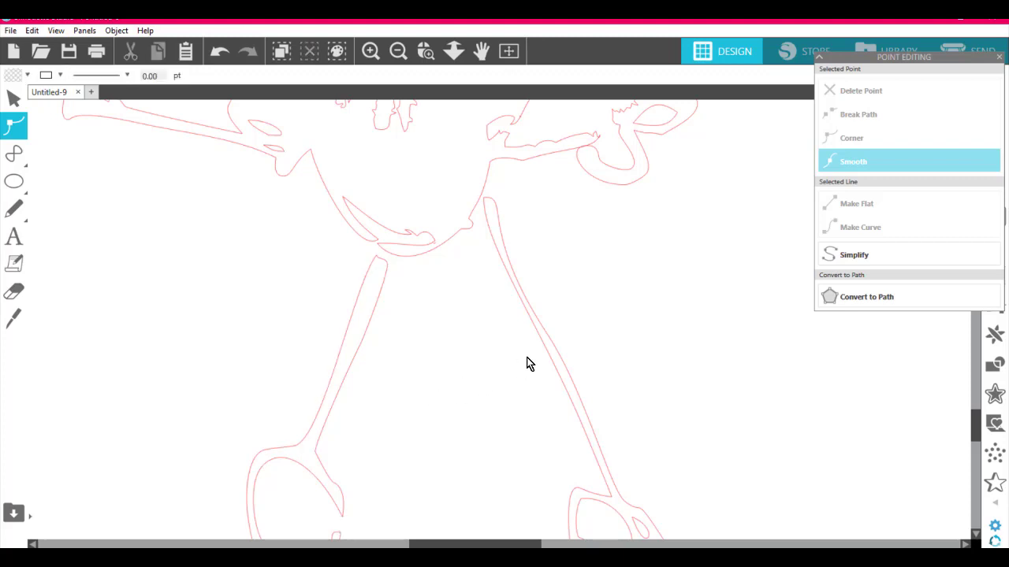
left_click(549, 337)
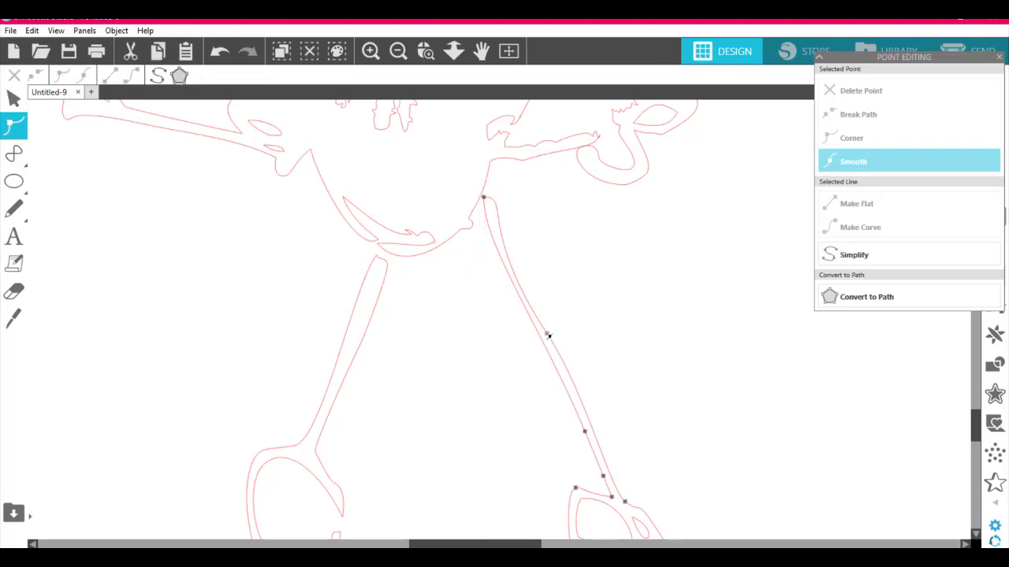
left_click(558, 330)
left_click(557, 331)
left_click(662, 446)
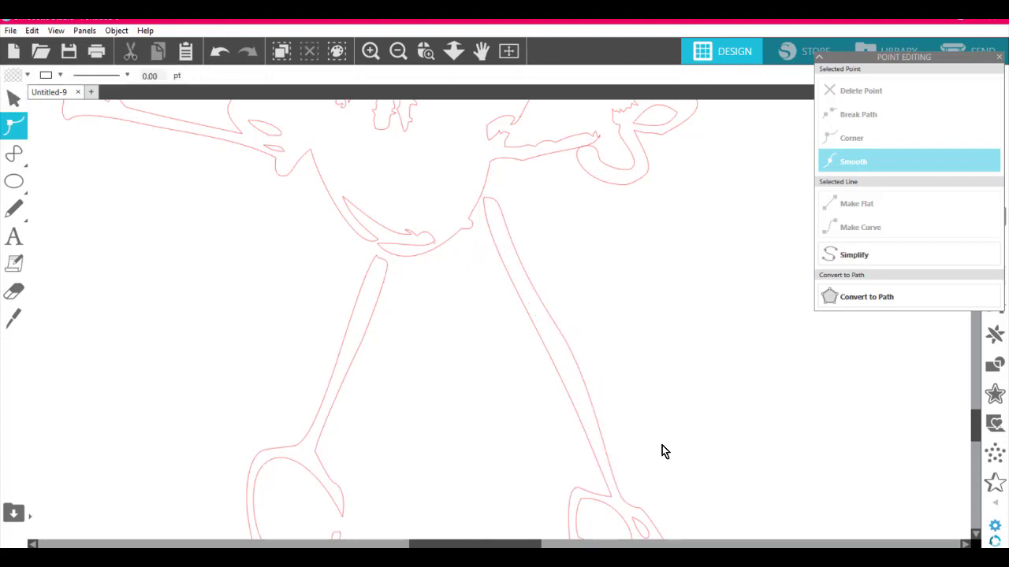
Step: Delete the two tiny specks below the right foot
scroll(704, 442, "down", 3)
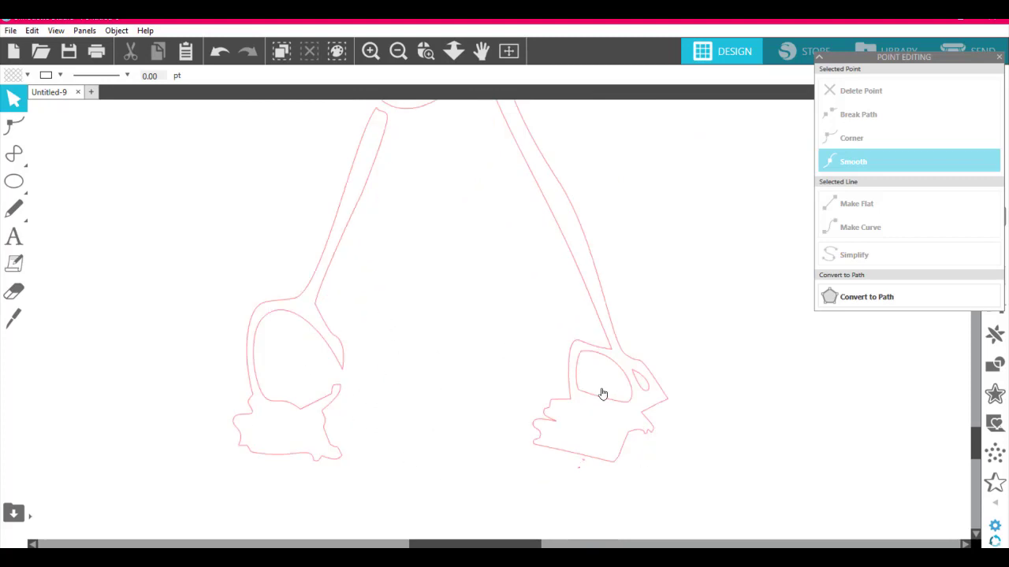
left_click(579, 469)
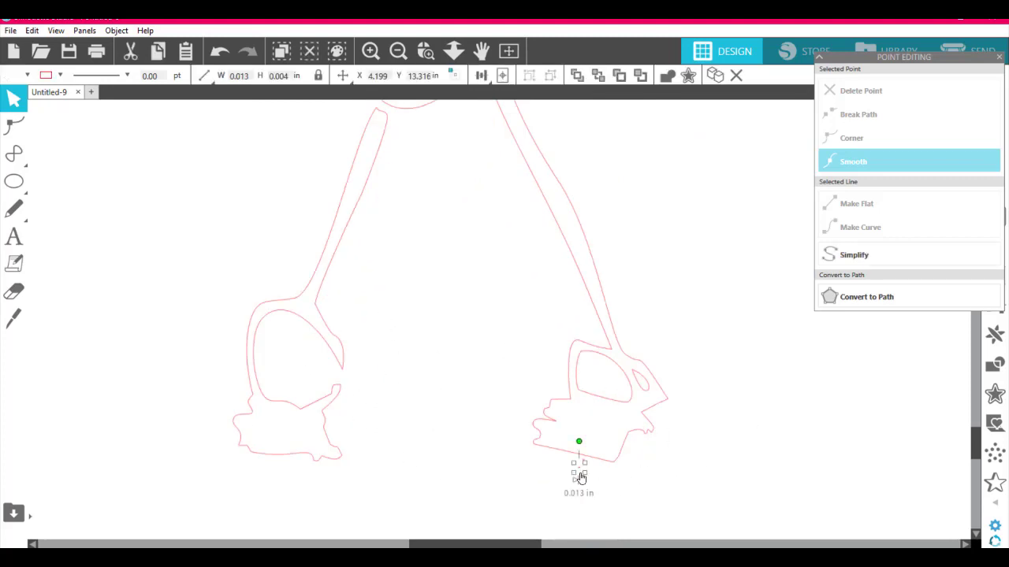
key("Delete")
left_click(584, 467)
key("Delete")
Step: Delete the tiny speck at the open end of the left arm's upper line
scroll(702, 464, "up", 1)
scroll(702, 464, "up", 5)
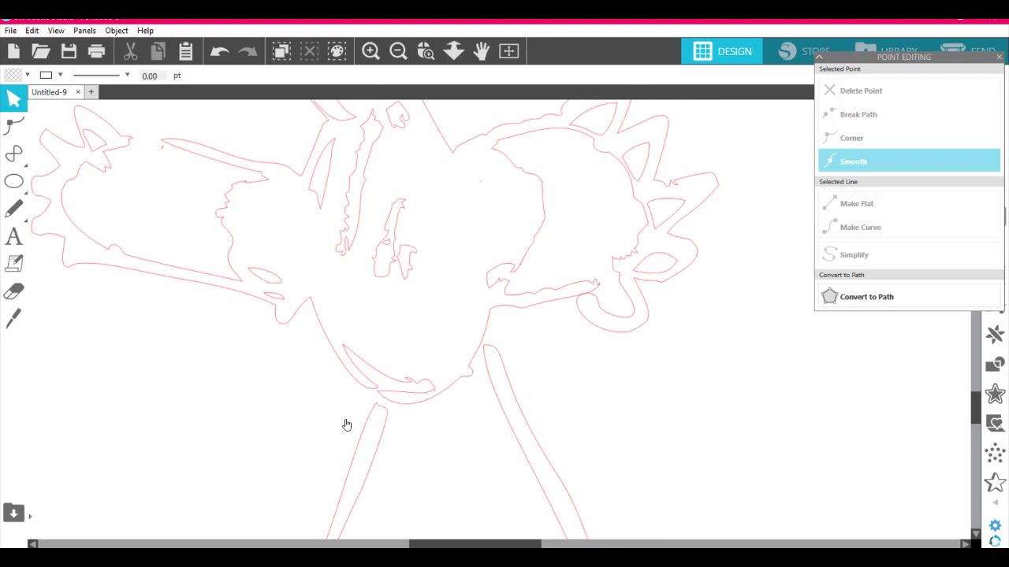
left_click(162, 149)
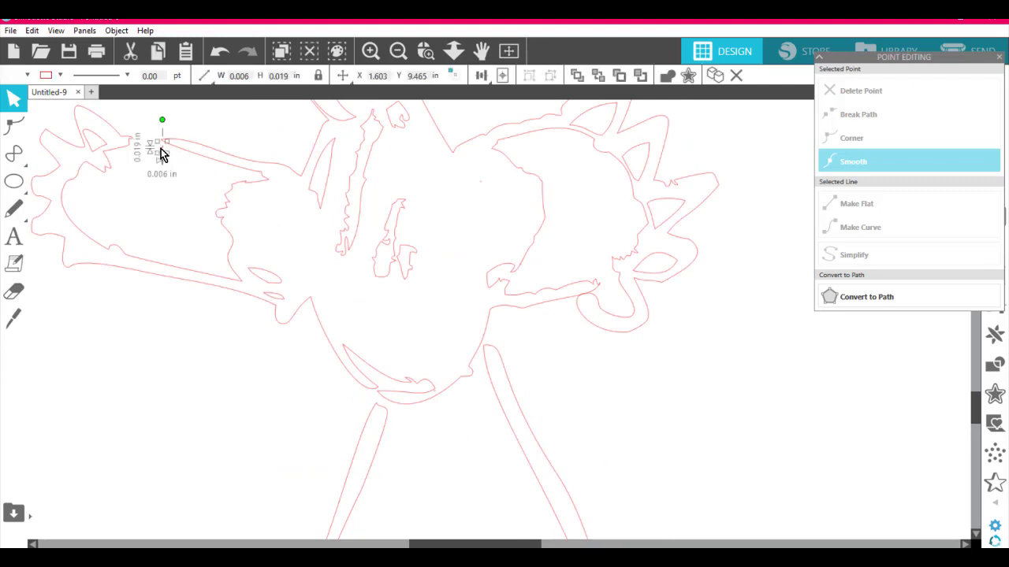
key("Delete")
Step: Delete the three tiny specks in the head: two beside its right inner edge and one above the chin spikes
scroll(604, 377, "up", 3)
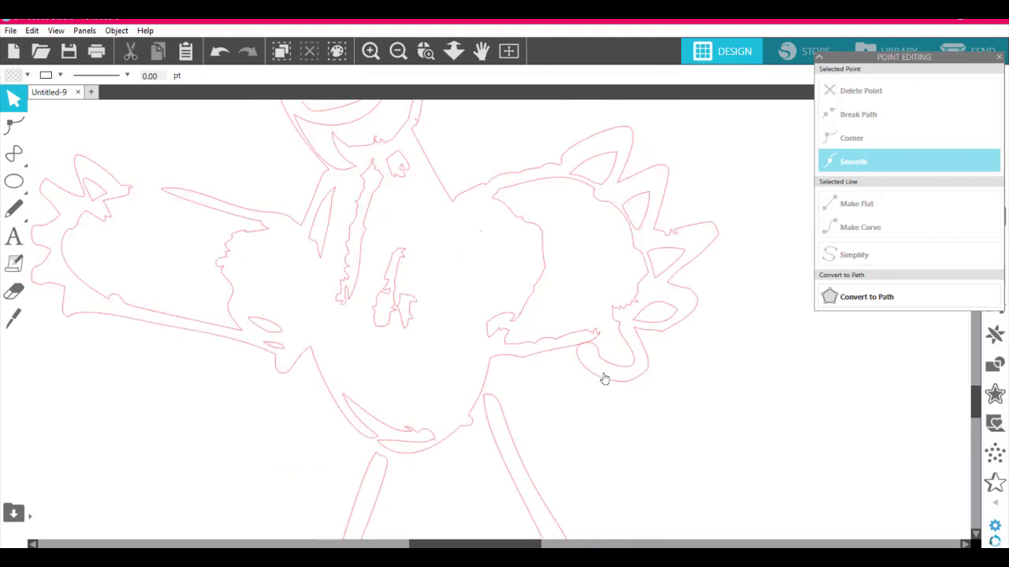
scroll(629, 346, "up", 1)
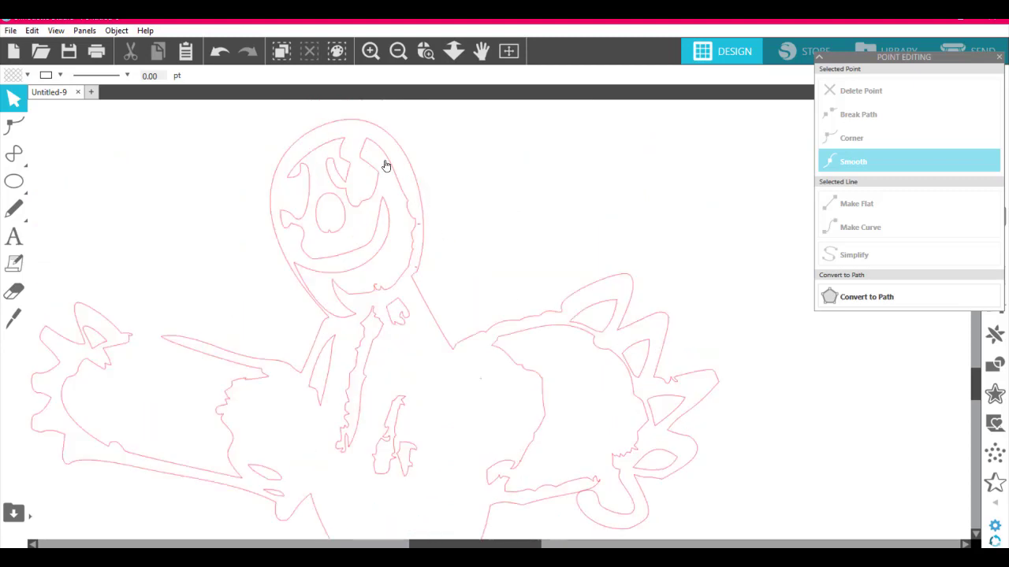
left_click(425, 52)
left_click_drag(378, 165, 452, 320)
left_click(508, 257)
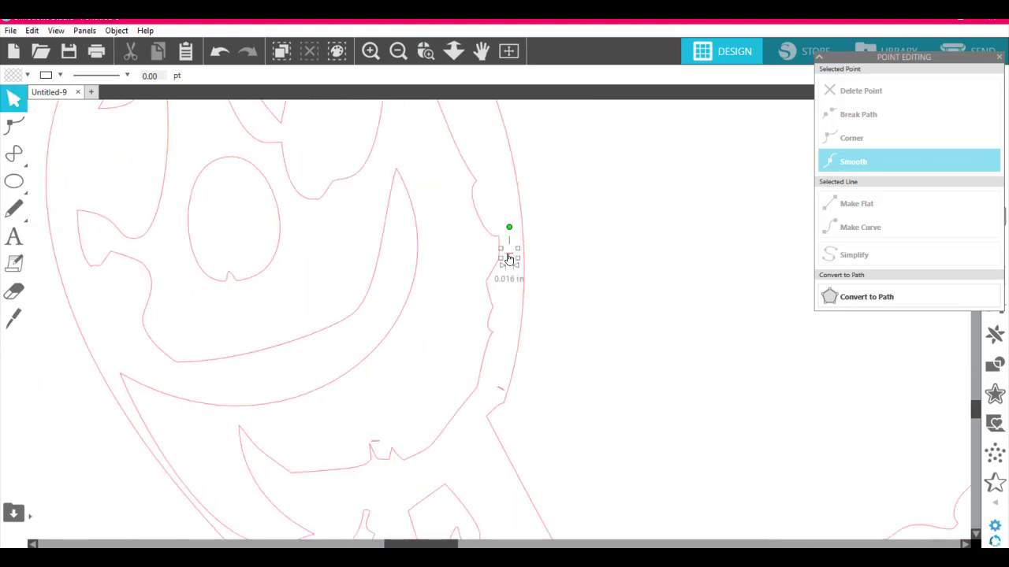
key("Delete")
left_click(503, 393)
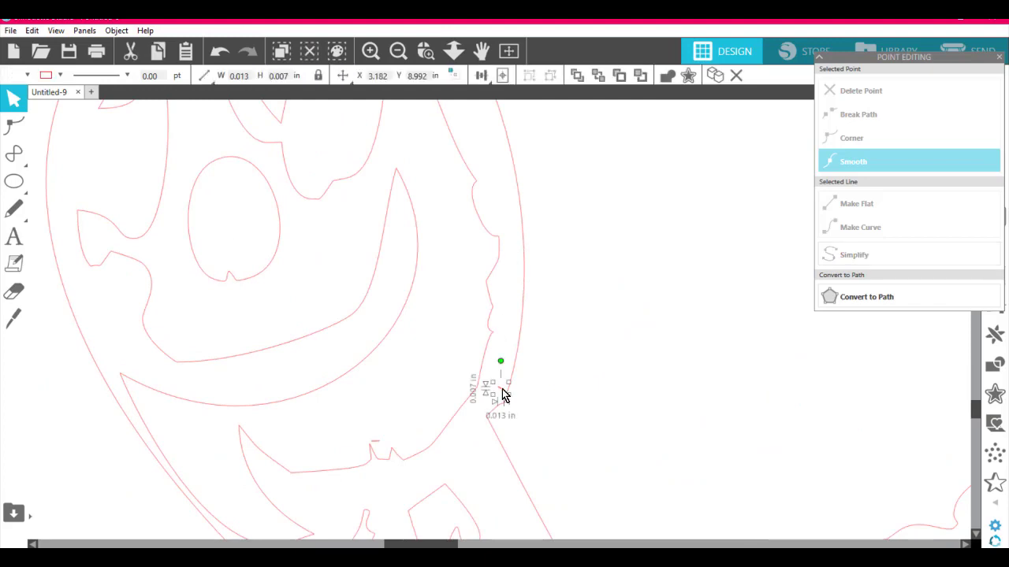
key("Delete")
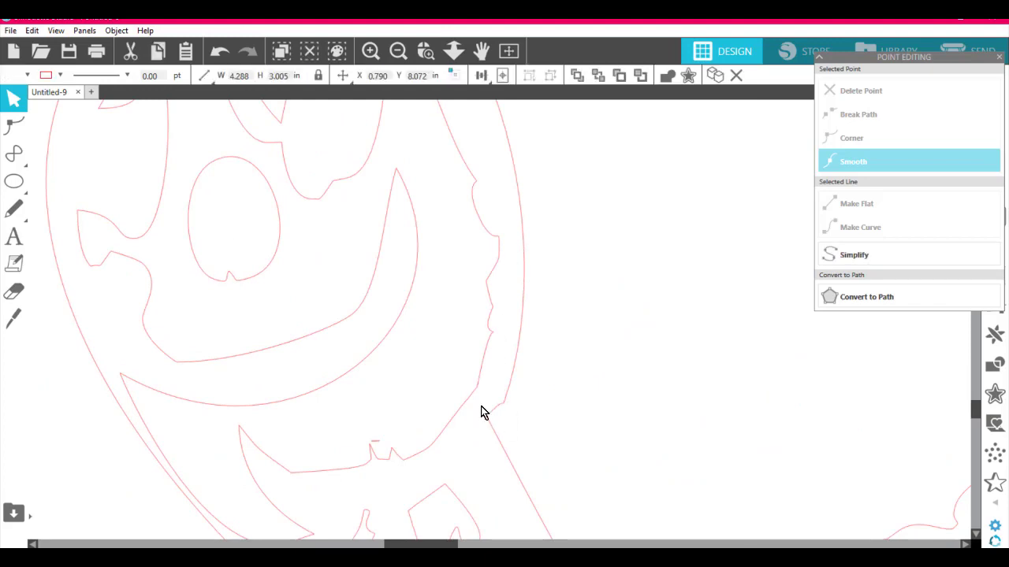
left_click(377, 446)
key("Delete")
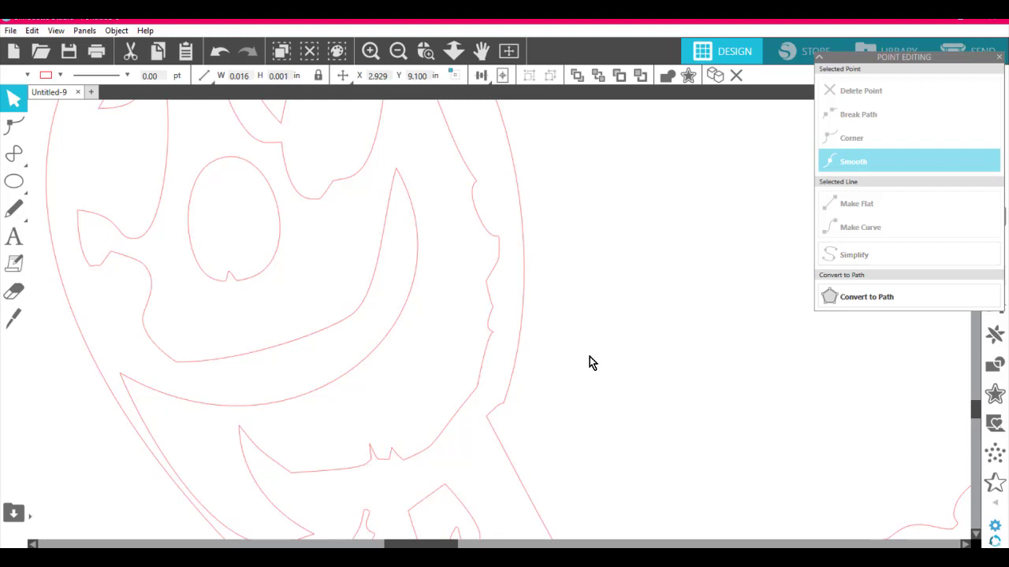
Step: Delete the tip points of the two small spikes on the chin's inner outline to flatten them
scroll(603, 376, "down", 3)
scroll(608, 379, "down", 2)
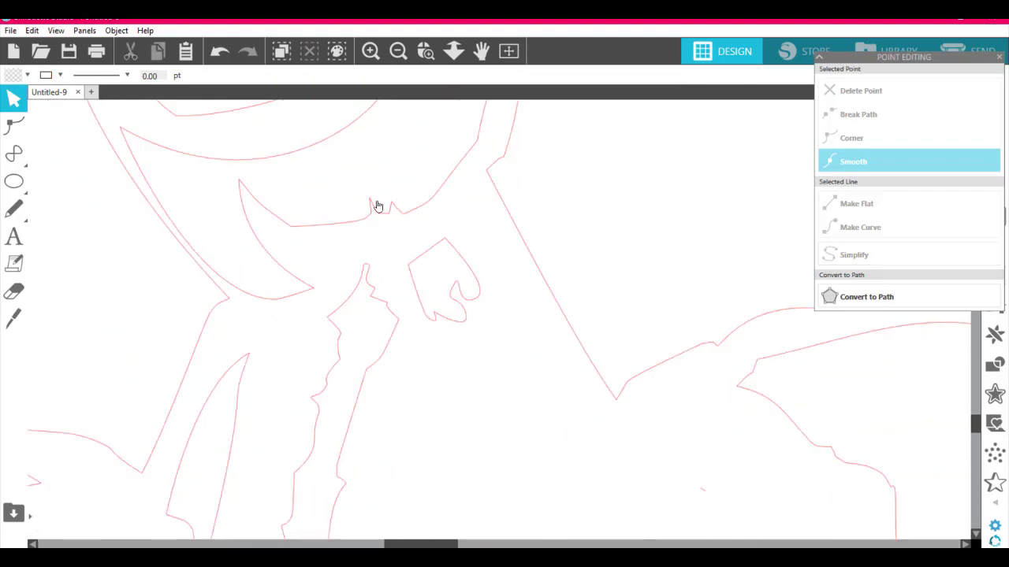
double_click(371, 206)
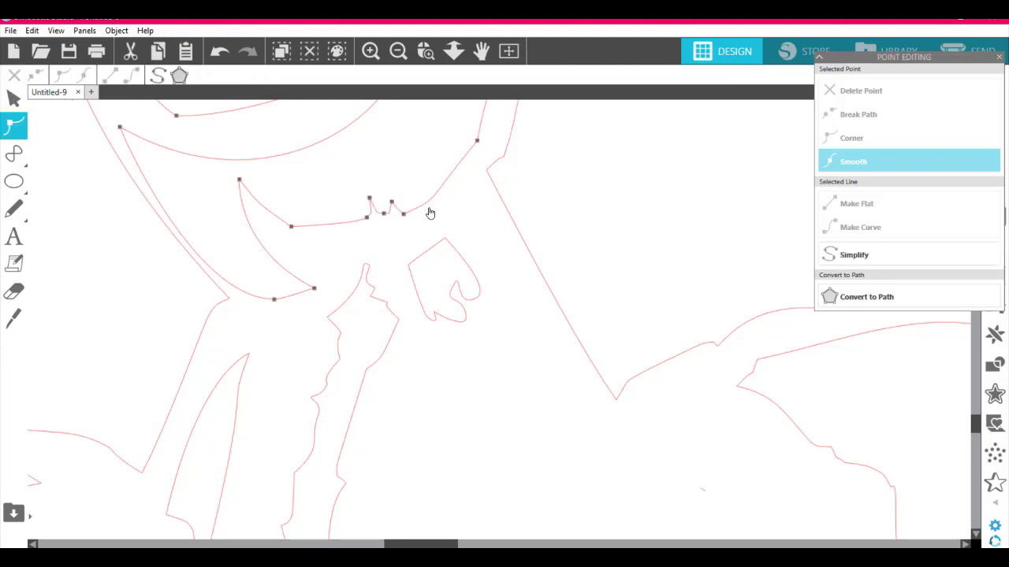
right_click(370, 200)
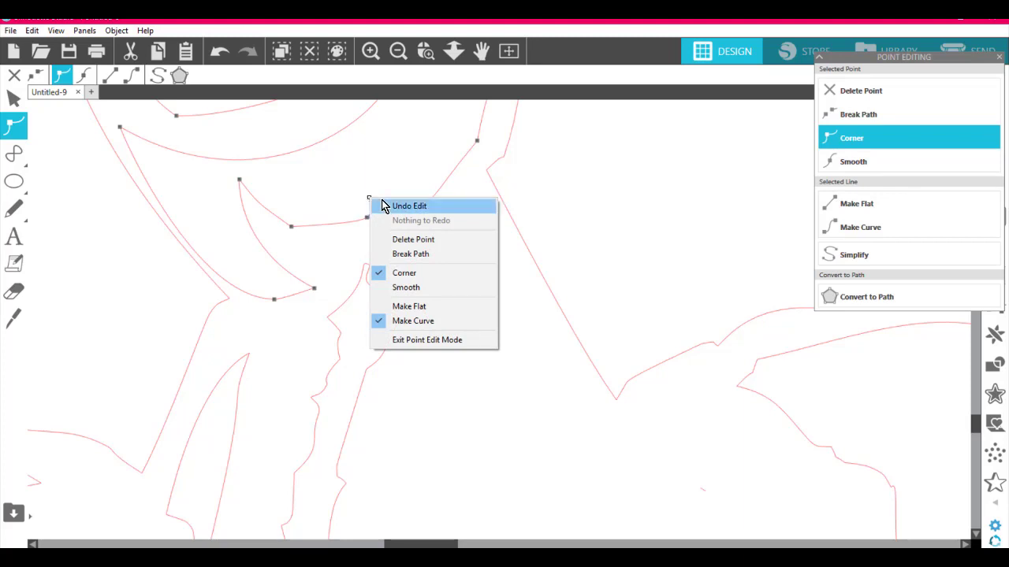
left_click(405, 240)
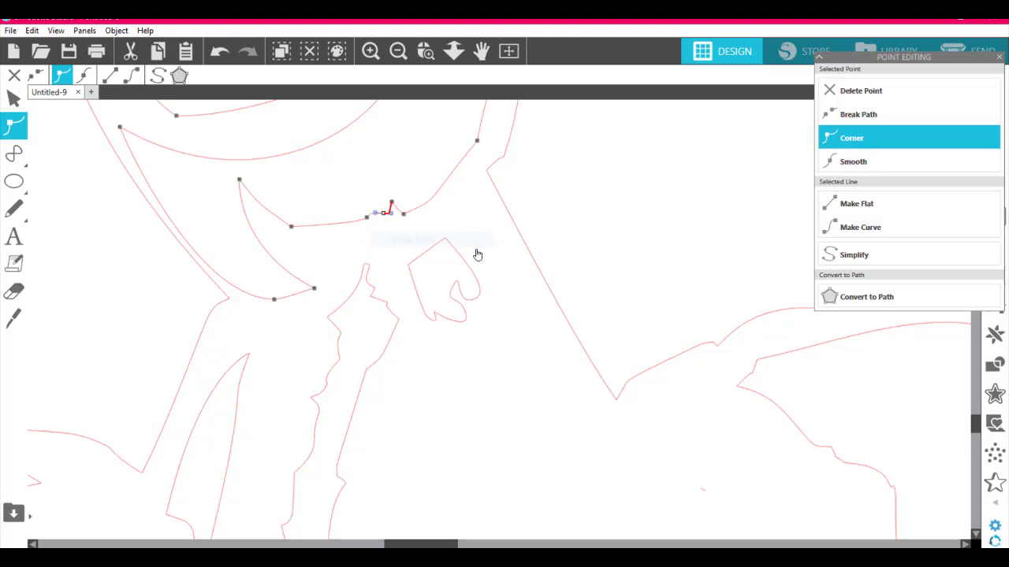
left_click(394, 206)
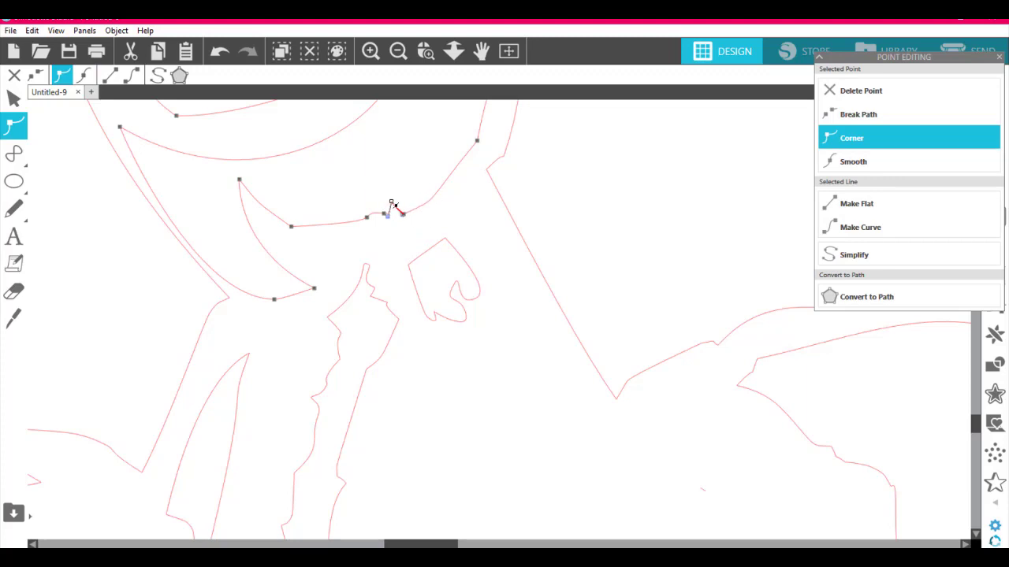
right_click(392, 203)
left_click(431, 245)
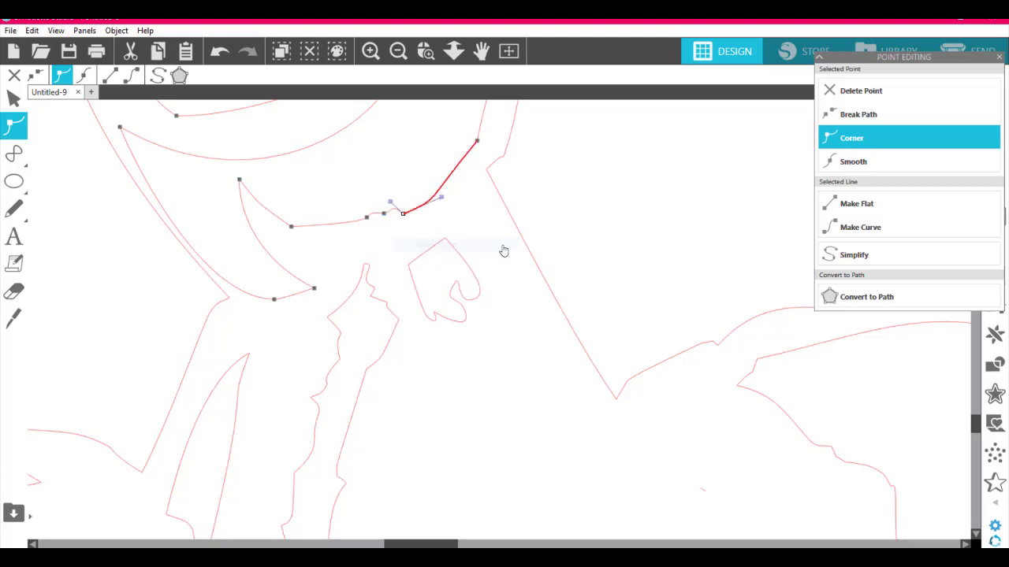
left_click(579, 206)
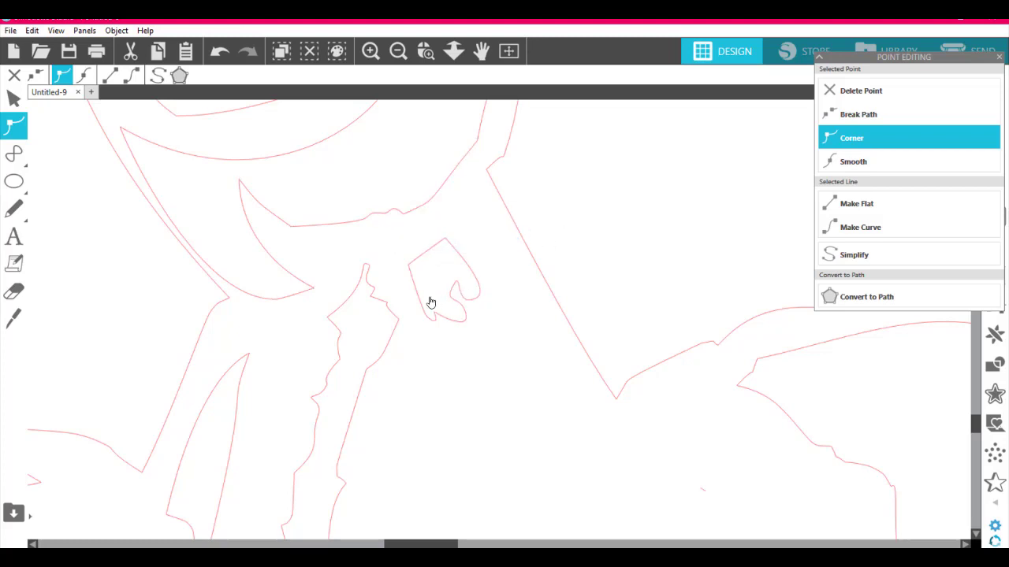
left_click(478, 315)
Step: Try to select the tiny speck just below the crescent's right tip near the body's lower edge
scroll(478, 315, "up", 10)
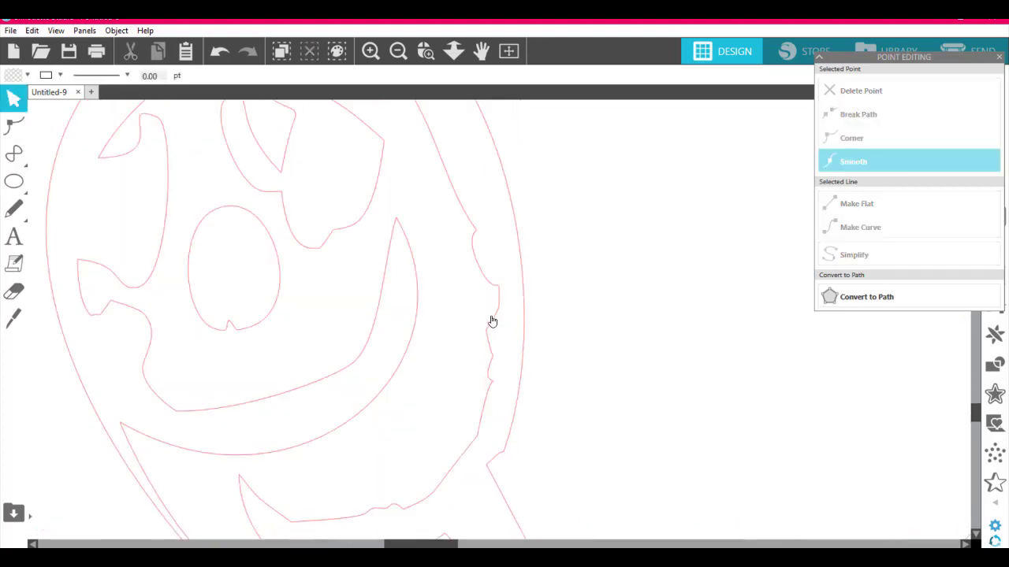
scroll(492, 322, "down", 10)
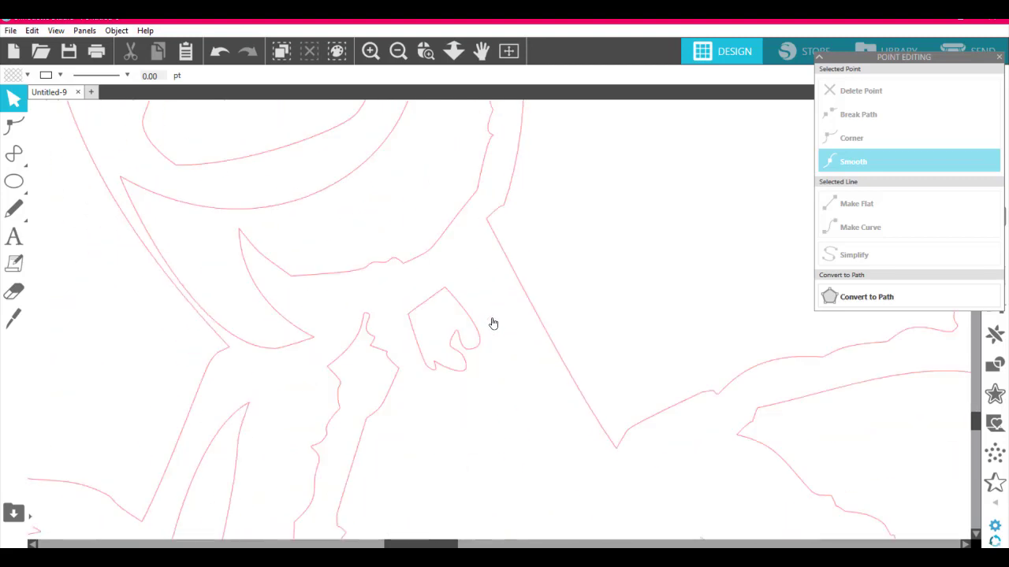
scroll(494, 328, "down", 8)
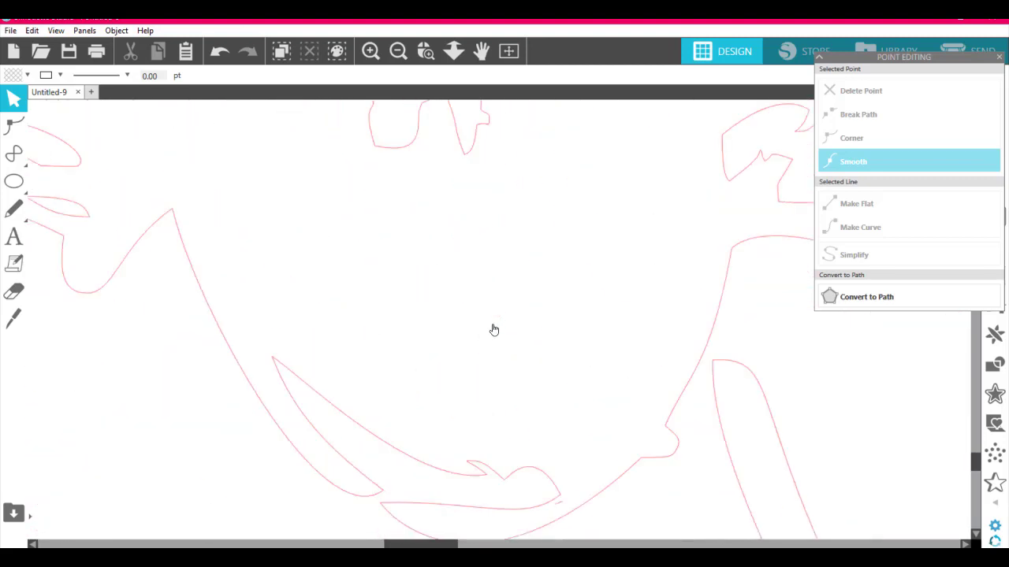
left_click(557, 409)
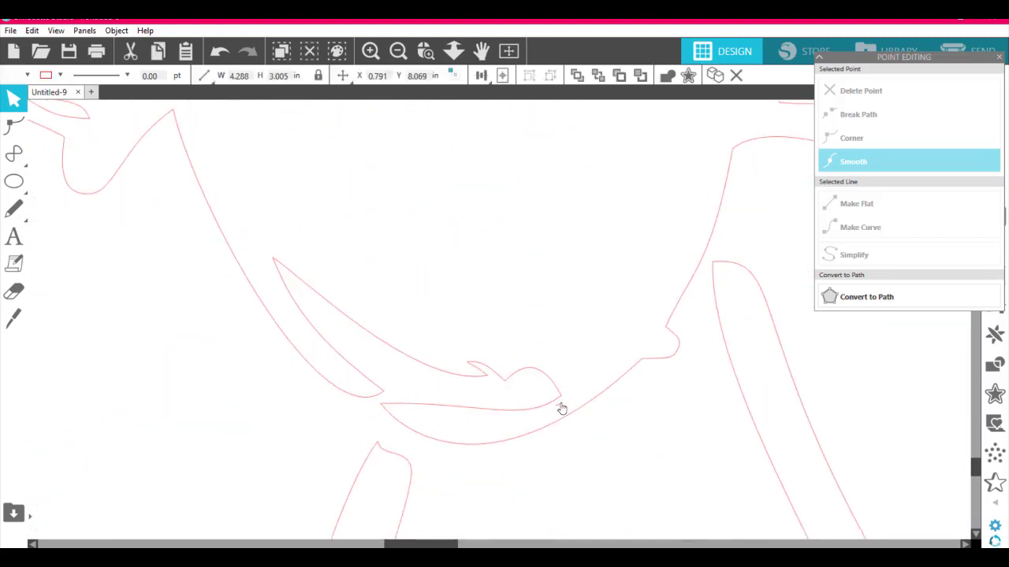
double_click(560, 407)
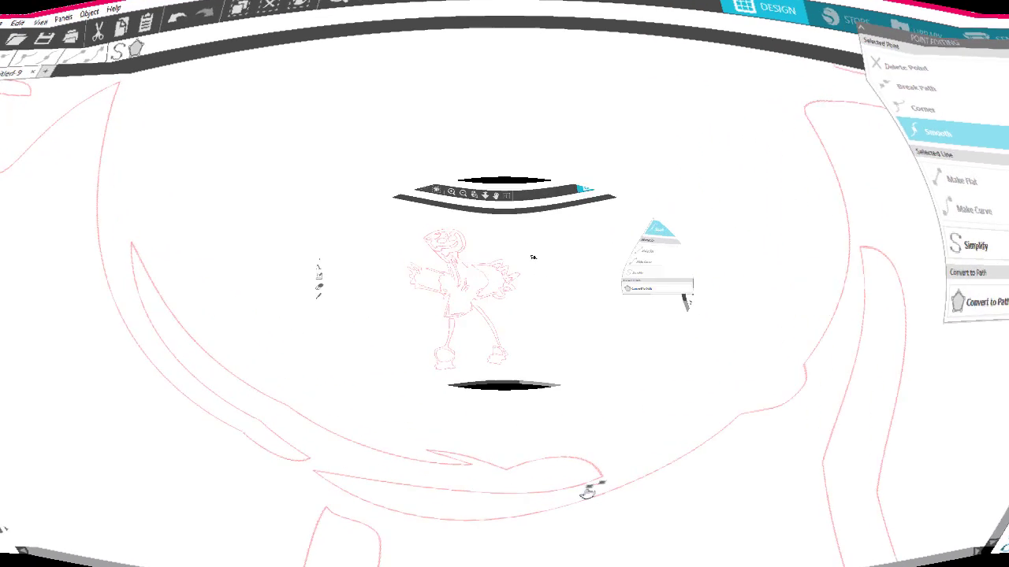
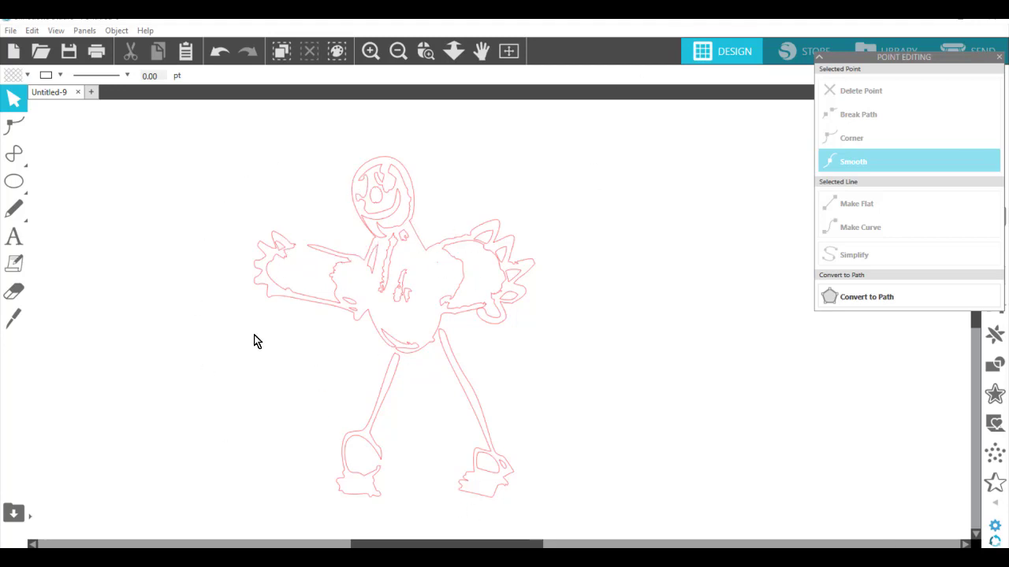
Step: Select the whole figure to reveal leftover stray shapes, and delete the tiny speck in the upper body near the right shoulder
left_click_drag(207, 106, 455, 367)
scroll(660, 487, "down", 2)
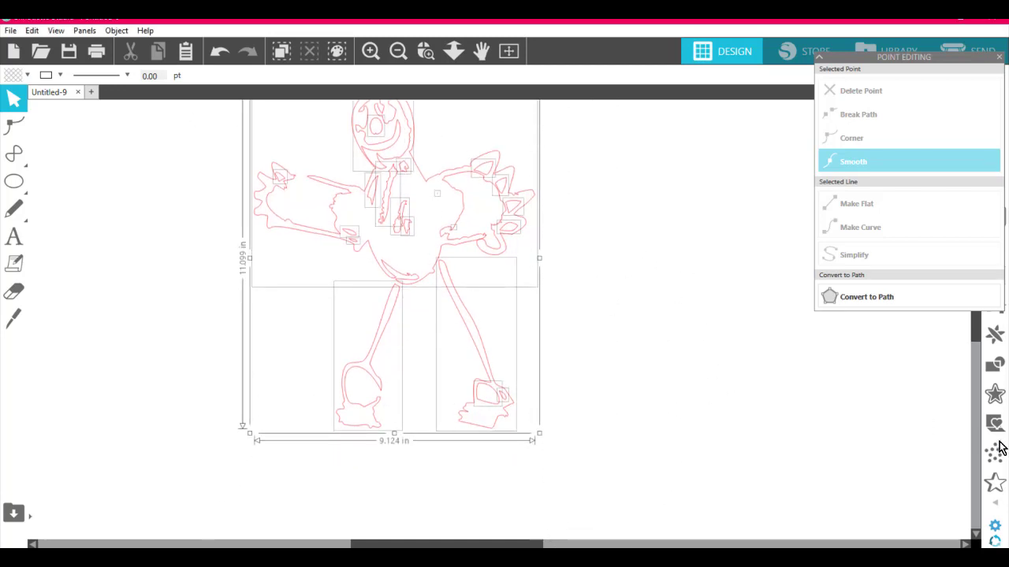
left_click_drag(976, 331, 978, 322)
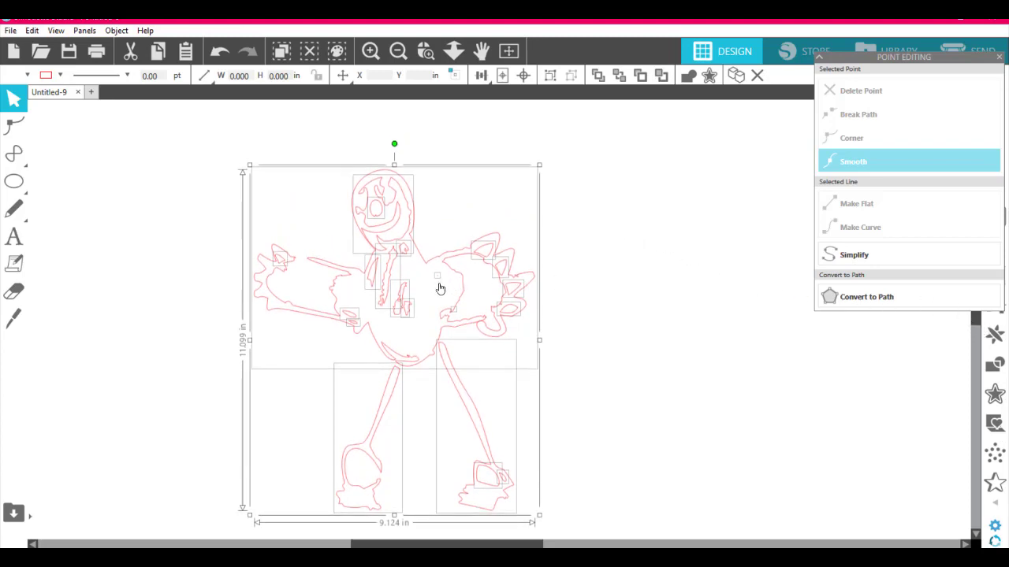
left_click(419, 57)
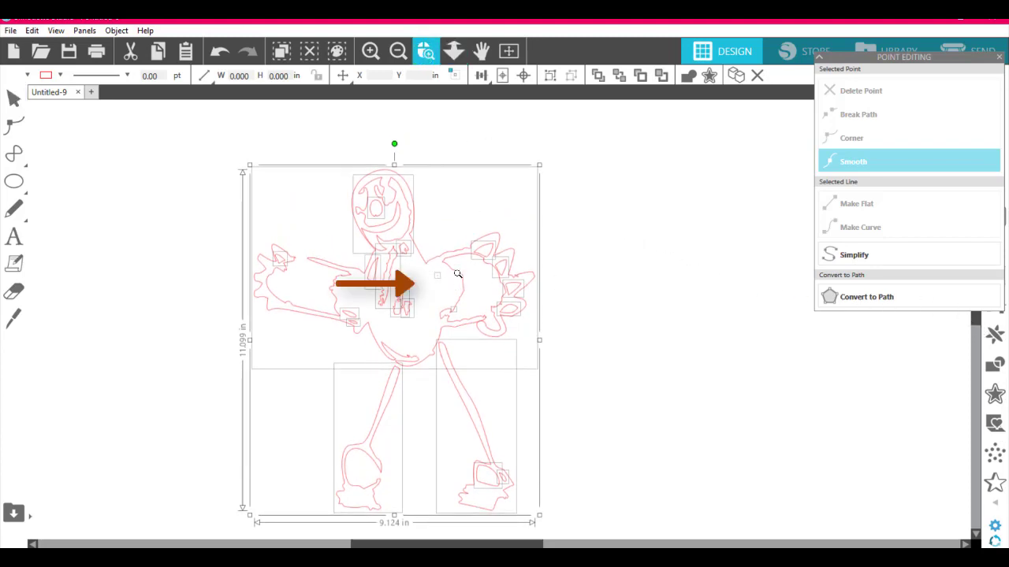
left_click_drag(408, 248, 513, 332)
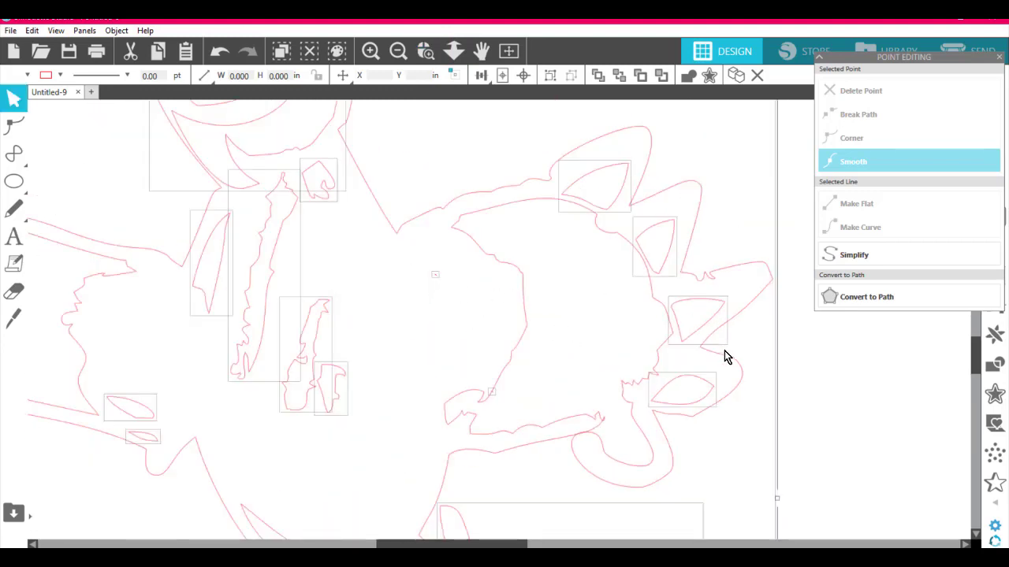
left_click(805, 378)
left_click(438, 281)
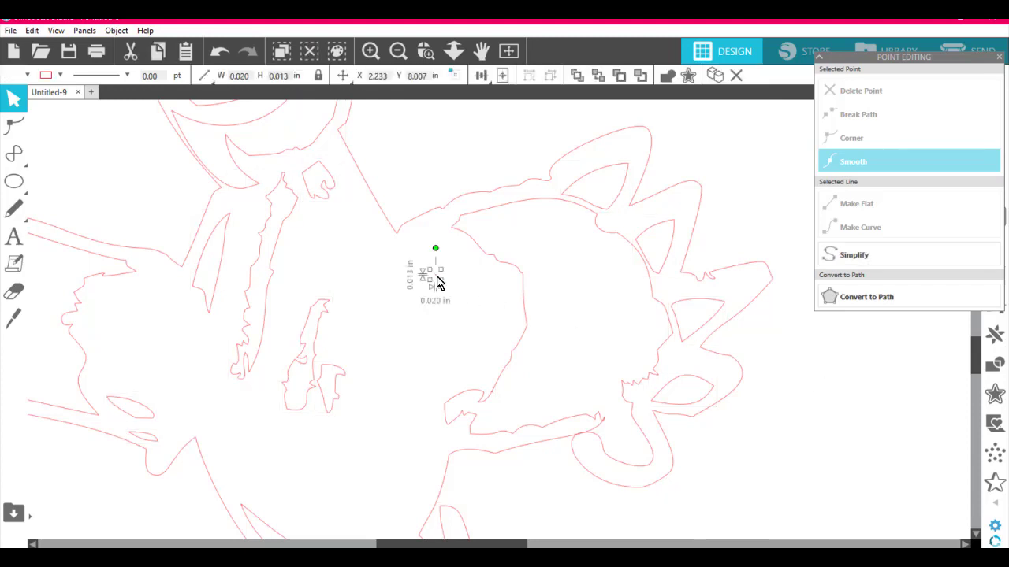
key("Delete")
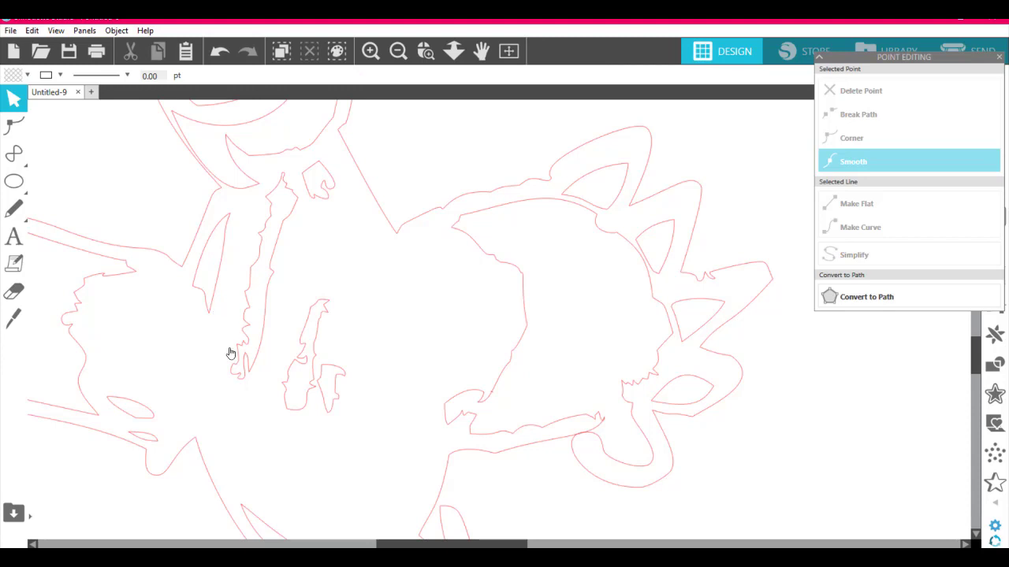
Step: Delete the two small leaf-shaped pieces where the left arm's lower edge meets the body
scroll(377, 262, "down", 3)
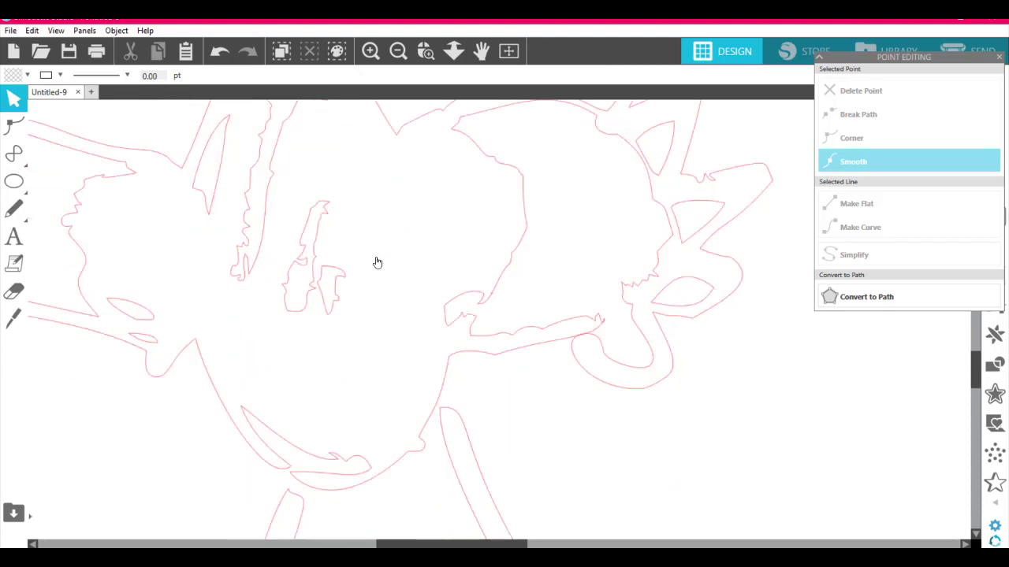
left_click(142, 338)
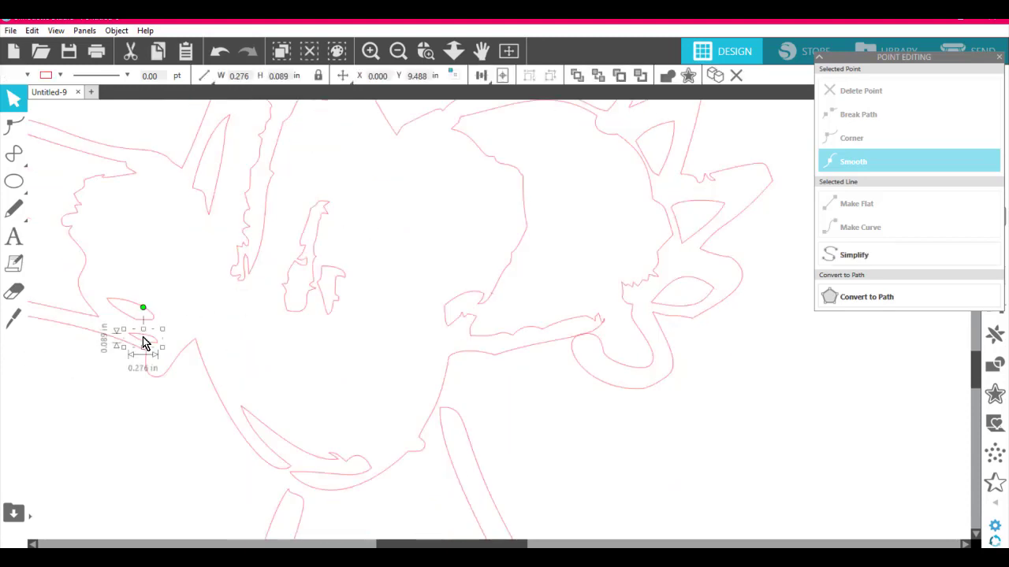
key("Delete")
left_click(147, 319)
key("Delete")
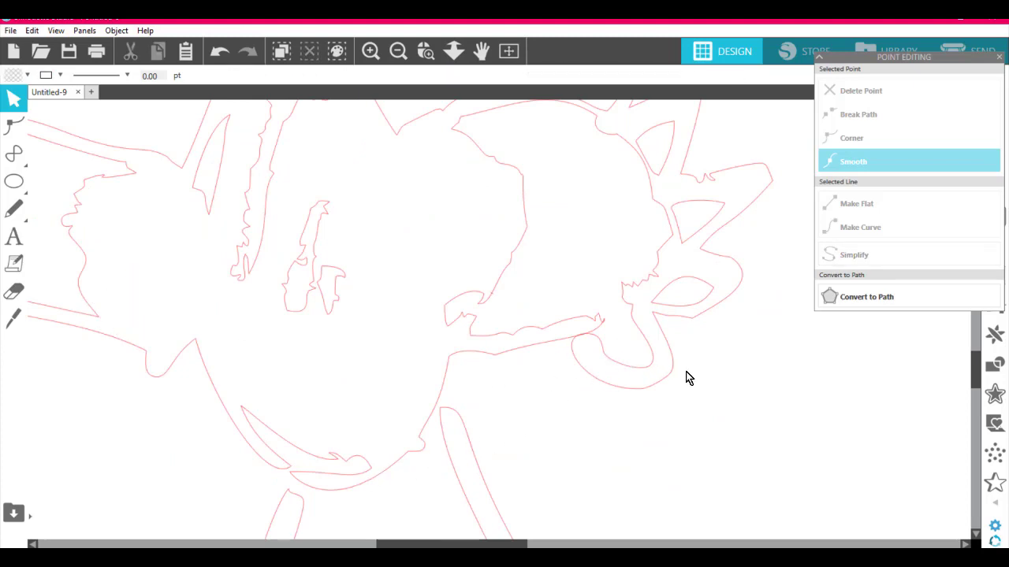
Step: Delete the curled end point where the arm's lower outline overlaps the curled thumb of the hand
left_click(425, 52)
left_click_drag(642, 381, 643, 382)
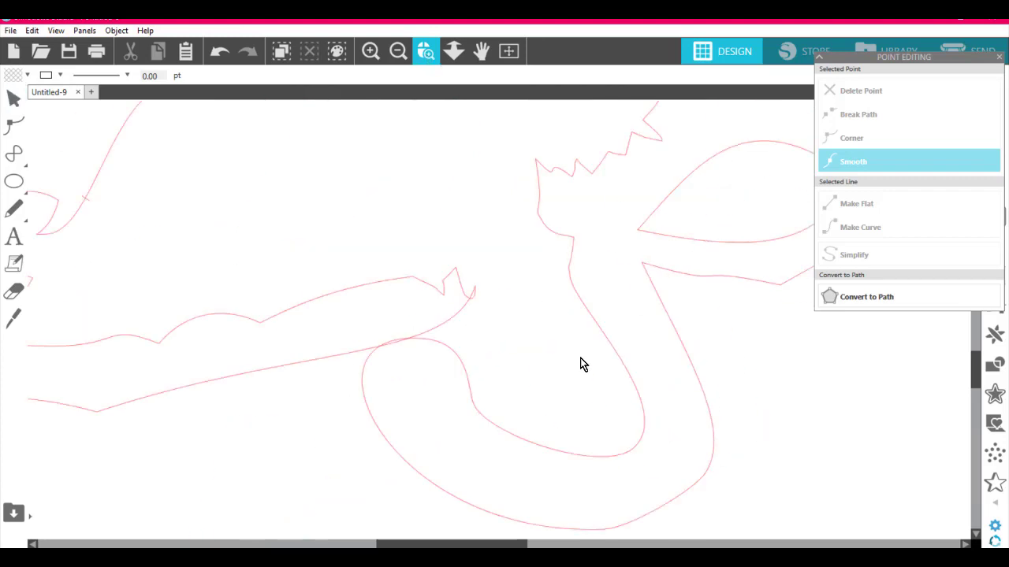
double_click(475, 295)
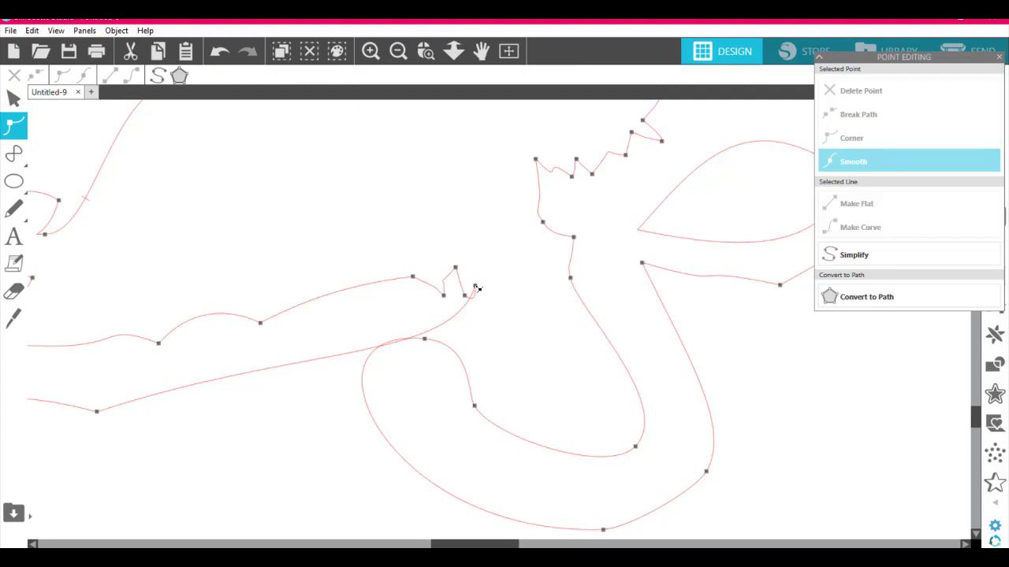
left_click(476, 287)
right_click(476, 287)
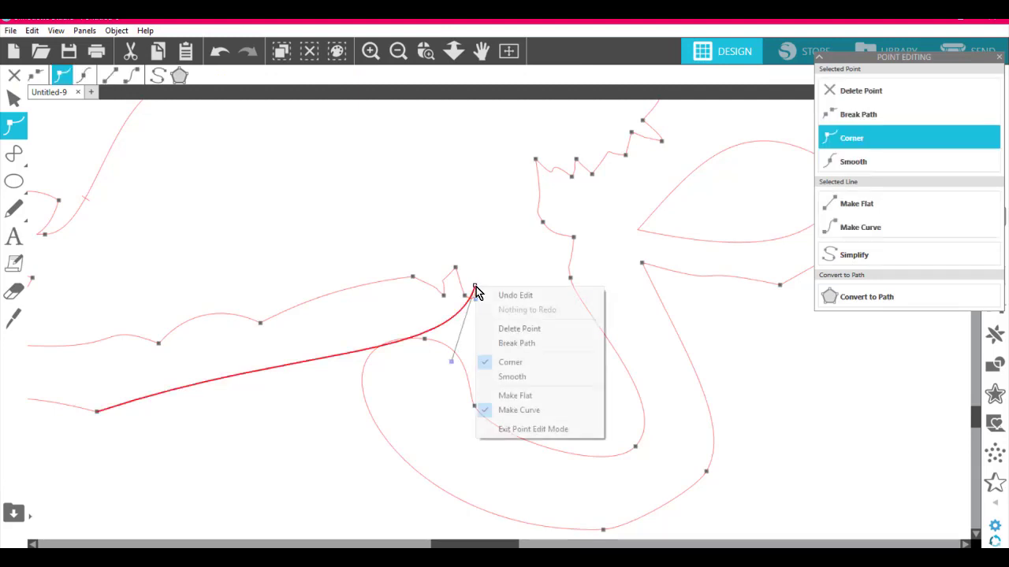
left_click(528, 330)
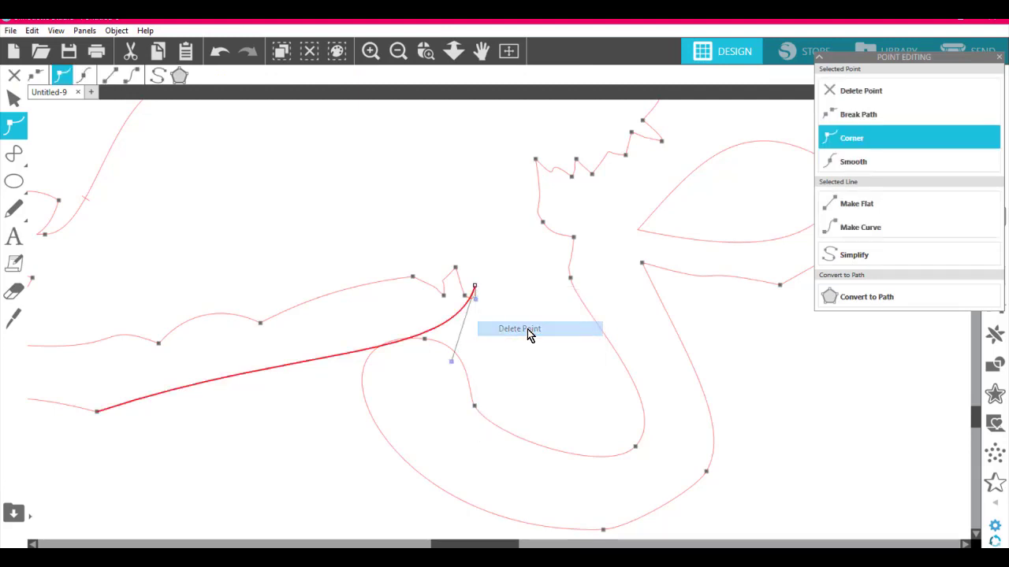
left_click(495, 330)
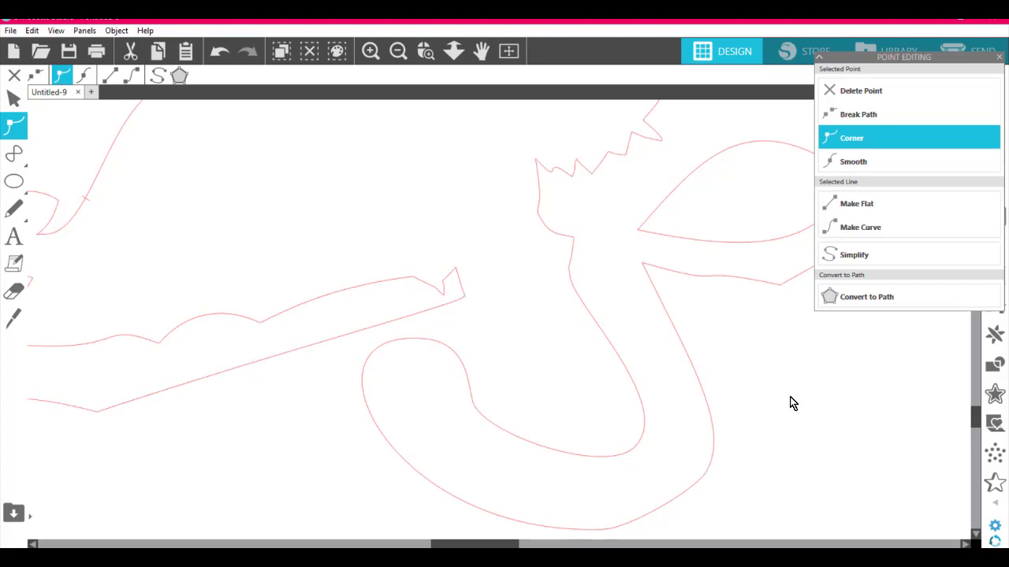
Step: Delete the two tip points of the outward spike on the hand's jagged inner outline beside the leaf-shaped finger opening
scroll(790, 397, "up", 4)
scroll(791, 396, "up", 1)
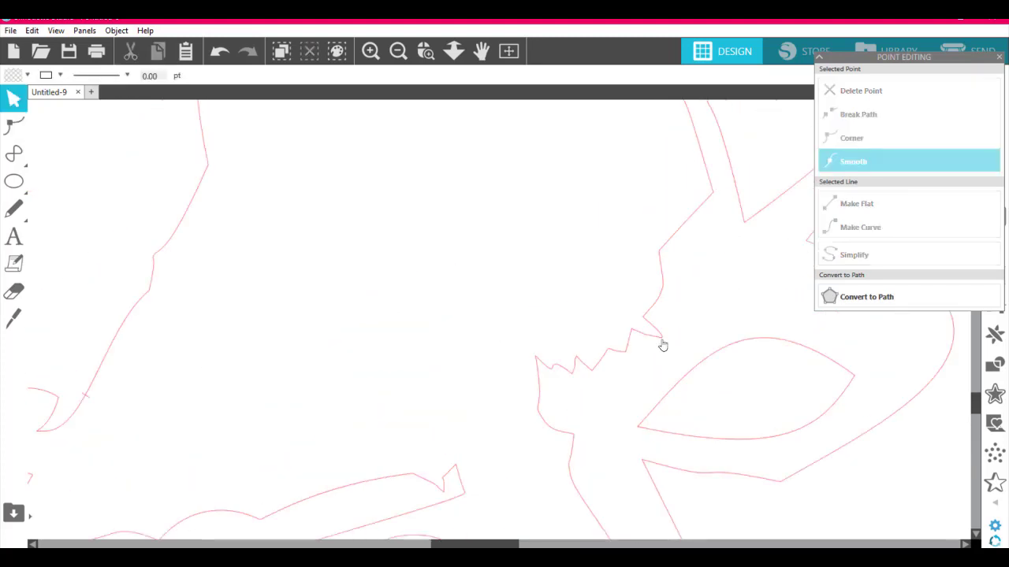
left_click(662, 340)
double_click(662, 340)
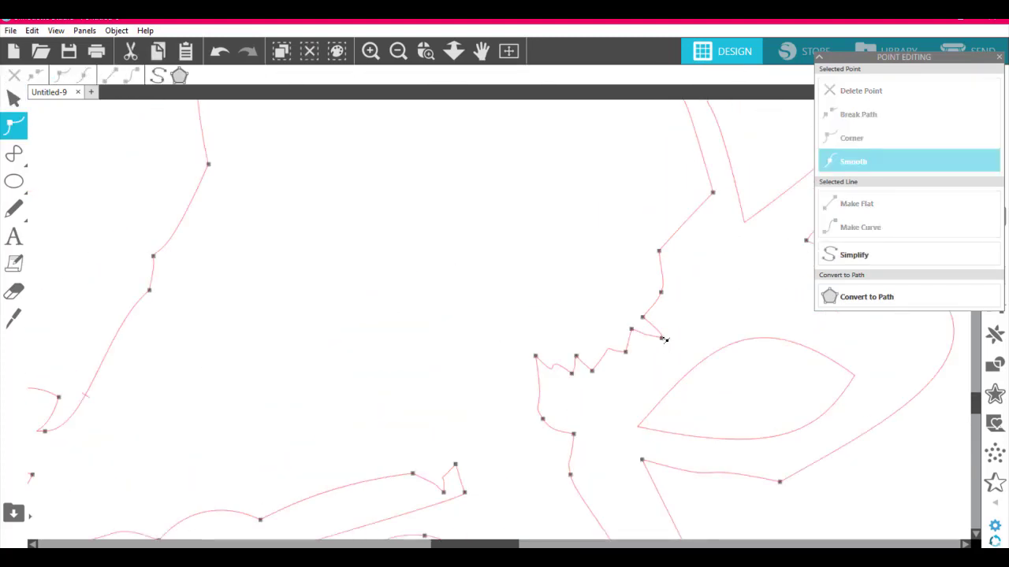
right_click(662, 338)
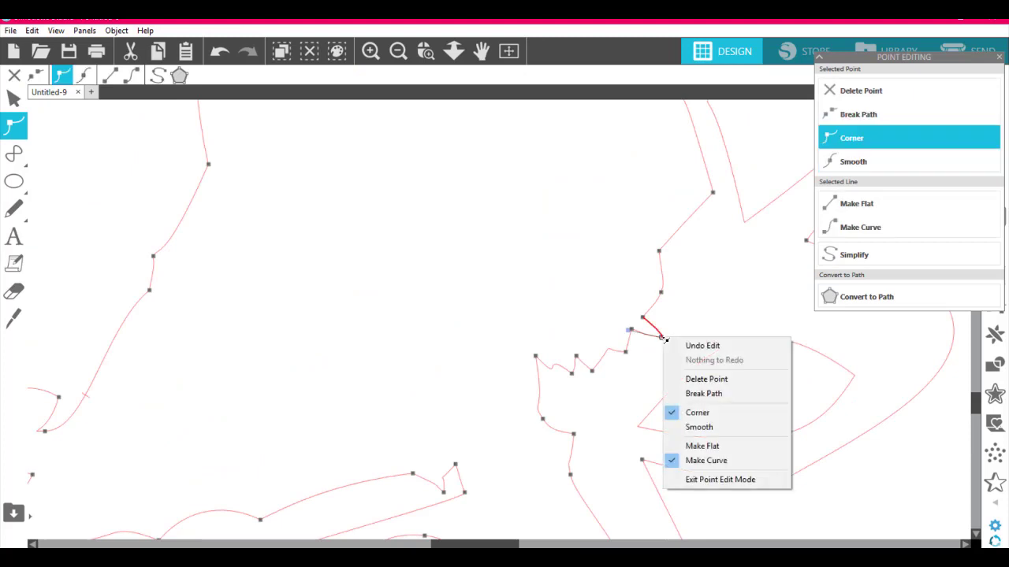
left_click(715, 380)
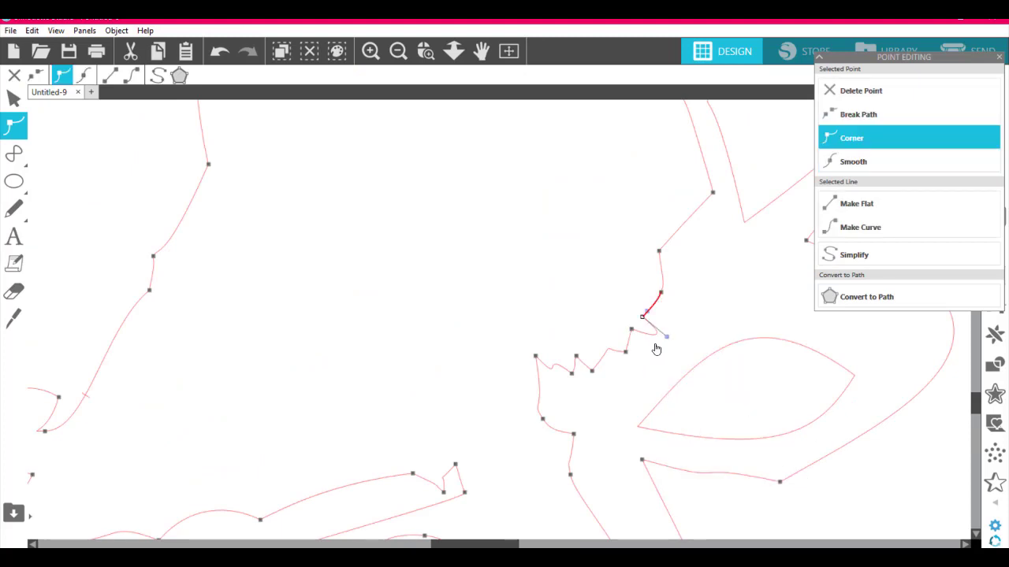
left_click(609, 304)
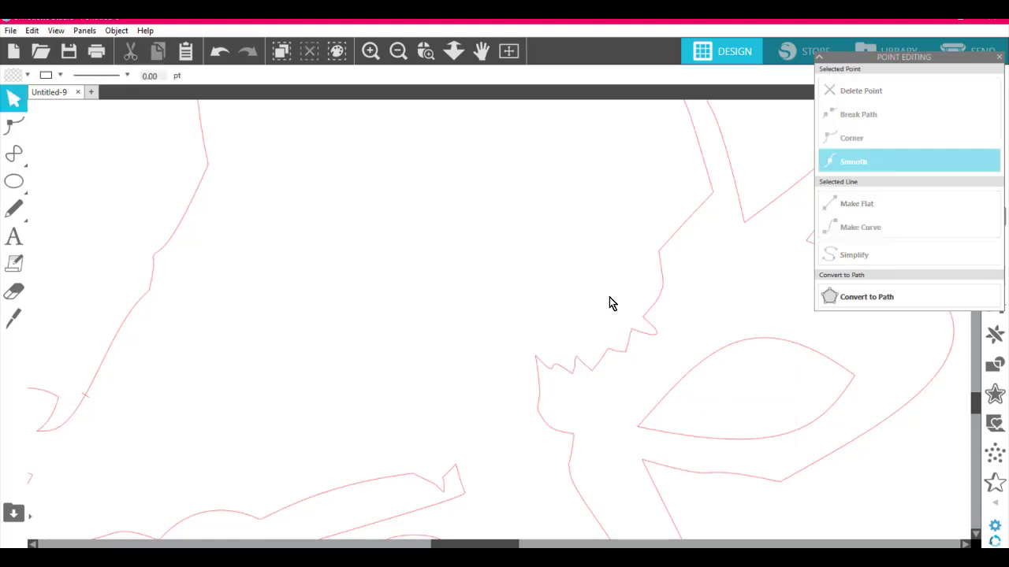
double_click(657, 333)
left_click(656, 333)
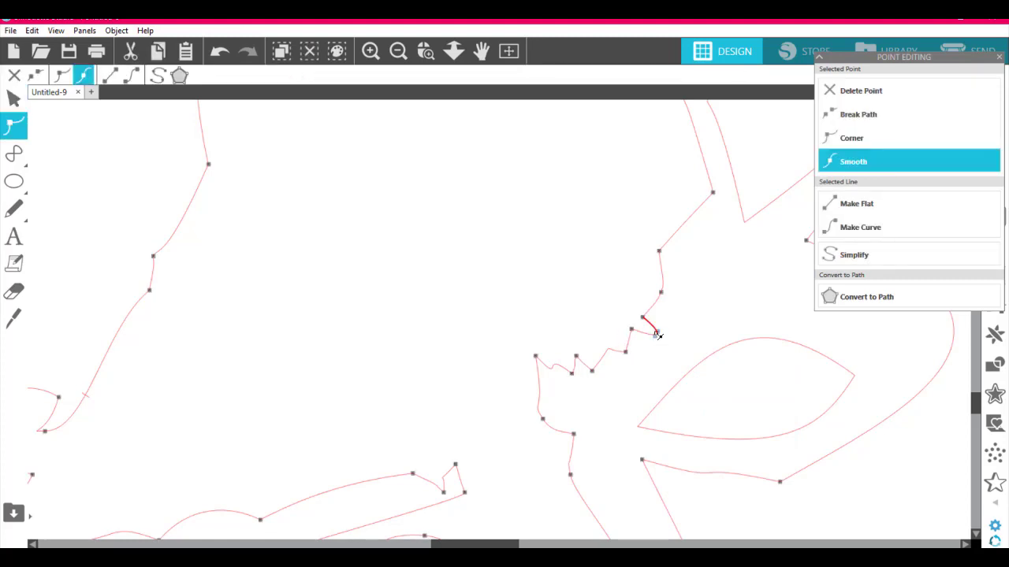
right_click(658, 335)
left_click(695, 379)
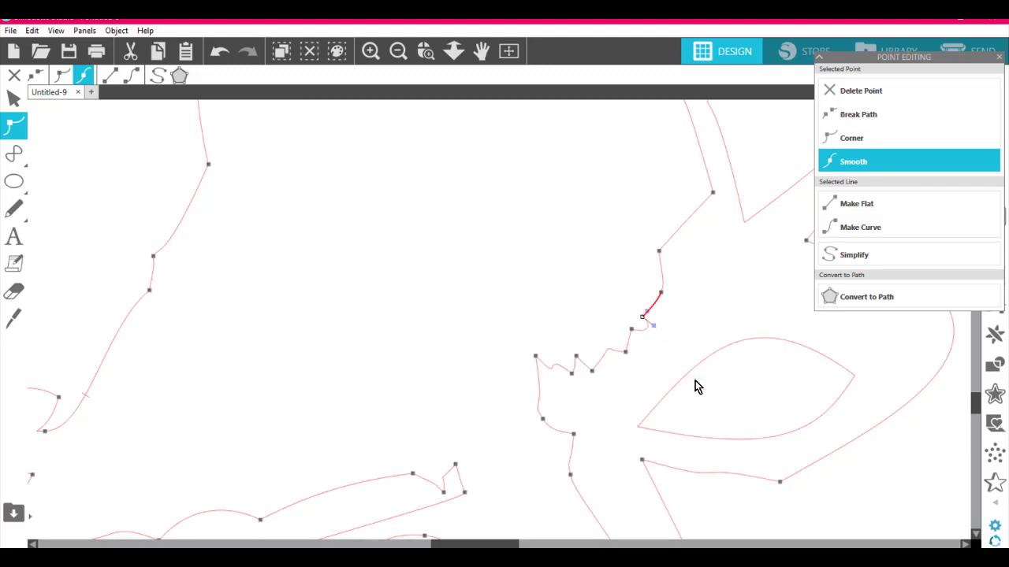
left_click(605, 296)
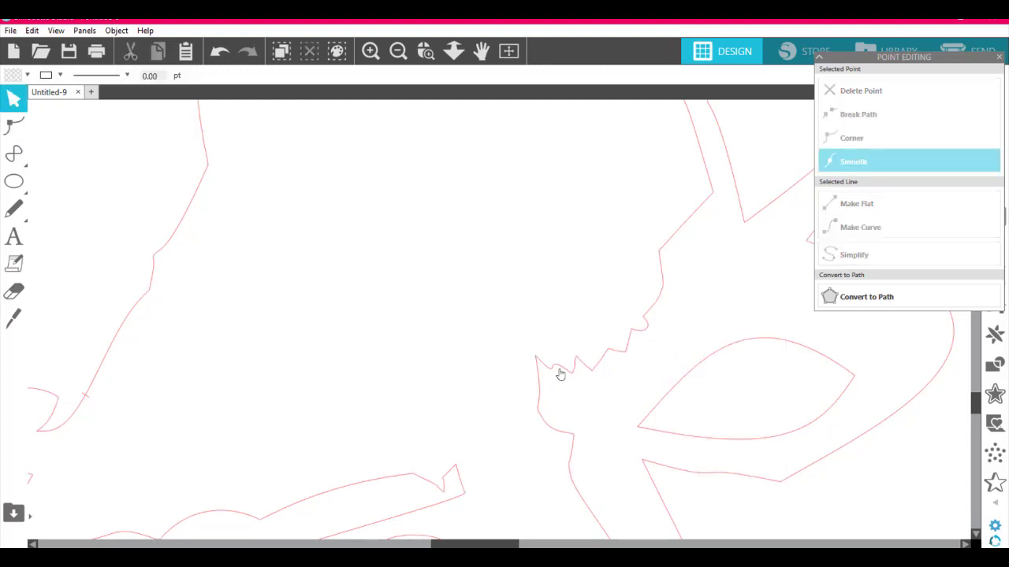
Step: Delete the tiny speck crossing the arm's inner outline near the body
left_click(88, 399)
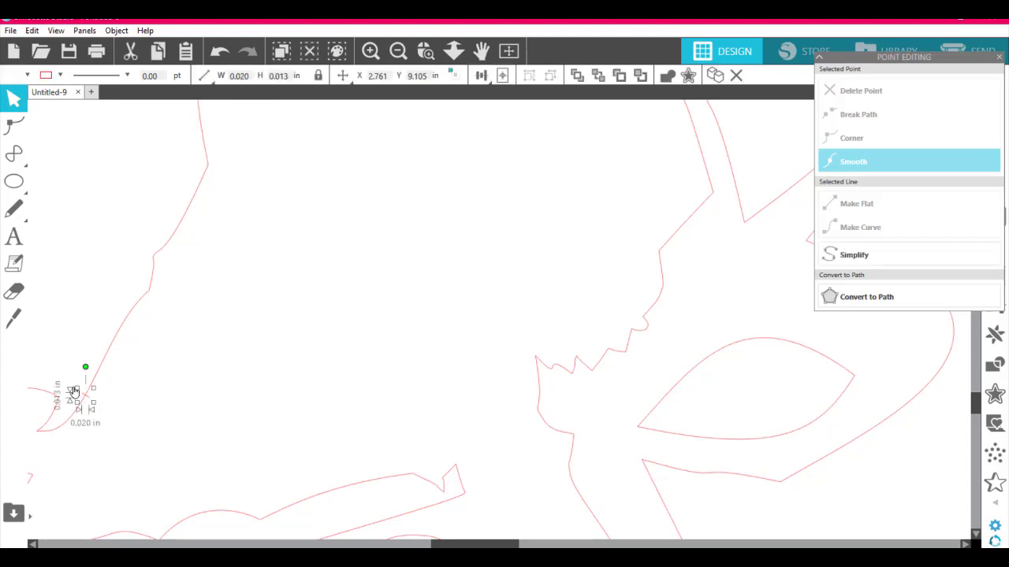
left_click(189, 416)
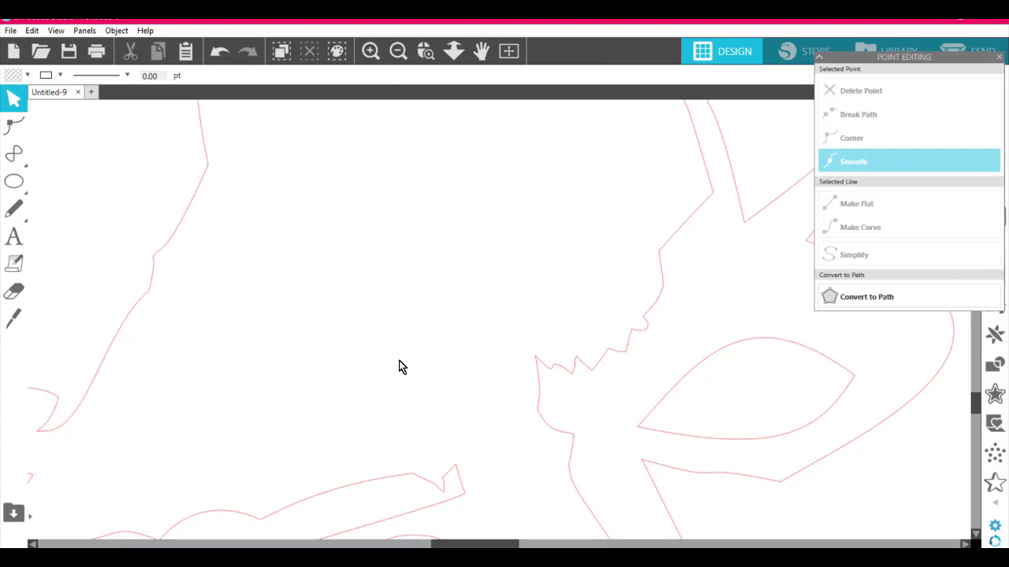
Step: Examine the outlines of the arm, fingers, body, legs and feet up close for stray specks and rough spots
scroll(399, 366, "up", 10)
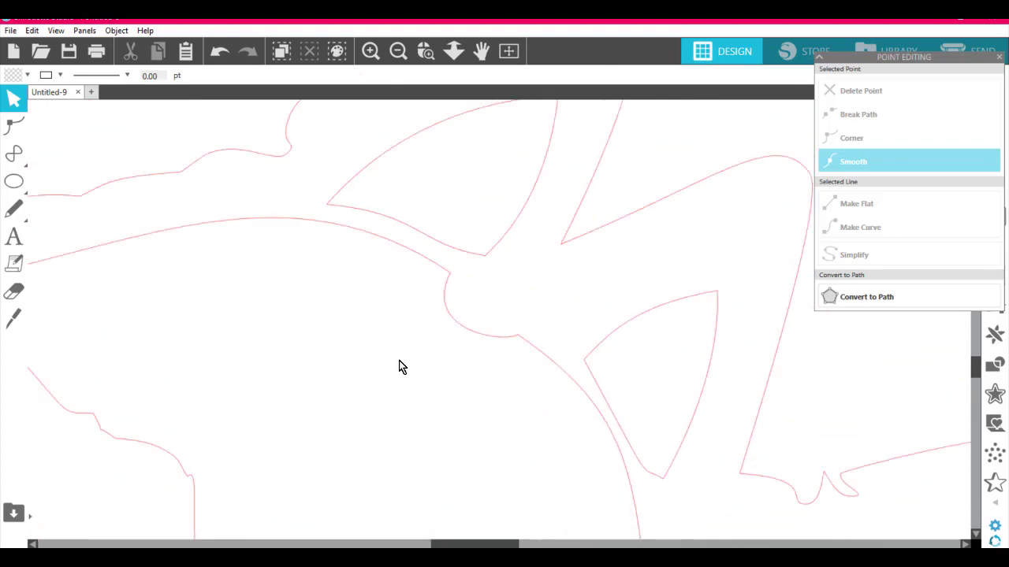
scroll(399, 367, "up", 5)
scroll(398, 367, "down", 5)
scroll(692, 388, "down", 5)
left_click_drag(494, 545, 572, 543)
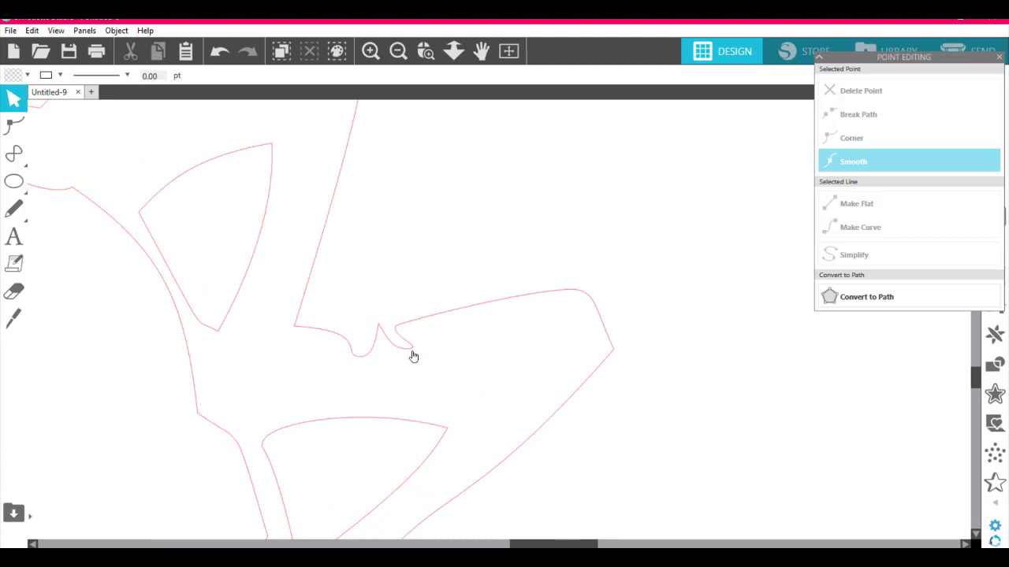
scroll(596, 433, "down", 10)
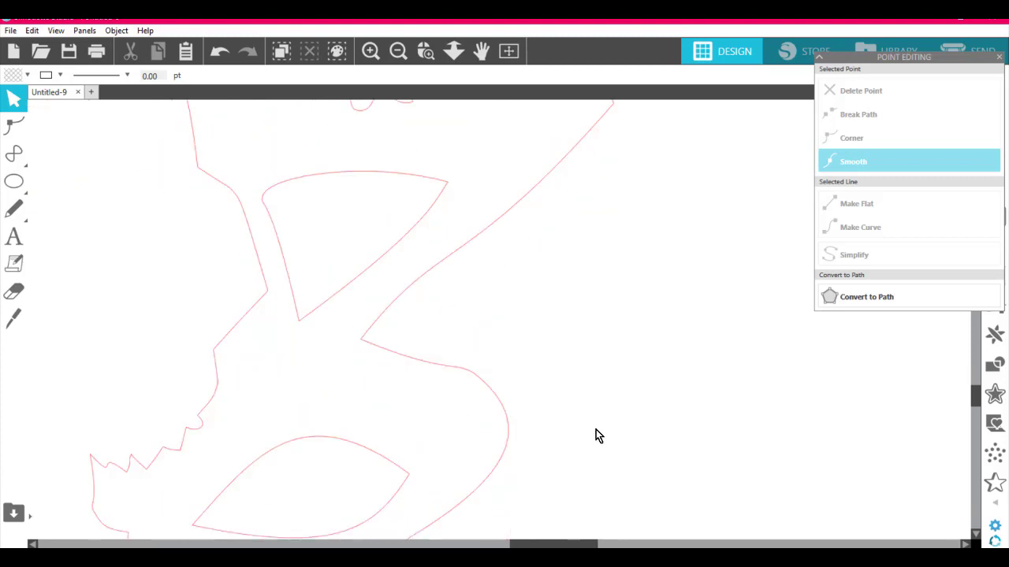
scroll(595, 436, "down", 10)
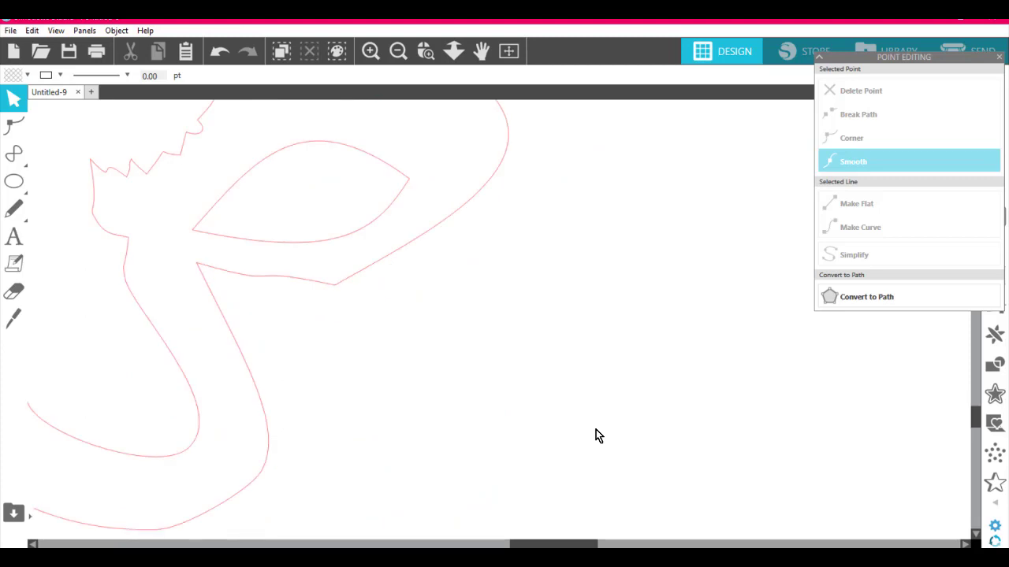
scroll(596, 432, "down", 6)
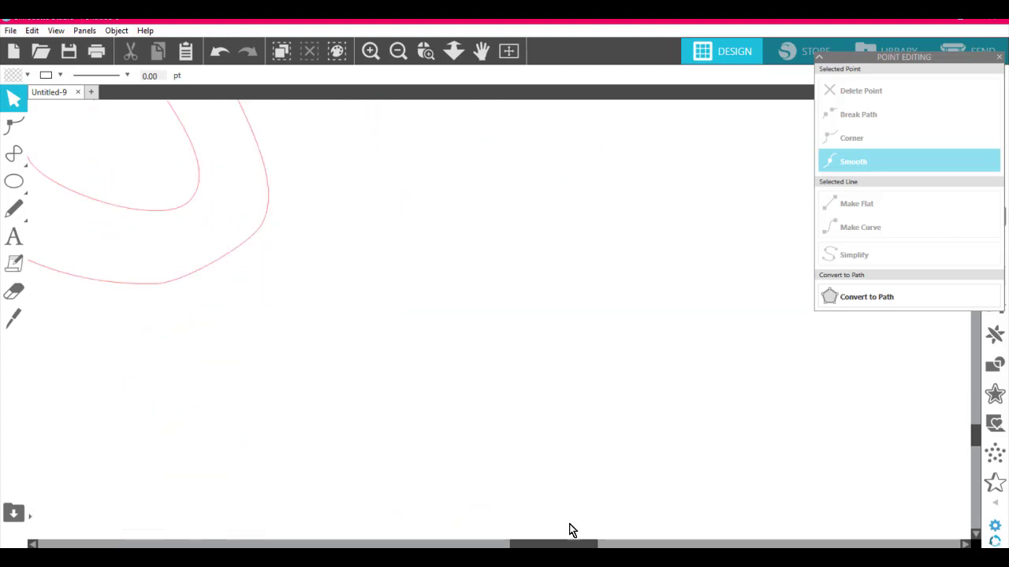
mouse_move(560, 543)
left_mouse_down()
mouse_move(491, 542)
mouse_move(416, 517)
left_mouse_up()
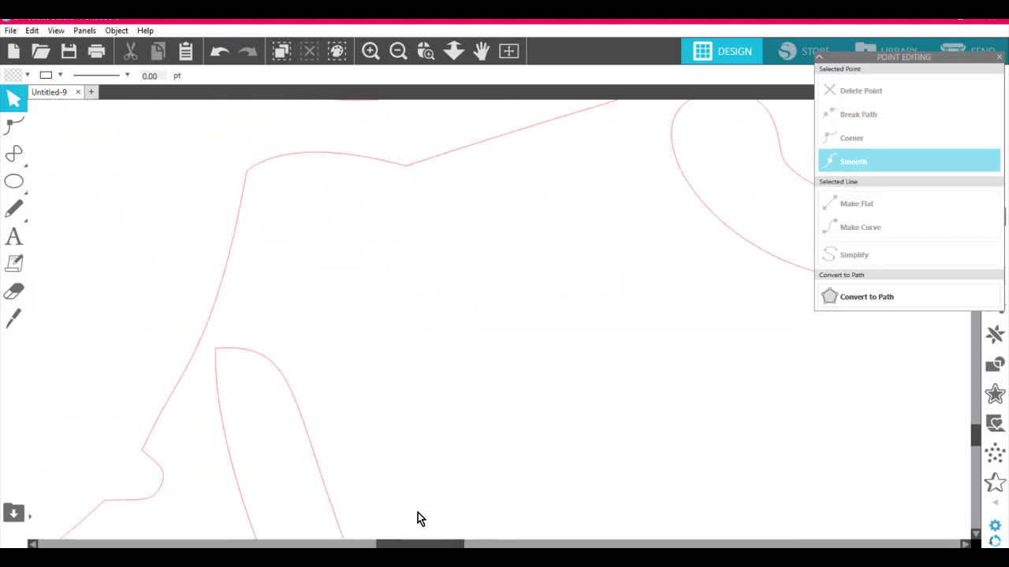
scroll(544, 440, "down", 1)
scroll(551, 440, "down", 10)
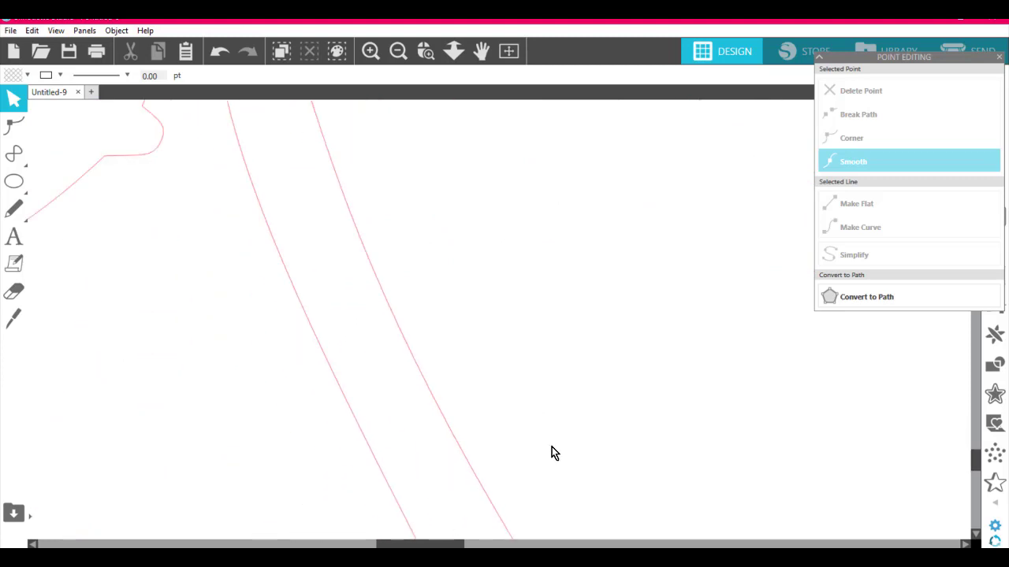
scroll(552, 454, "down", 3)
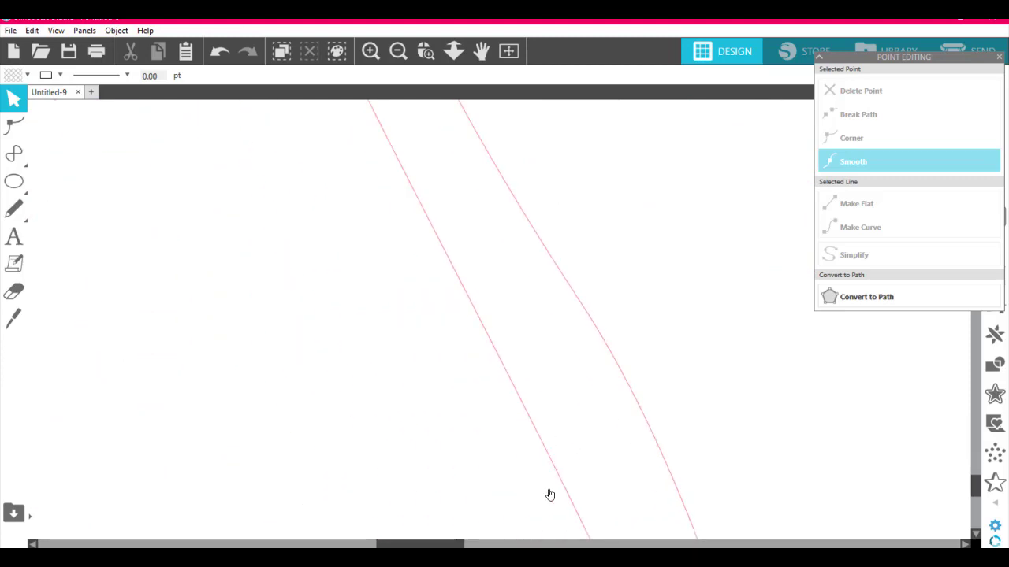
scroll(606, 531, "down", 8)
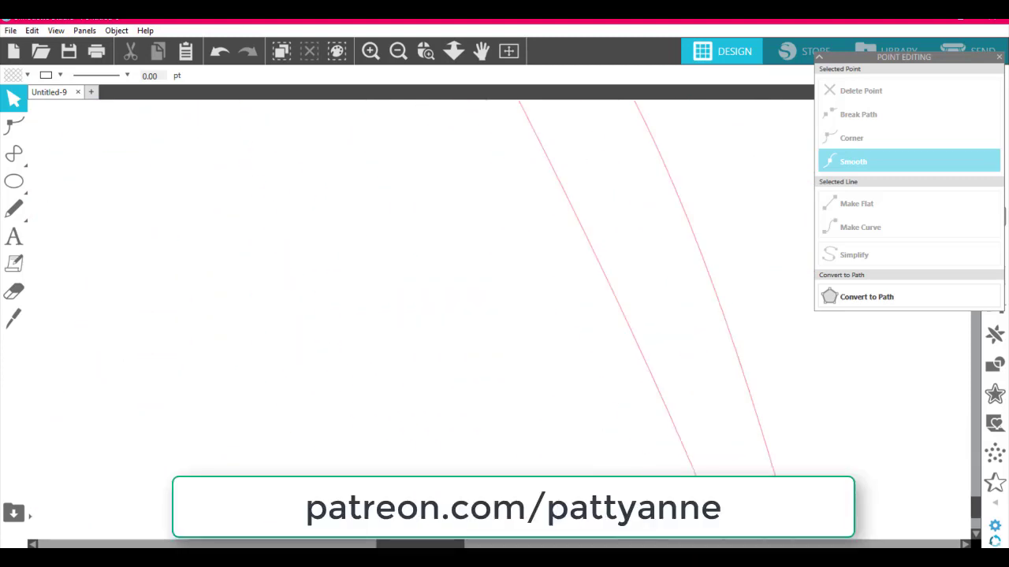
scroll(490, 542, "down", 10)
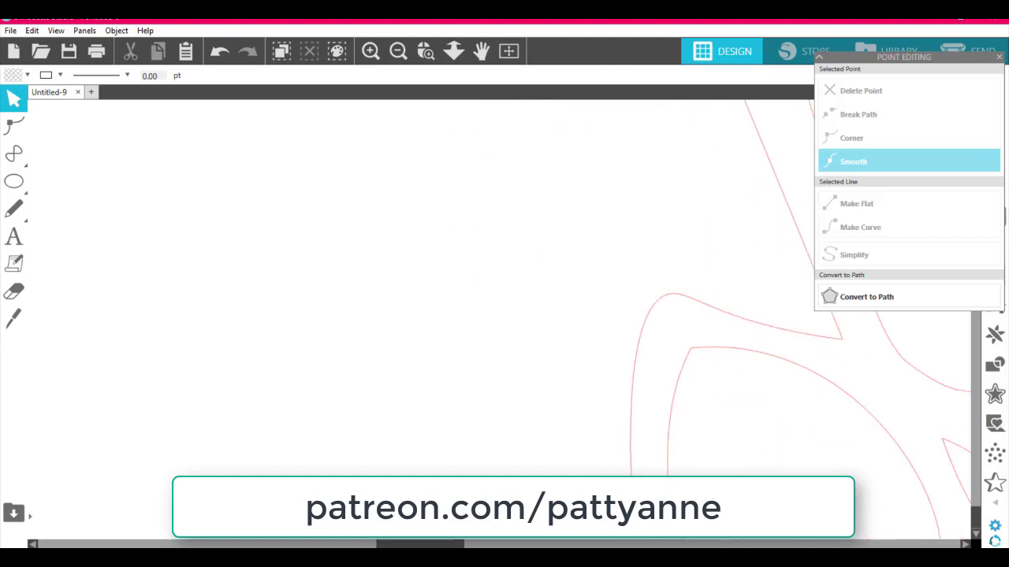
scroll(430, 546, "down", 10)
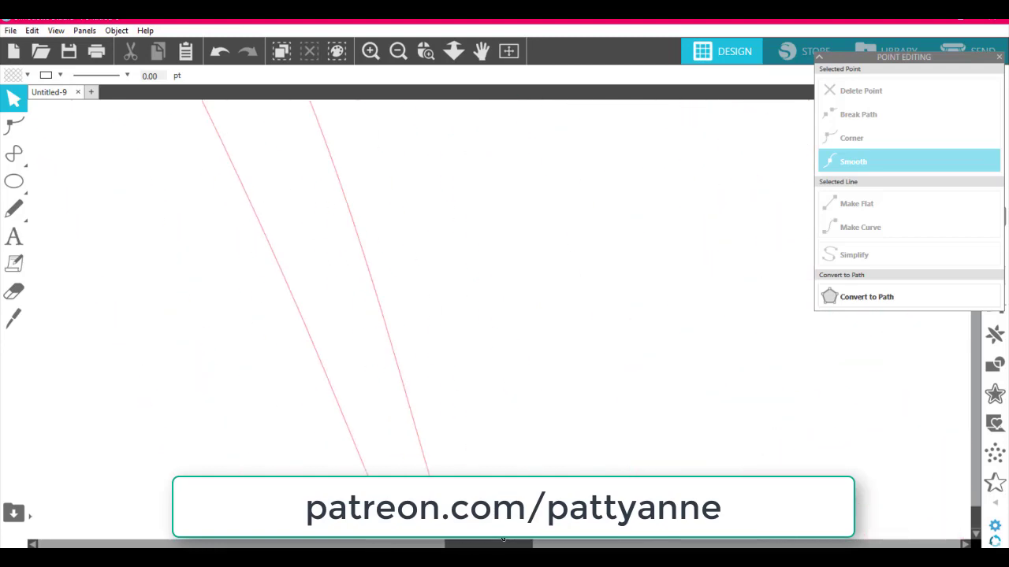
scroll(489, 287, "down", 10)
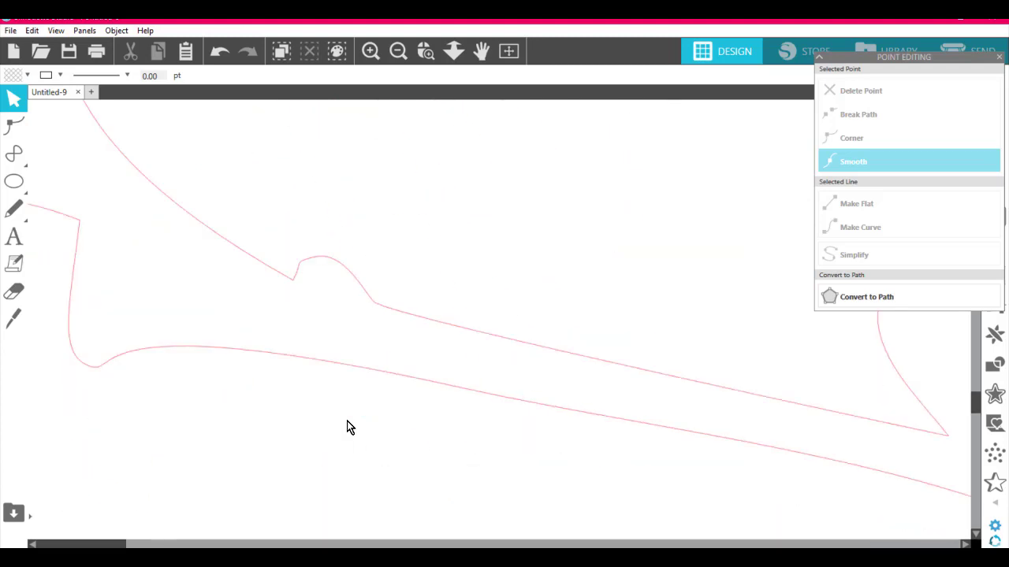
scroll(349, 419, "down", 3)
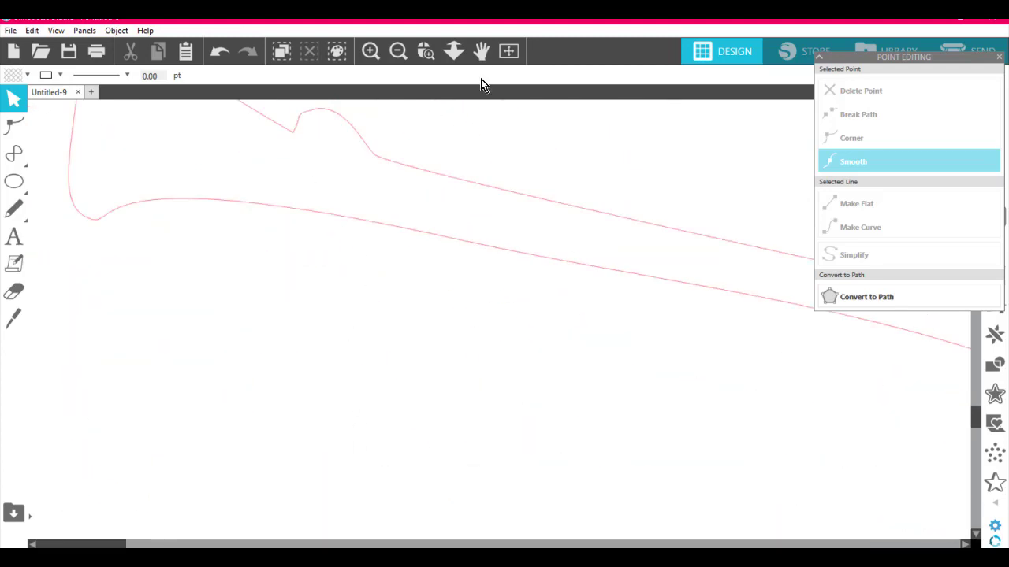
Step: Delete the stray point on the edge near the lower end of the long jagged opening in the torso
left_click(509, 52)
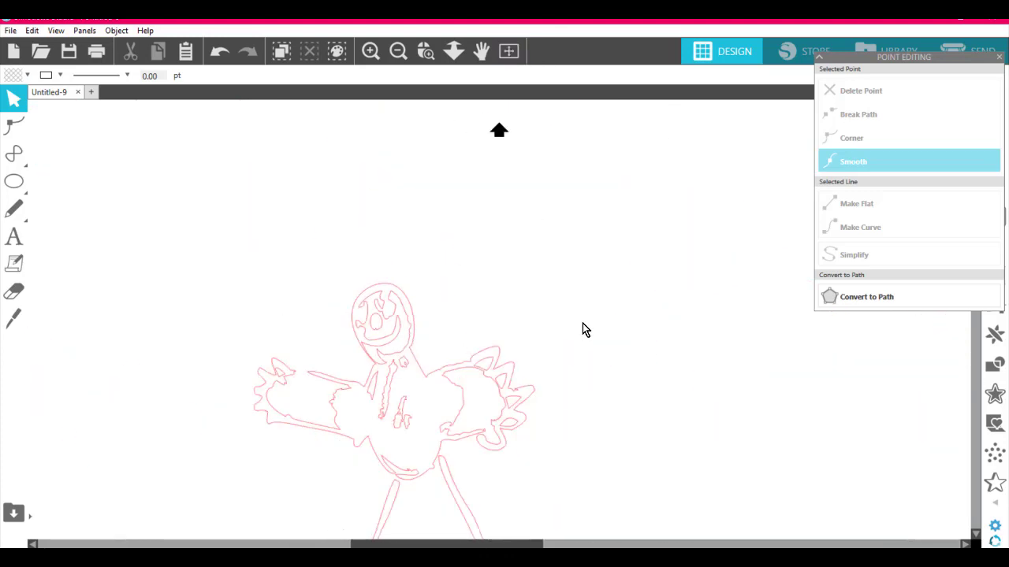
left_click(978, 534)
left_click(978, 534)
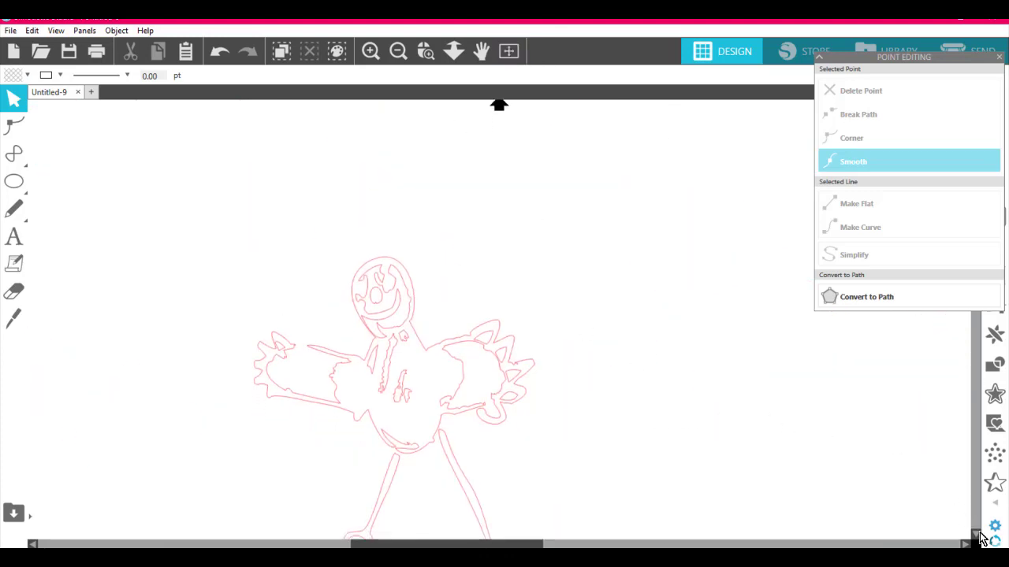
left_click(978, 535)
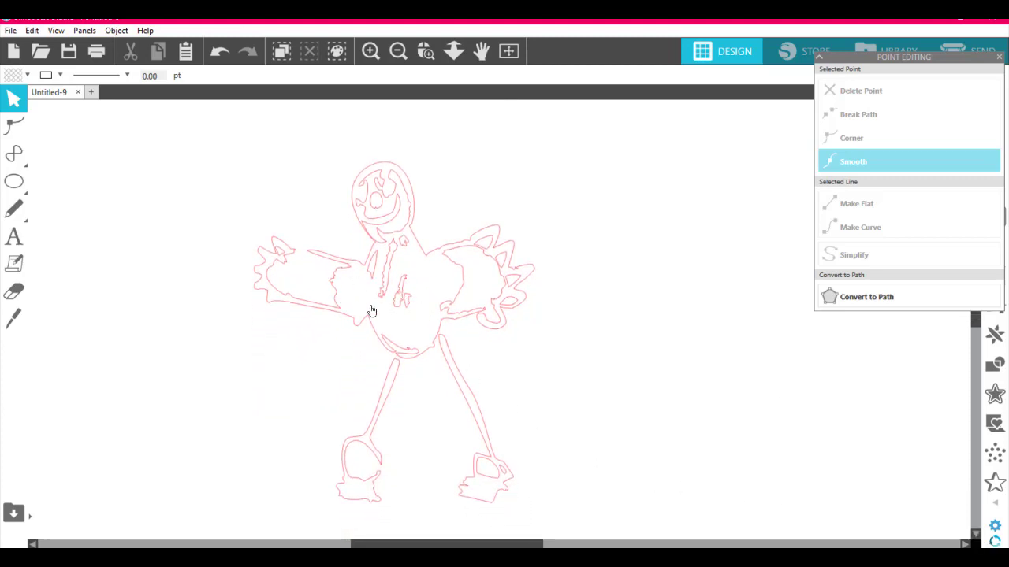
left_click(426, 52)
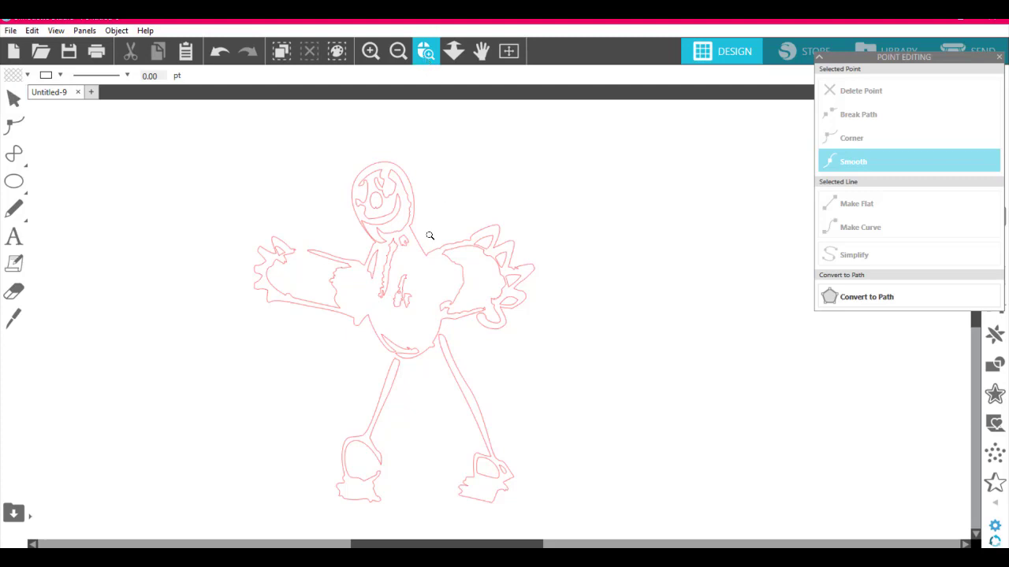
left_click(470, 332)
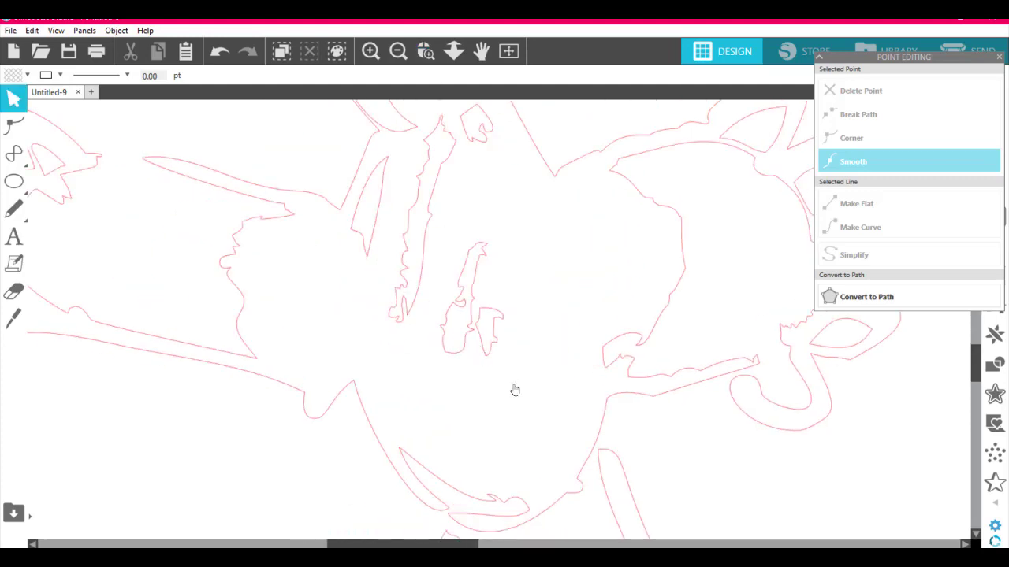
left_click(403, 301)
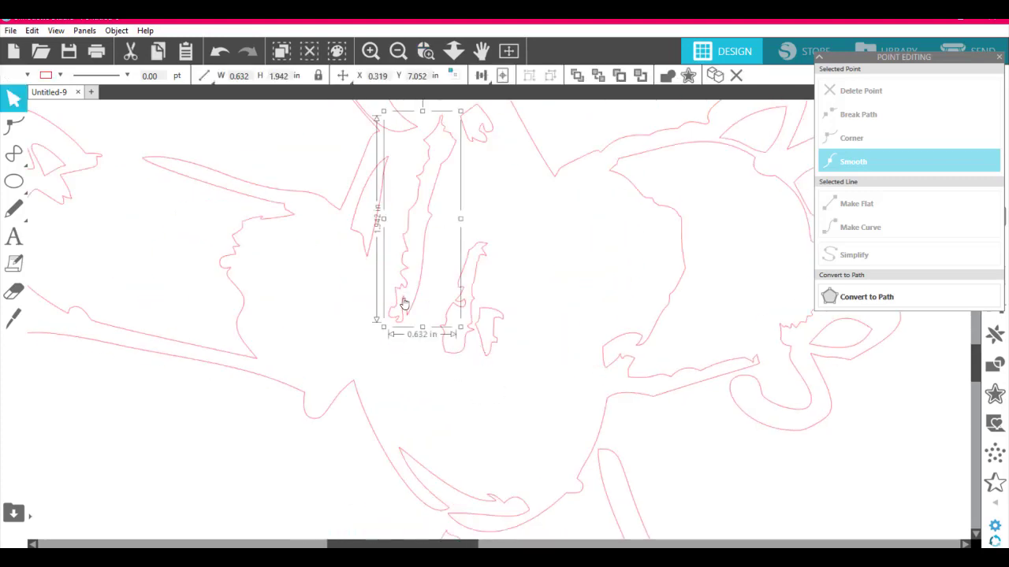
double_click(404, 300)
left_click(403, 296)
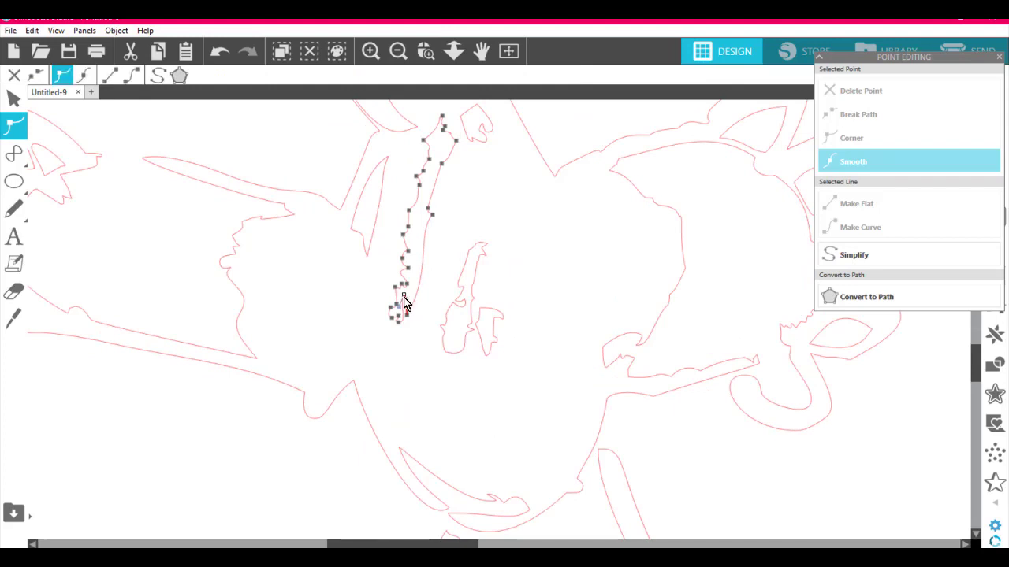
right_click(404, 296)
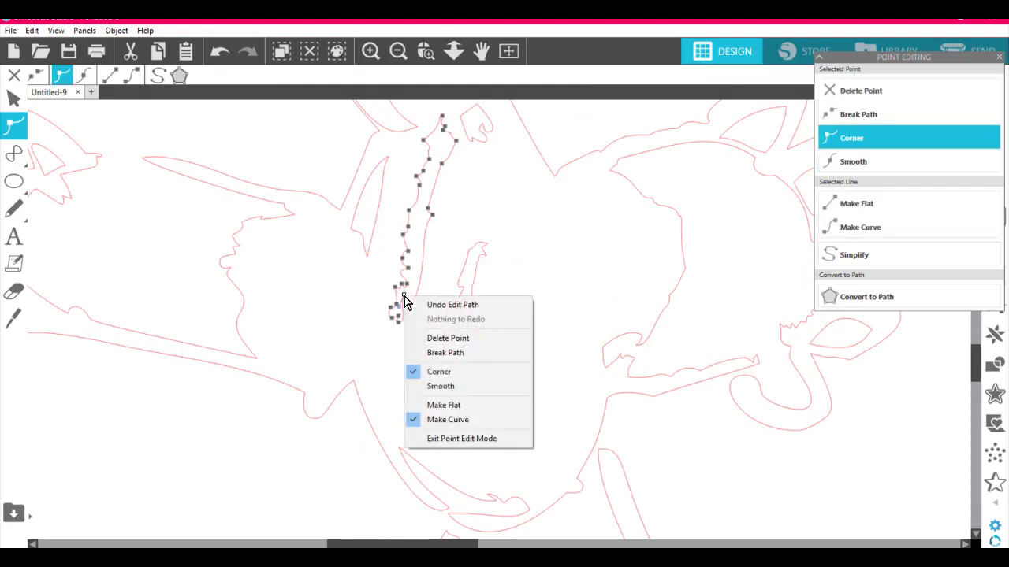
left_click(445, 338)
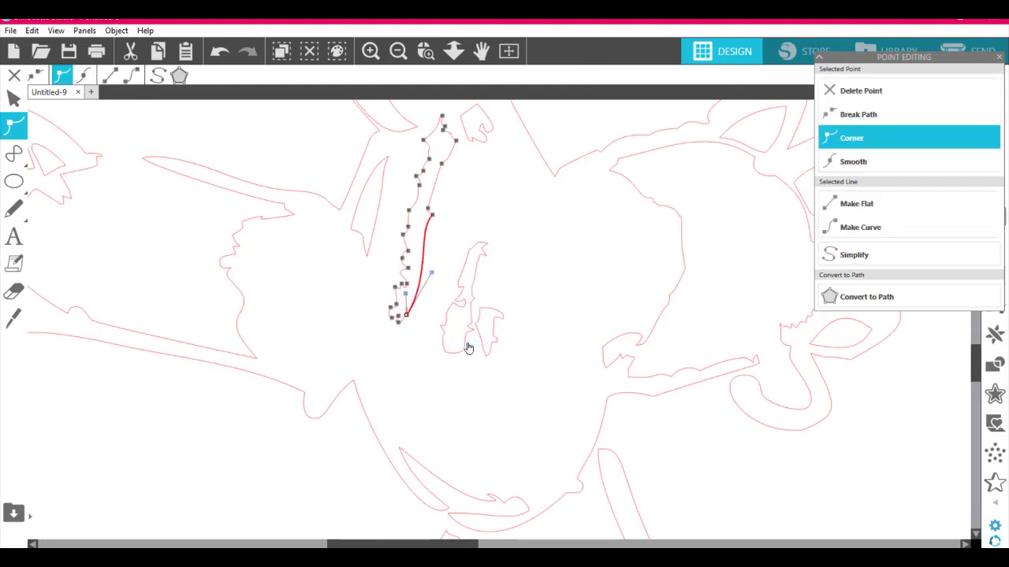
left_click(407, 311)
right_click(408, 310)
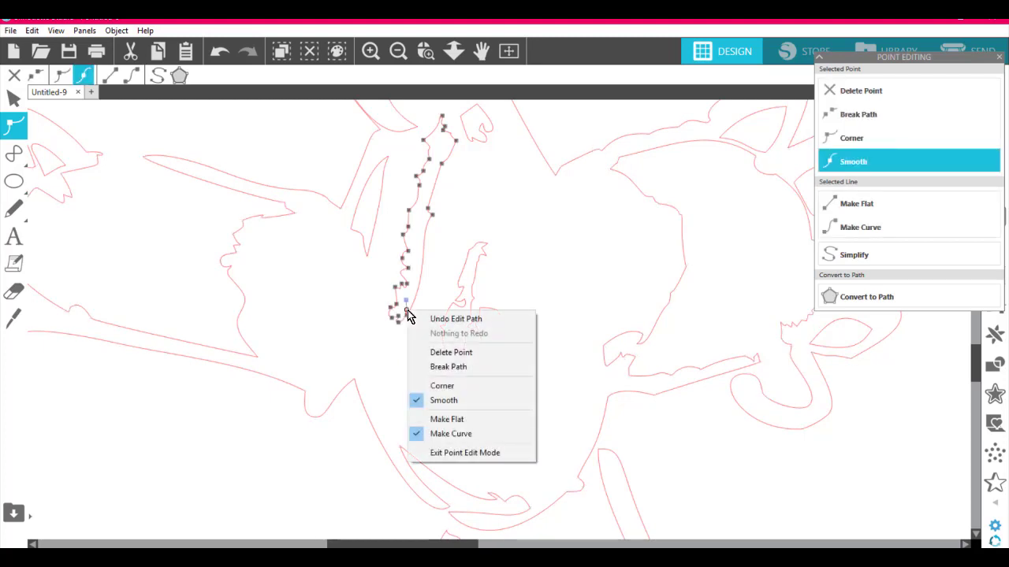
left_click(432, 361)
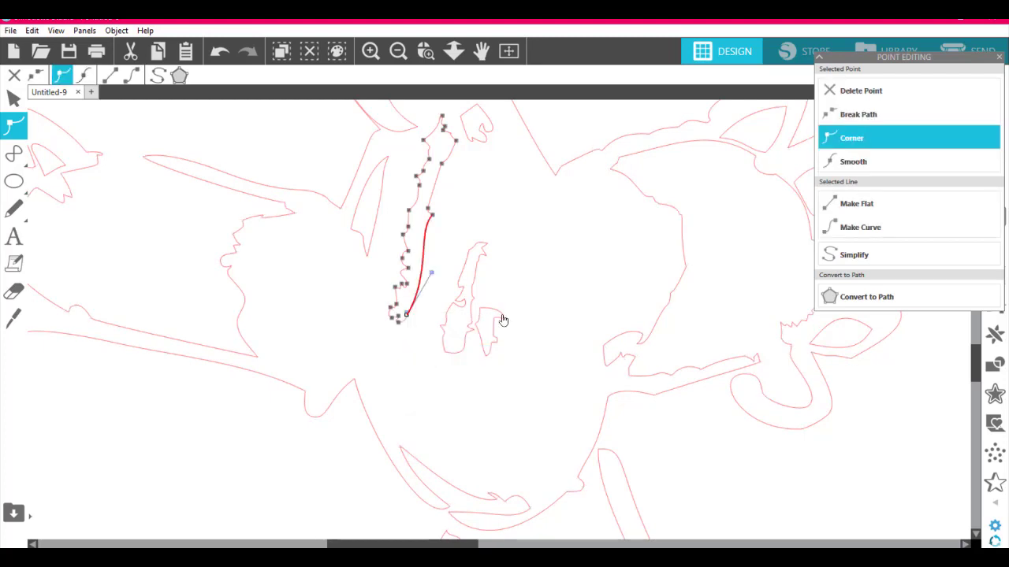
left_click(542, 286)
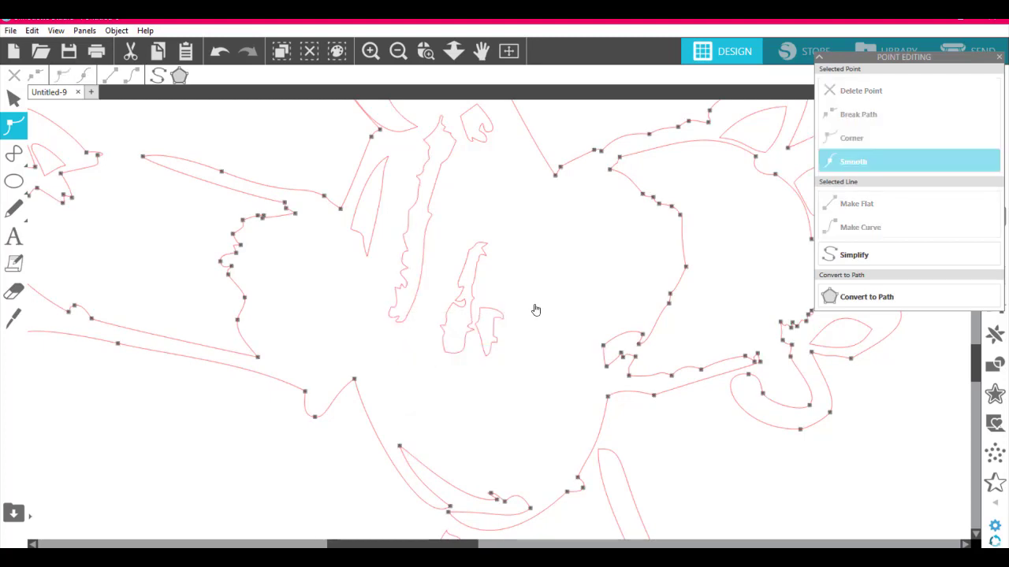
Step: Delete the two inward points at the pinched waist of the narrow opening in the middle of the torso and finish point editing
left_click(465, 310)
double_click(466, 301)
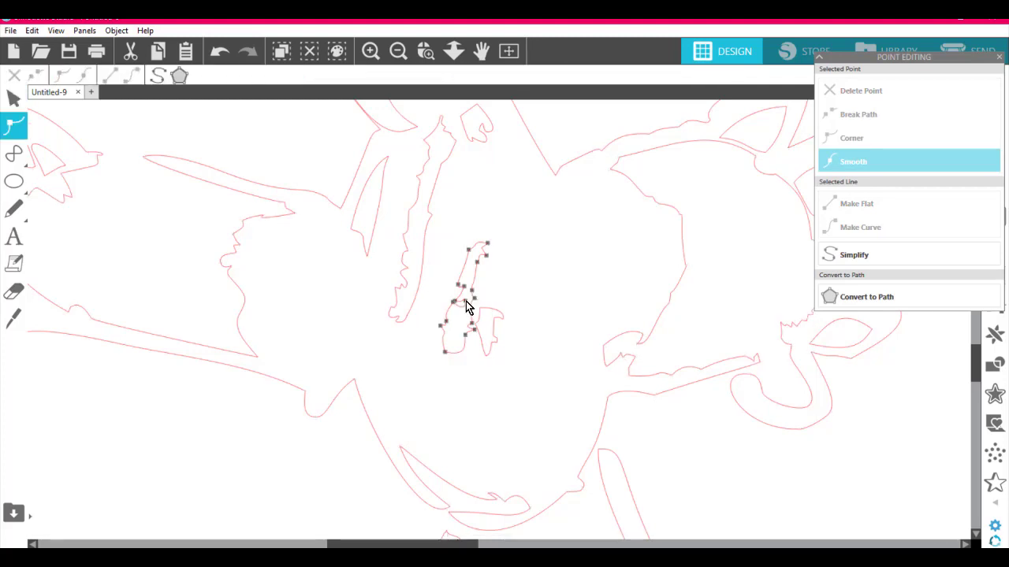
right_click(466, 301)
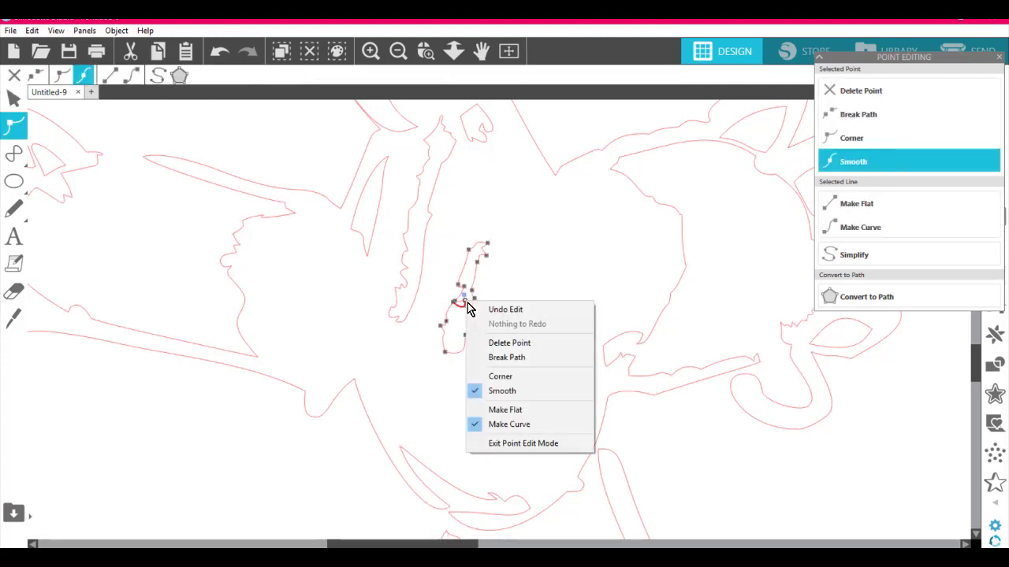
left_click(504, 346)
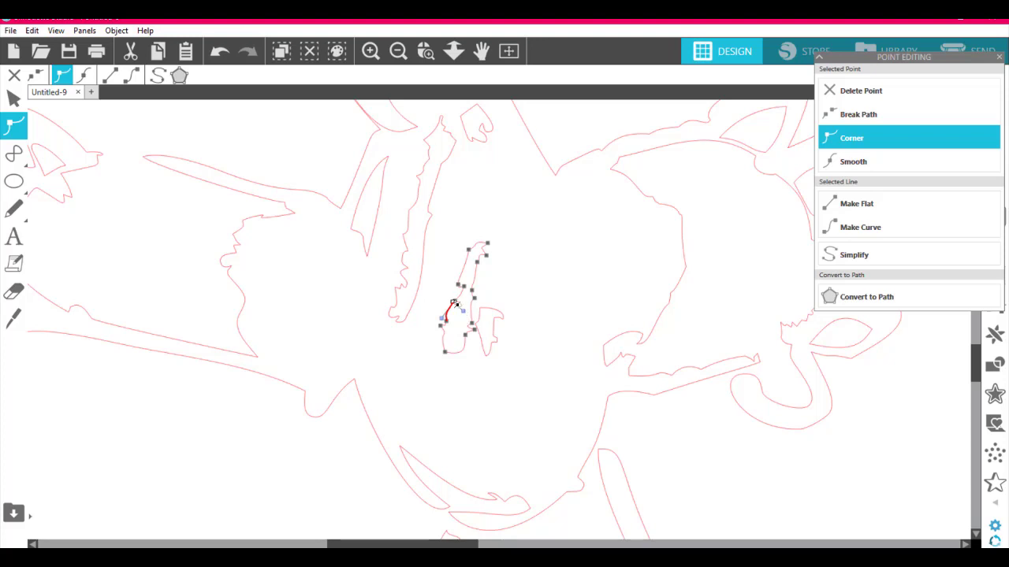
right_click(455, 304)
left_click(490, 342)
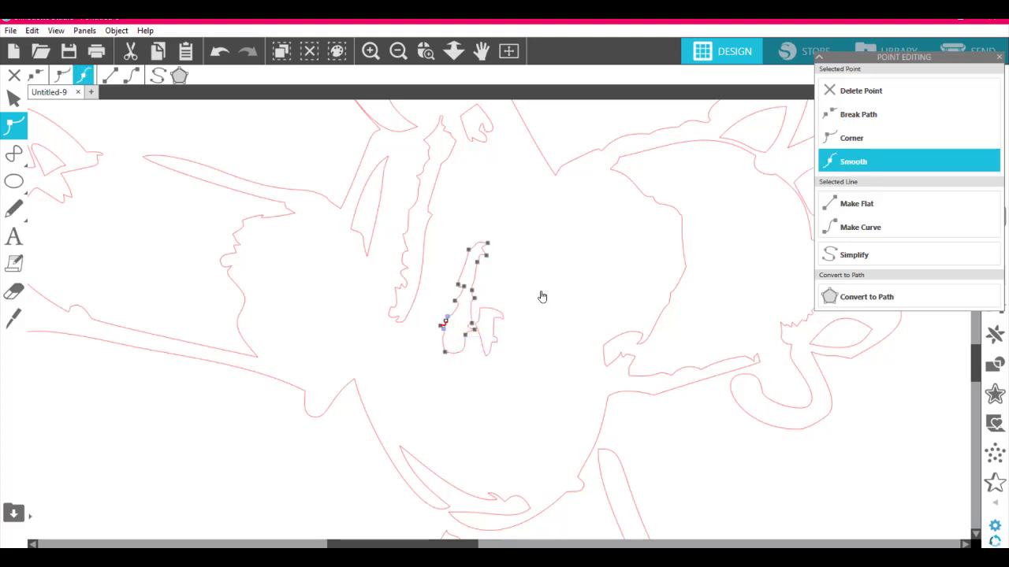
left_click(541, 297)
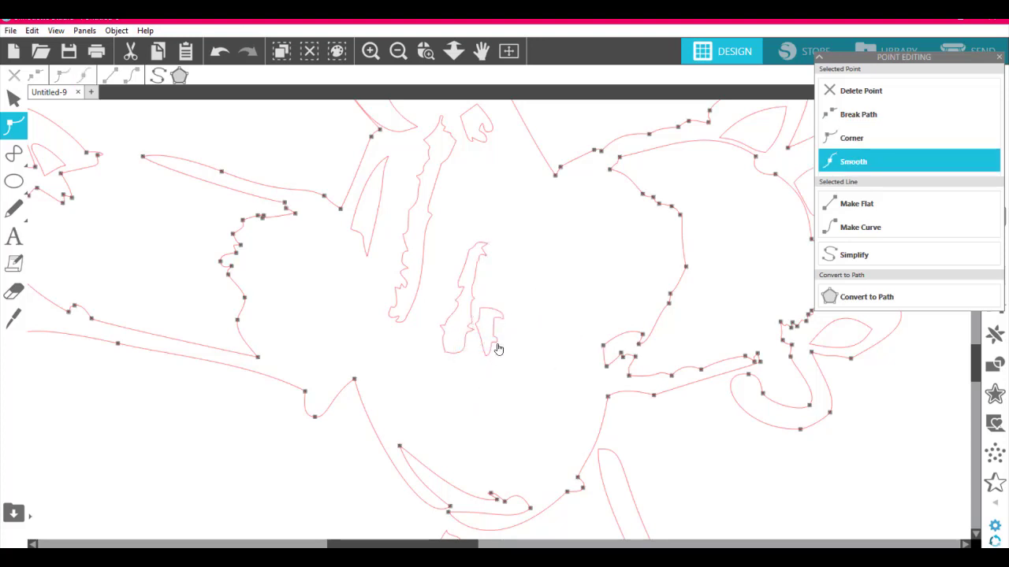
left_click(231, 449)
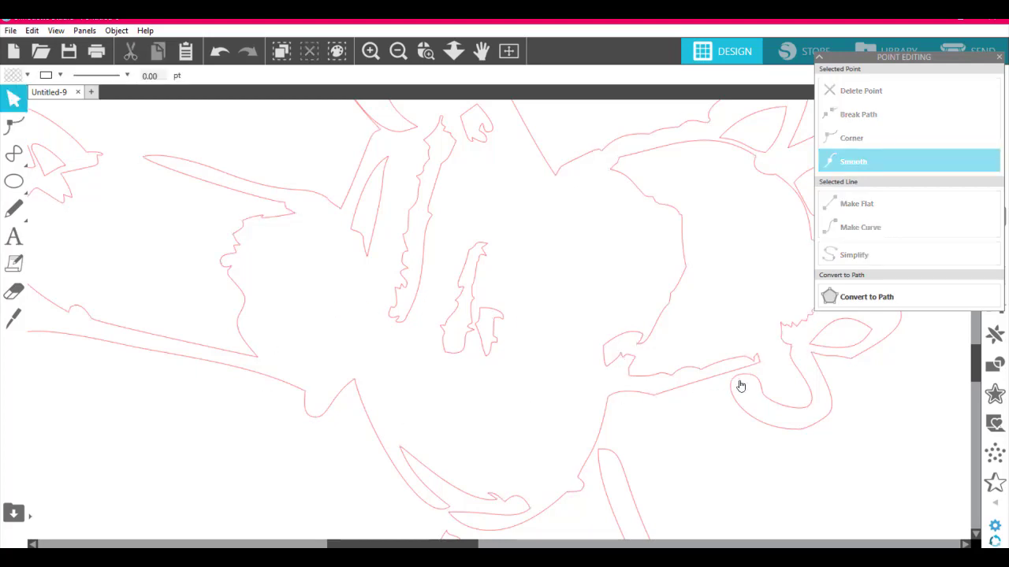
Step: Fill the main head-and-body shape and the oval nose with blue
scroll(770, 393, "up", 6)
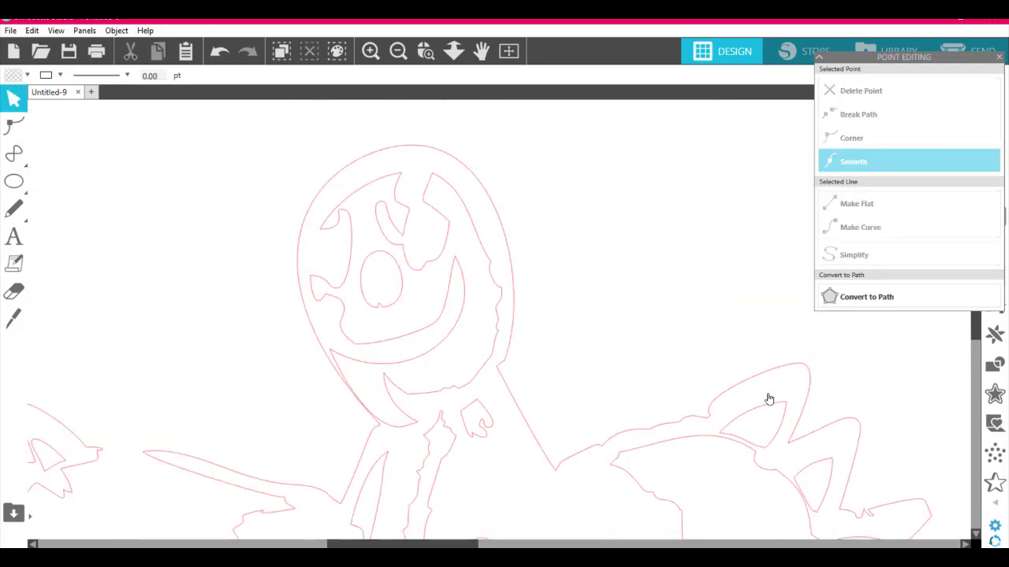
left_click(430, 146)
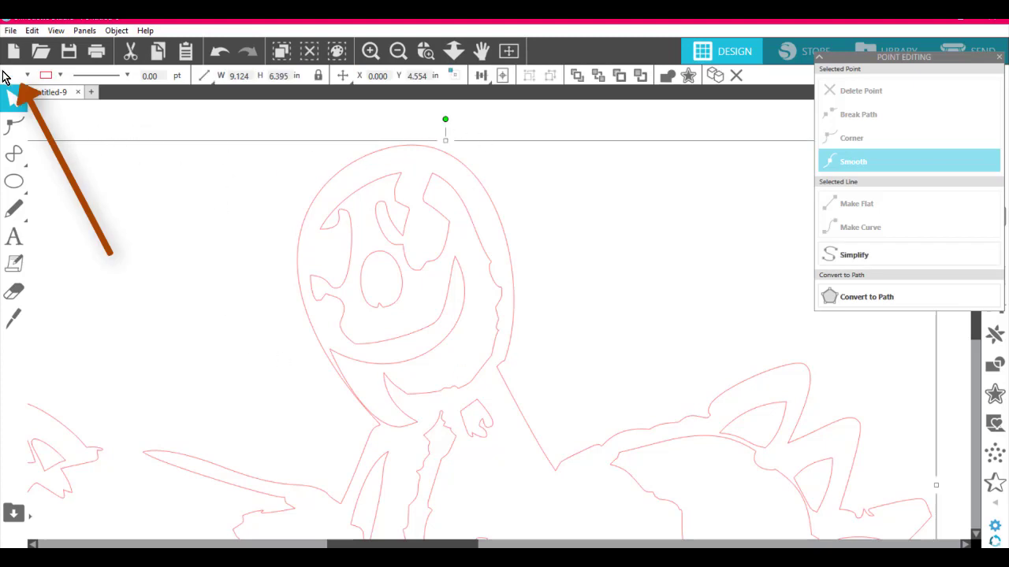
left_click(27, 75)
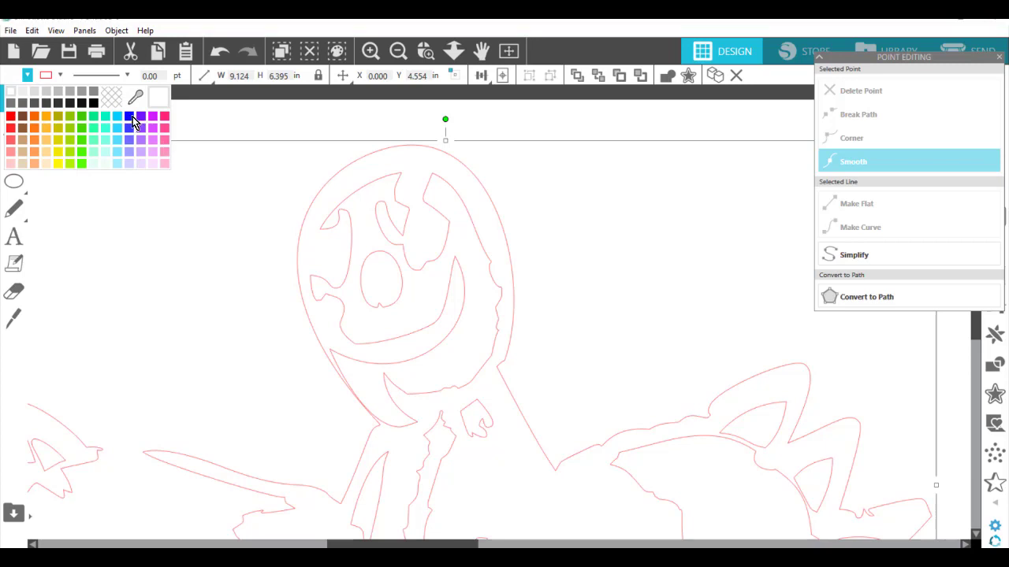
left_click(131, 116)
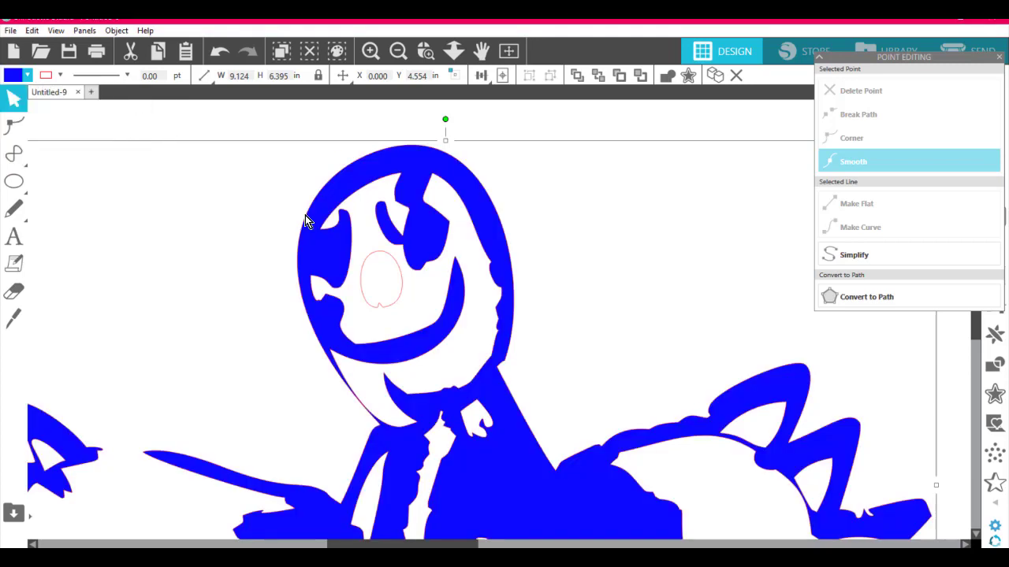
left_click(379, 261)
left_click(11, 76)
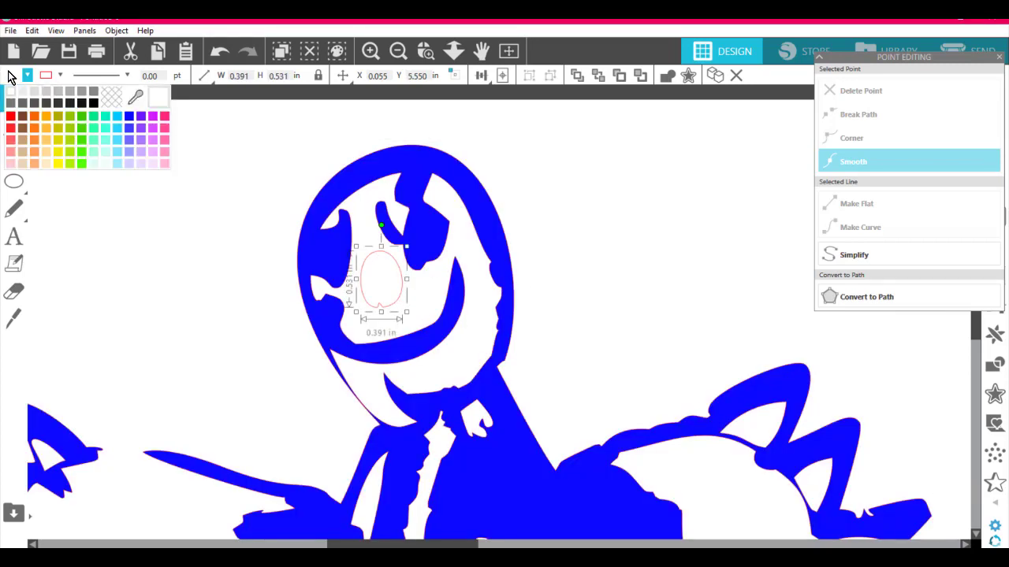
left_click(132, 118)
Step: Fill both leg-and-foot shapes with the same blue
scroll(616, 272, "down", 10)
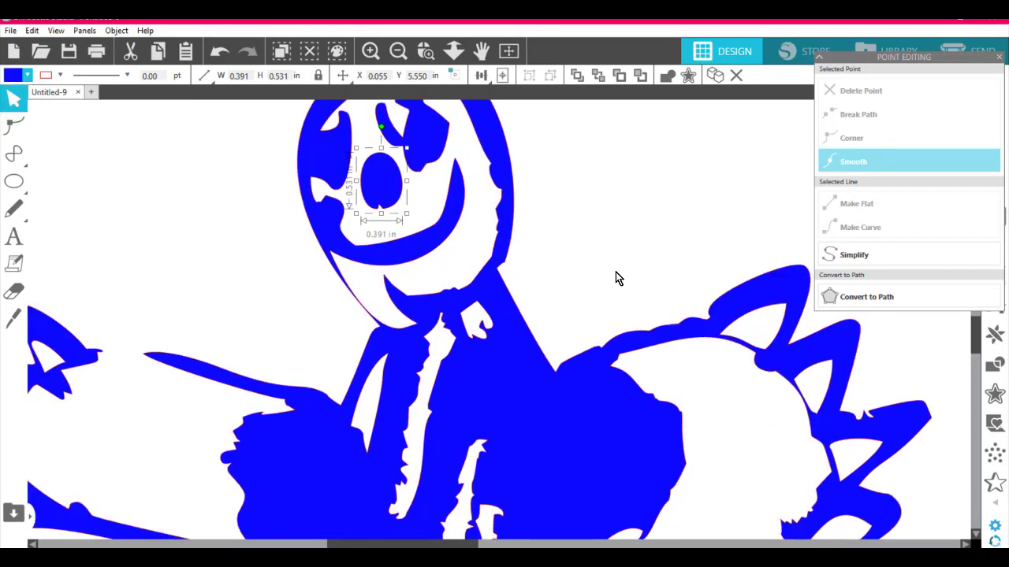
scroll(616, 272, "down", 5)
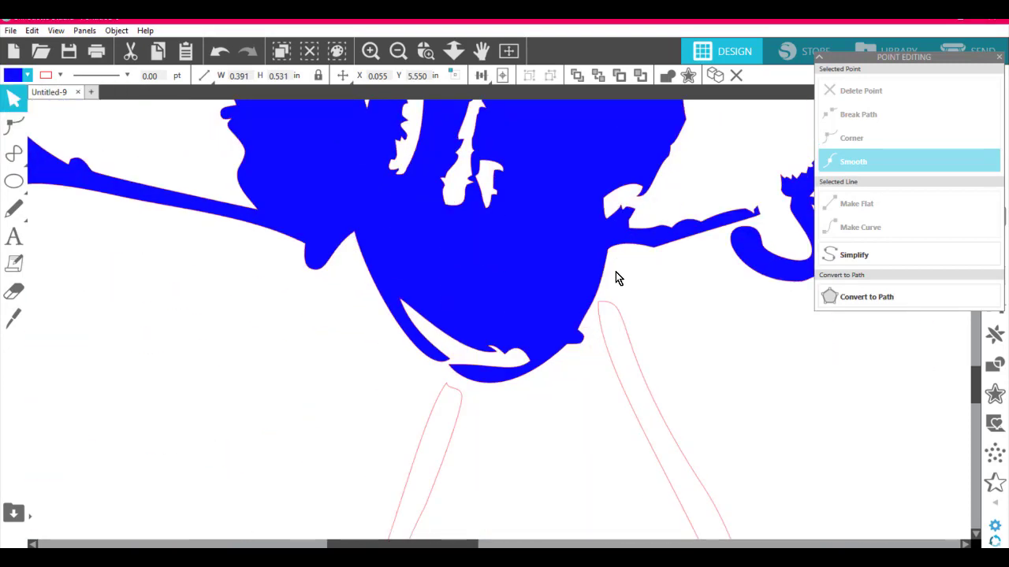
left_click(446, 274)
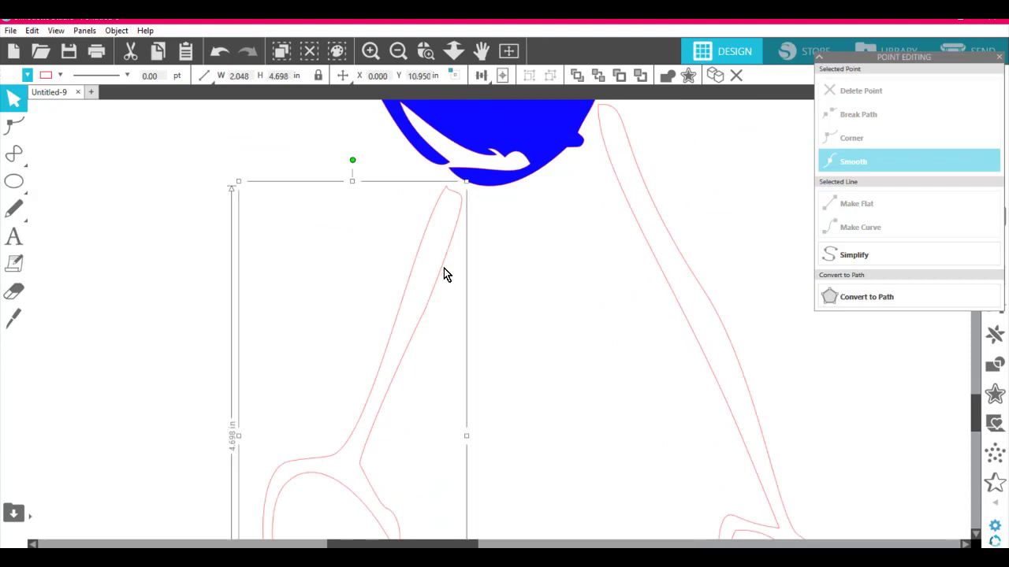
left_click(643, 239, "shift")
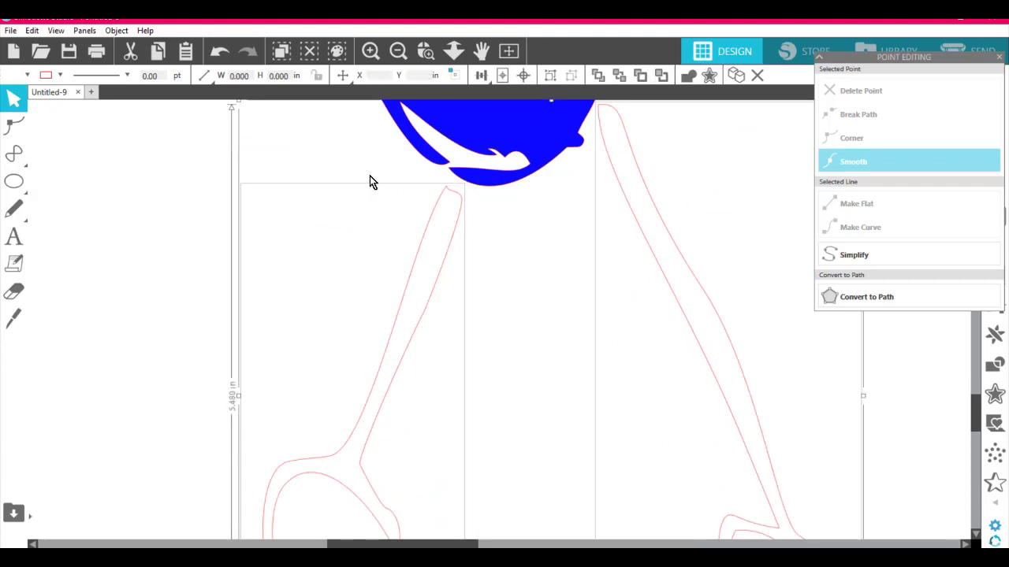
left_click(14, 77)
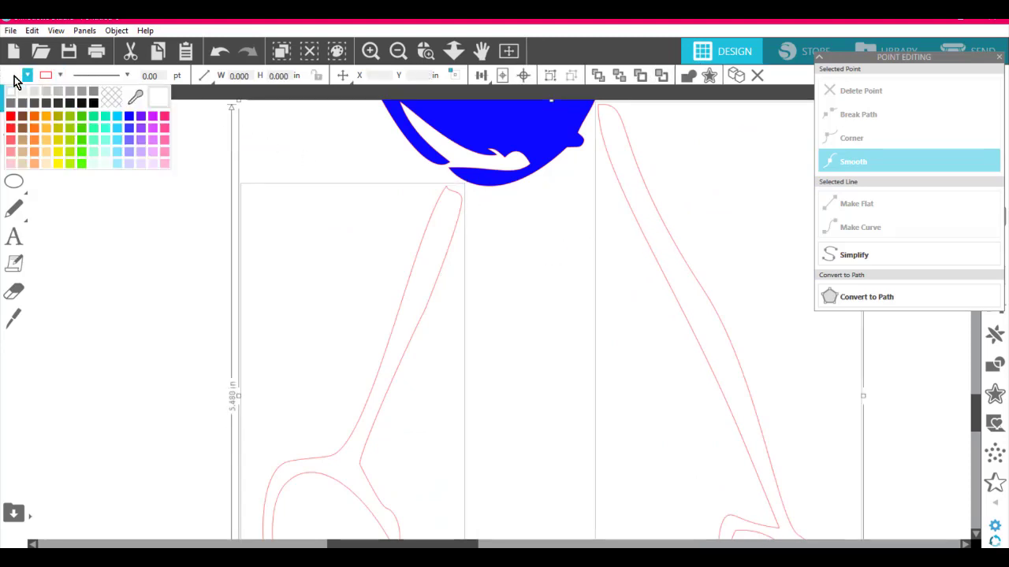
left_click(136, 114)
scroll(541, 359, "down", 5)
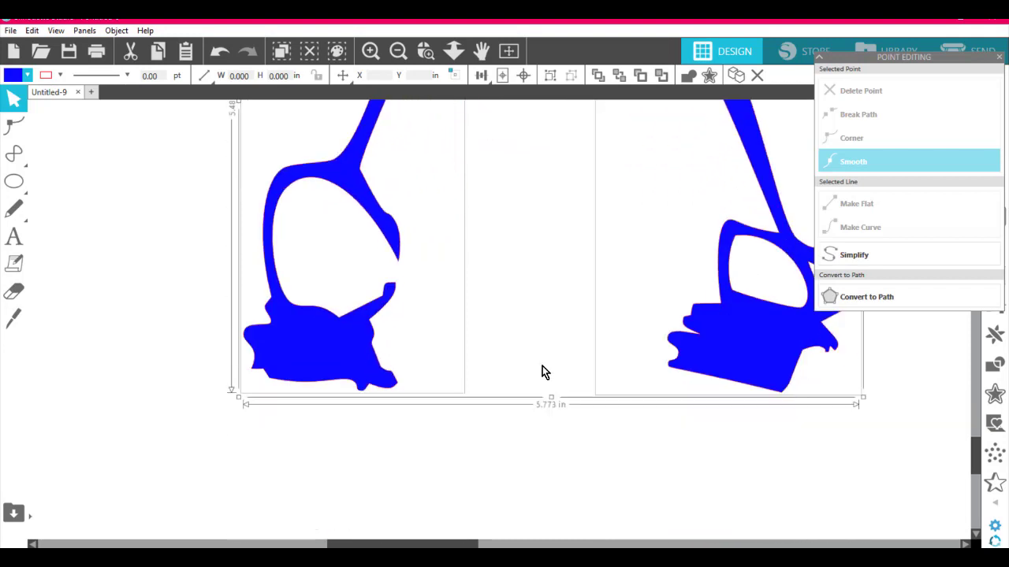
Step: Examine the filled feet, legs, torso, hand and face for gaps, thin spots and rough edges
scroll(676, 422, "up", 1)
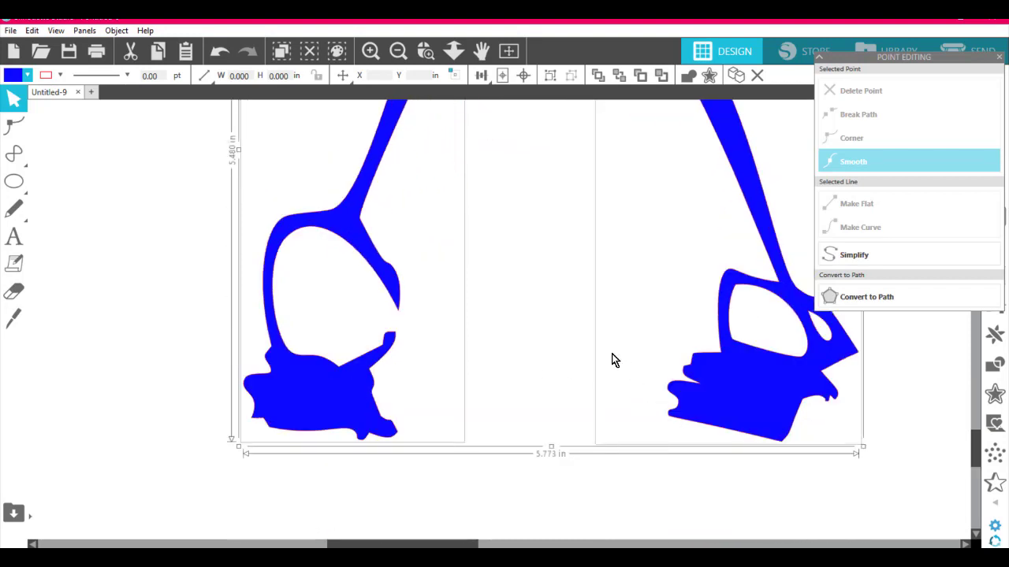
scroll(709, 402, "up", 1)
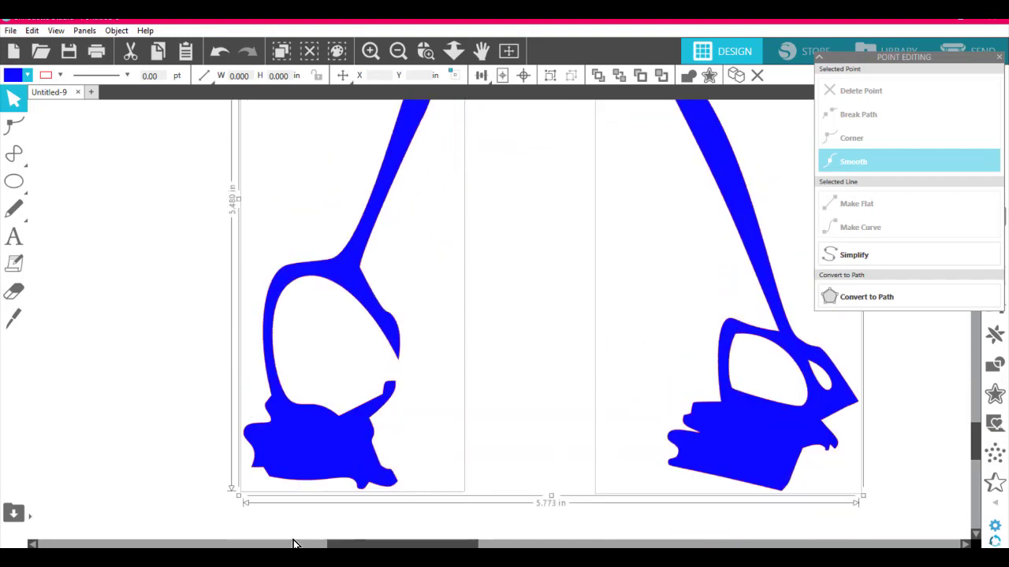
left_click_drag(346, 545, 407, 545)
scroll(799, 411, "up", 8)
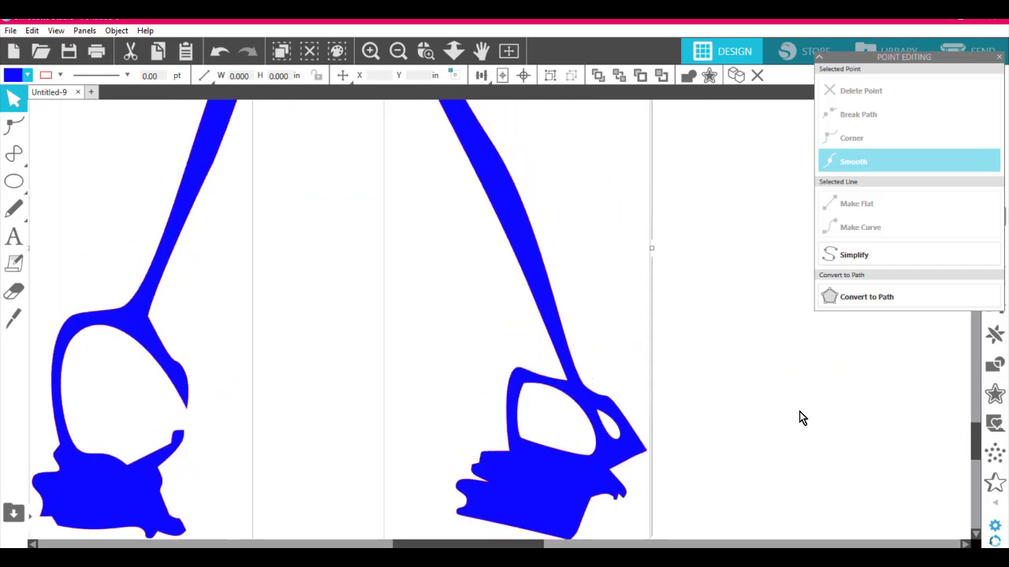
left_click(785, 402)
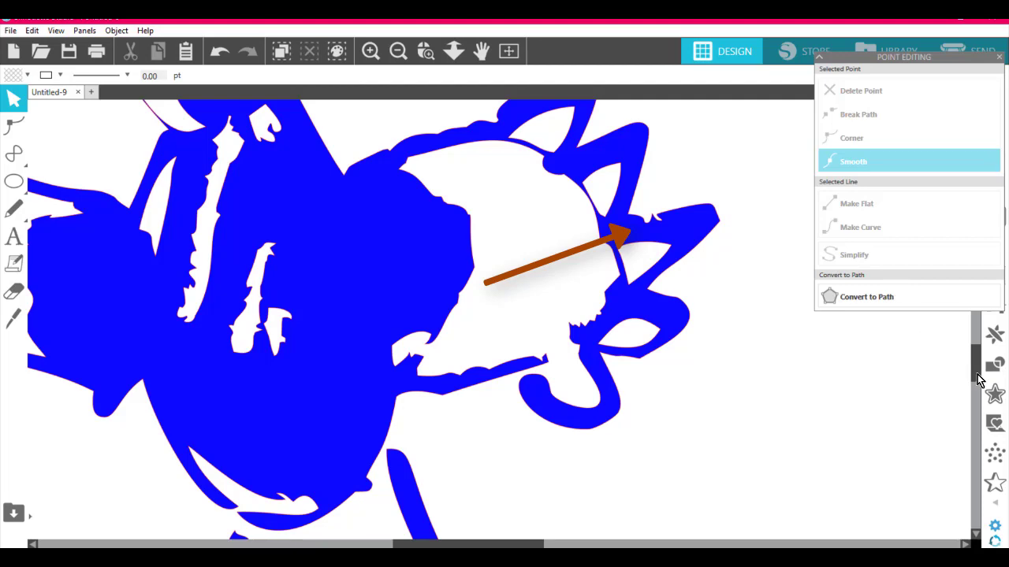
left_click_drag(977, 380, 976, 334)
left_click_drag(200, 265, 204, 260)
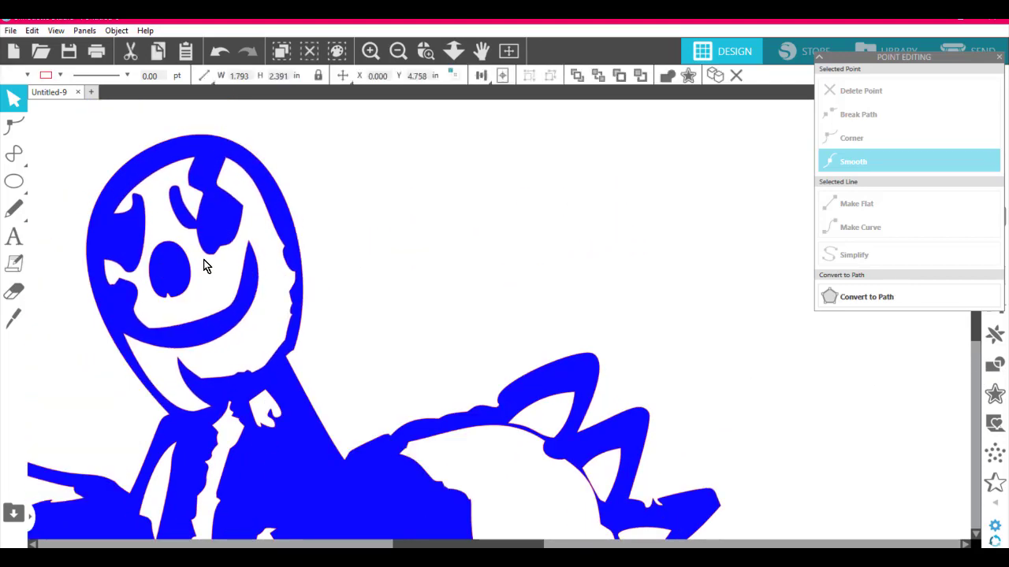
left_click(372, 255)
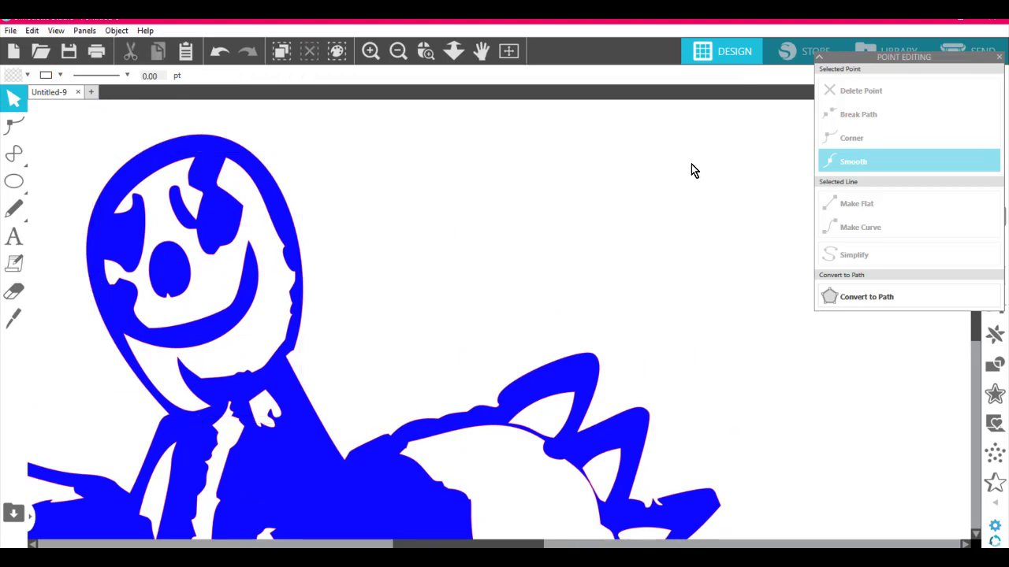
Step: Move the point editing settings clear of the workspace tabs and check the figure's cut preview before returning to the design view
left_click_drag(903, 58, 826, 109)
left_click(979, 51)
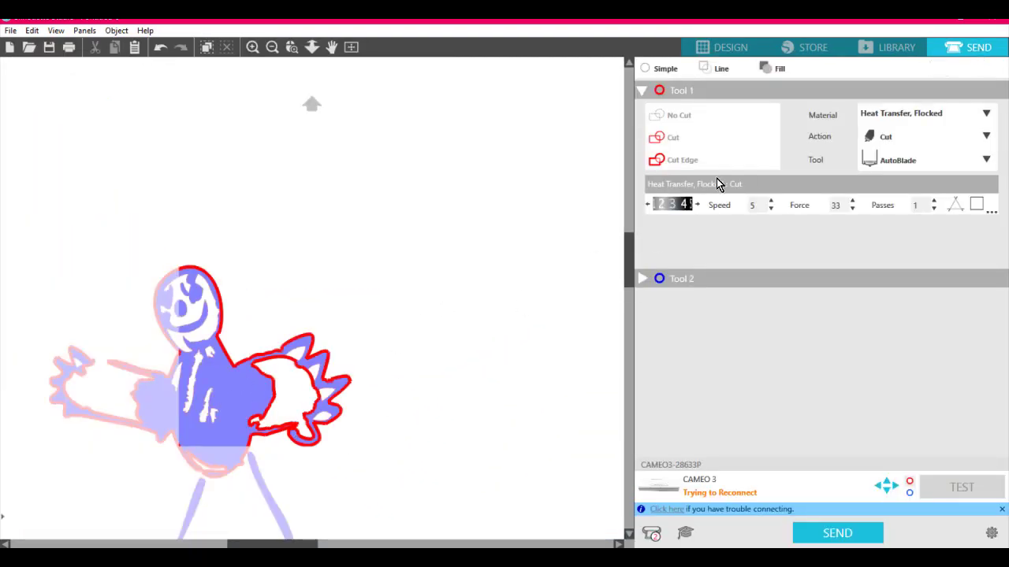
left_click(729, 52)
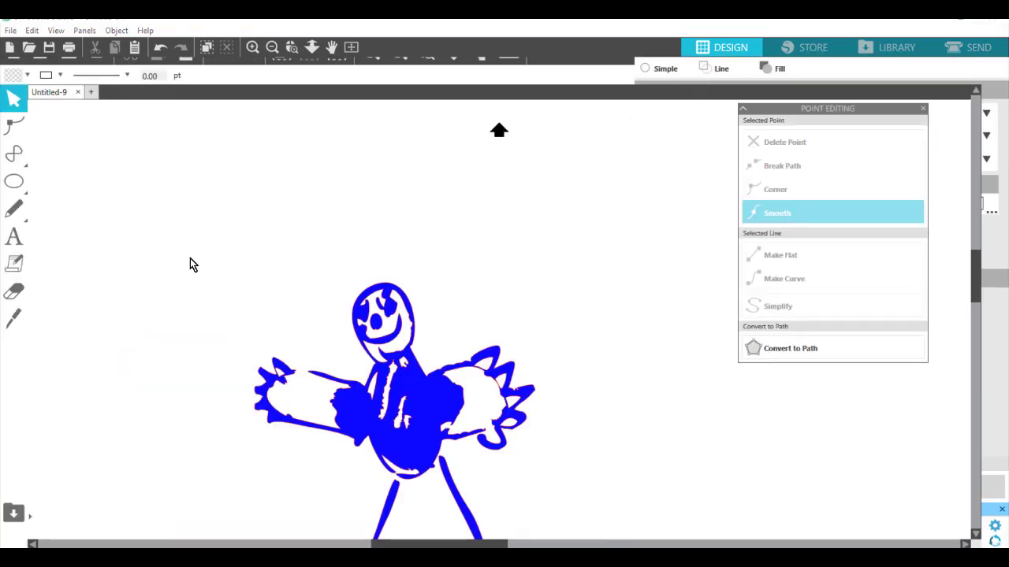
Step: Select all the filled head, body and leg shapes and group them into one figure
mouse_move(176, 229)
left_mouse_down()
mouse_move(544, 543)
mouse_move(657, 515)
left_mouse_up()
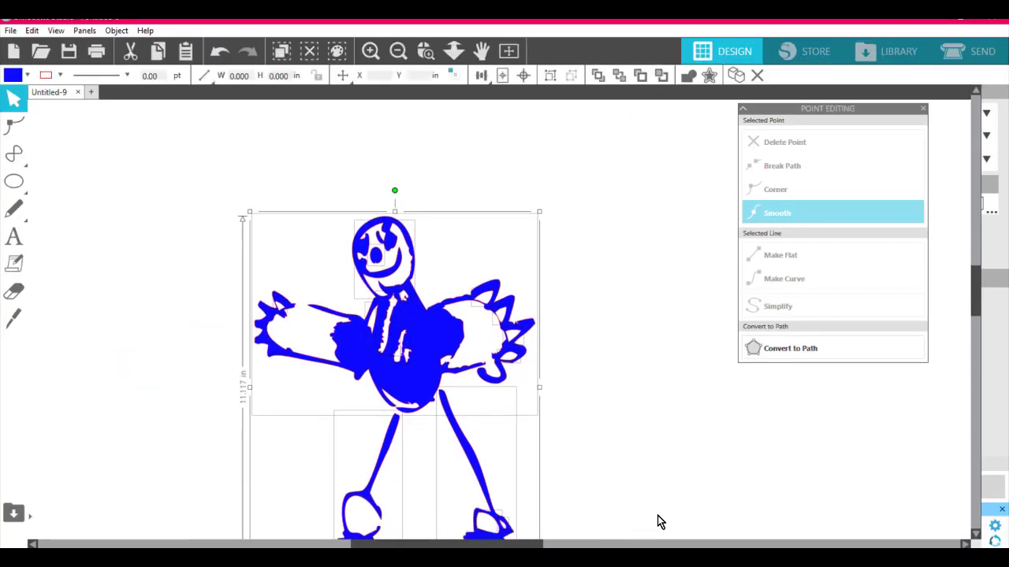
scroll(667, 496, "down", 1)
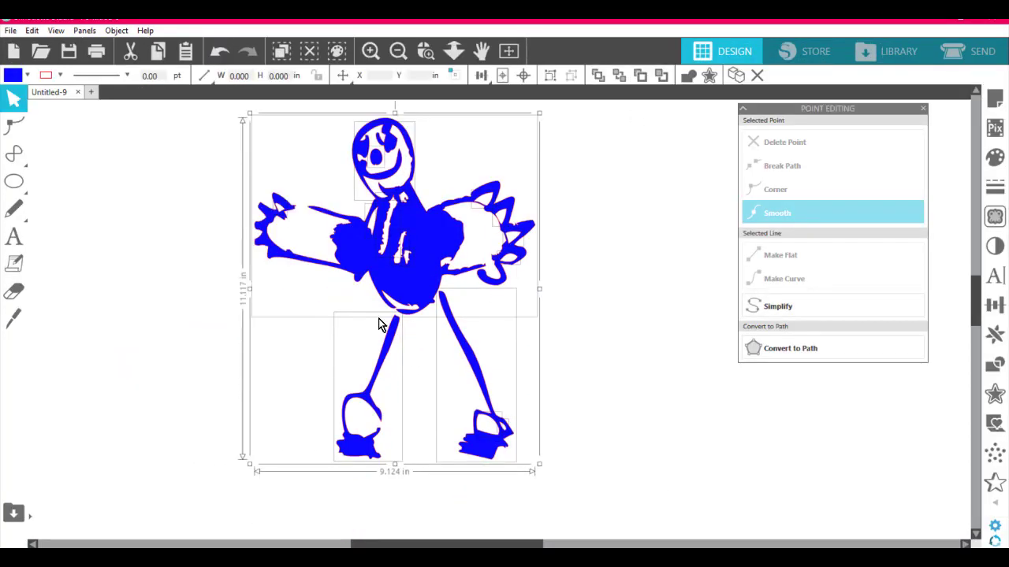
left_click(113, 31)
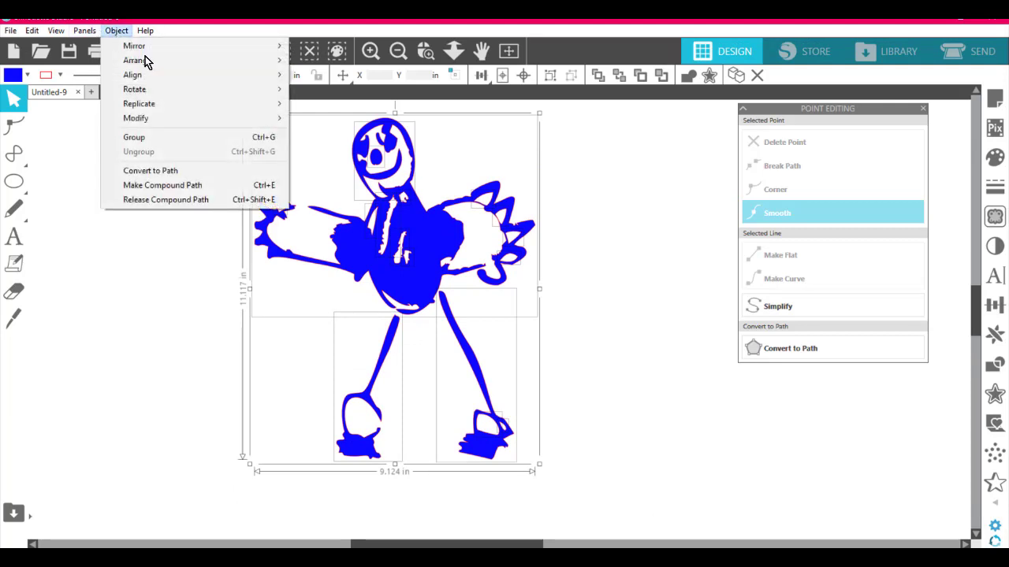
left_click(167, 138)
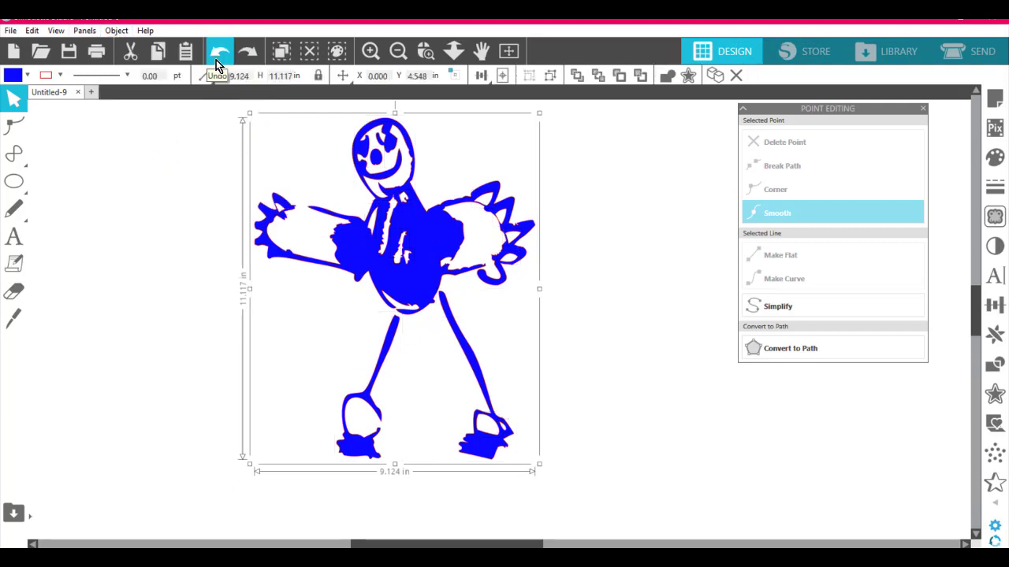
left_click(621, 291)
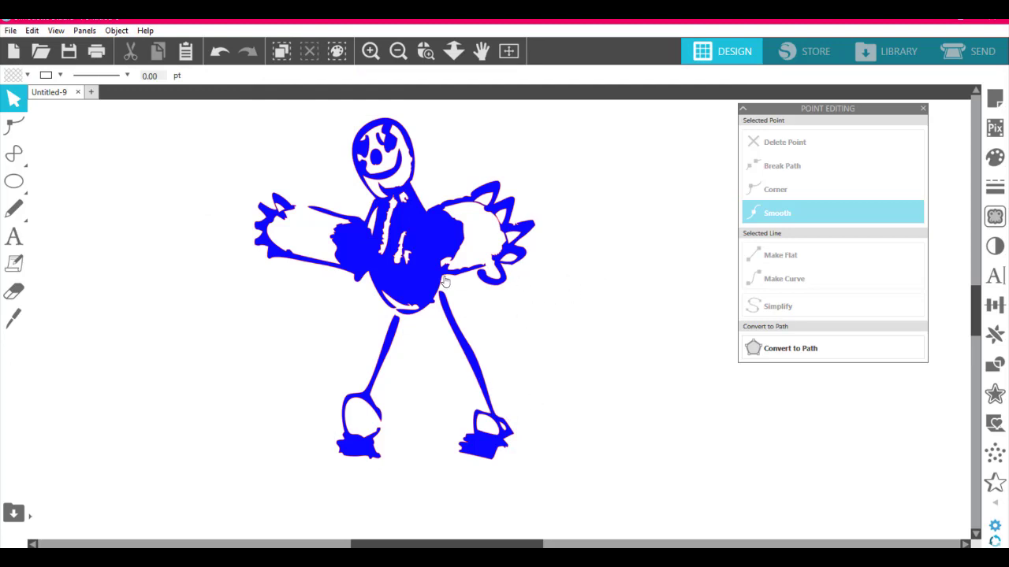
Step: Reposition the grouped figure higher on the page in the cut preview so both feet show, and return to the design view
left_click(975, 52)
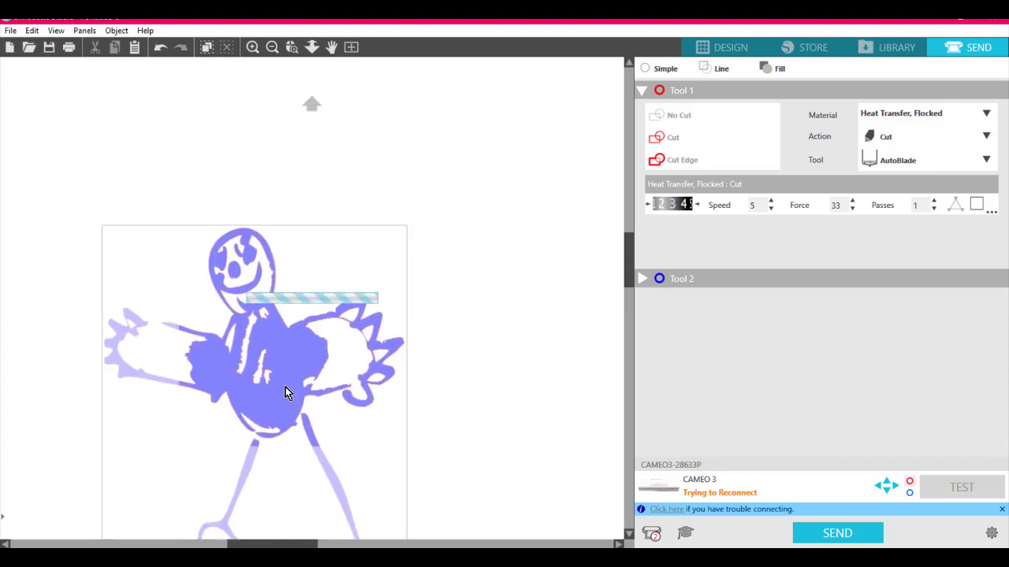
left_click_drag(285, 387, 348, 292)
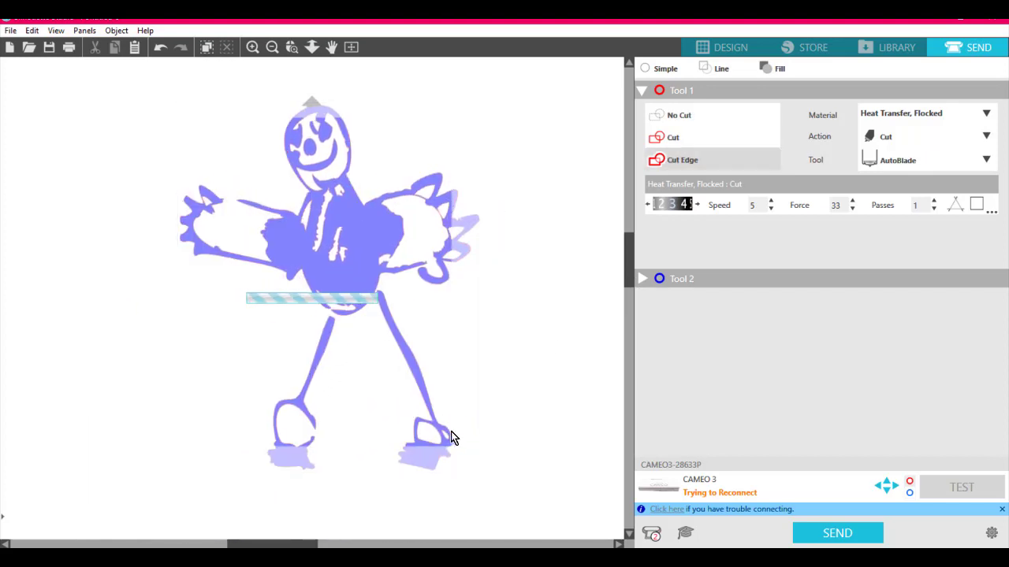
left_click(483, 474)
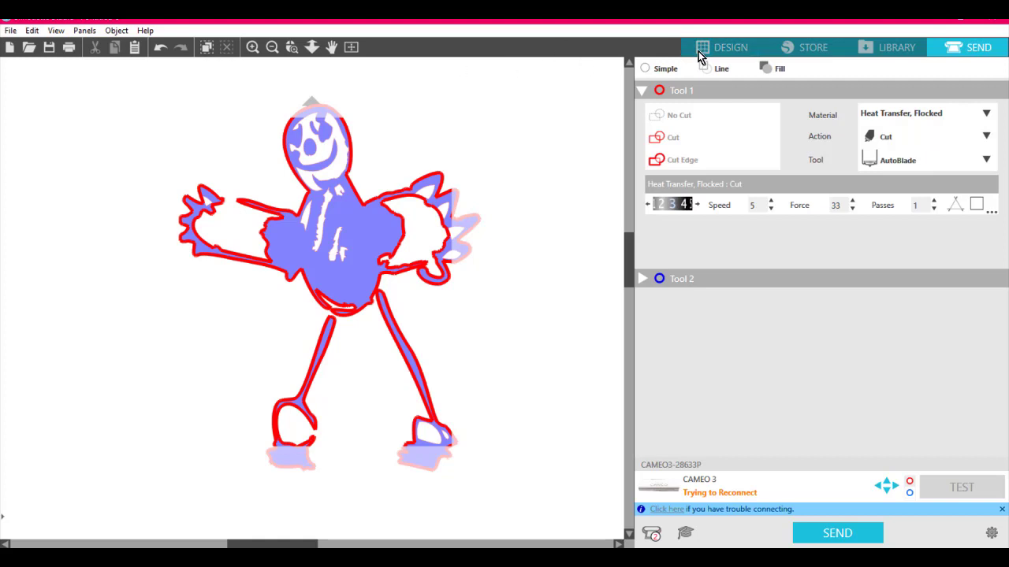
left_click(727, 48)
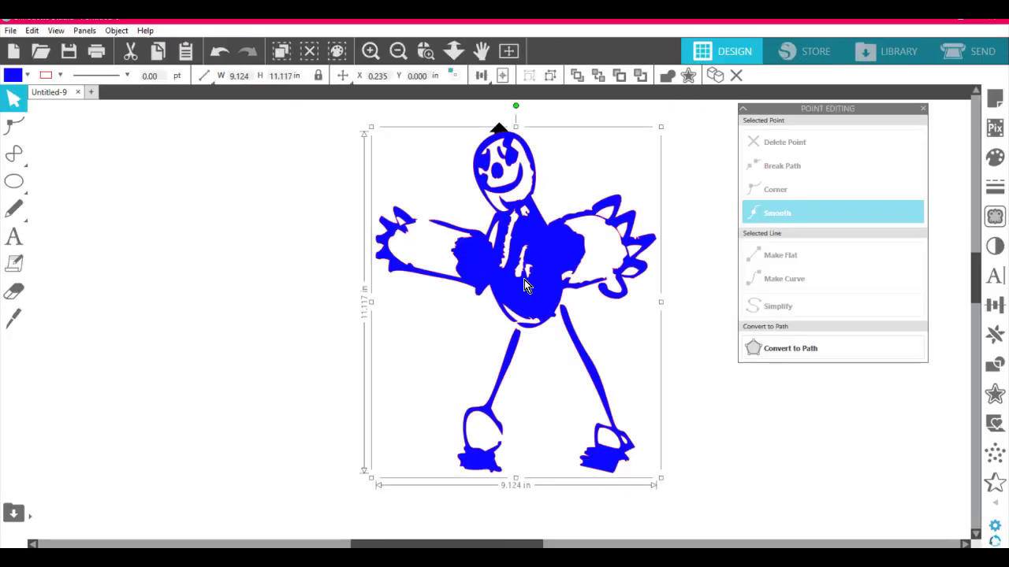
Step: Set the cutting mat to CAMEO 12 x 12 in and the page size to Automatic (CAMEO)
left_click(994, 109)
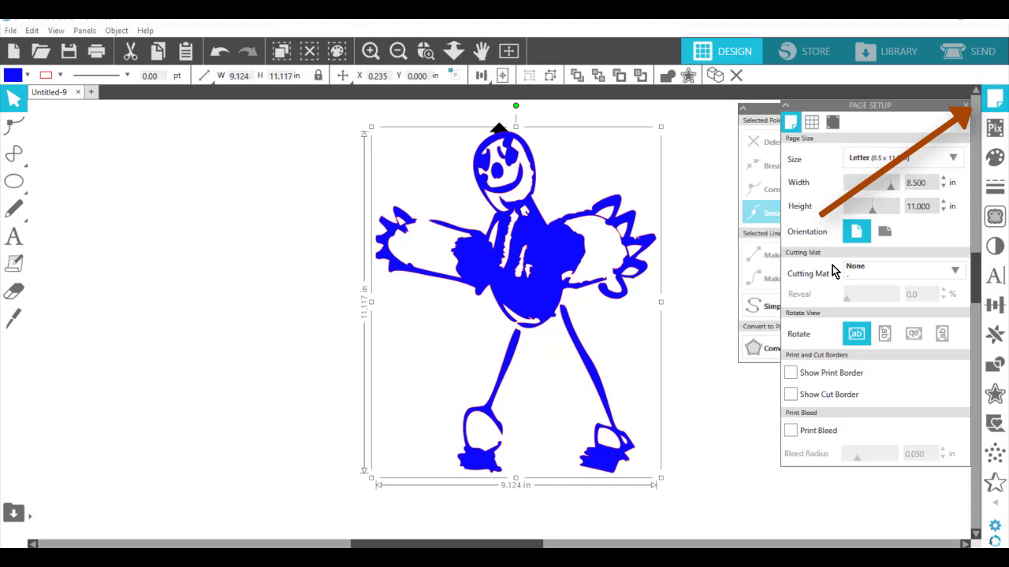
left_click(913, 273)
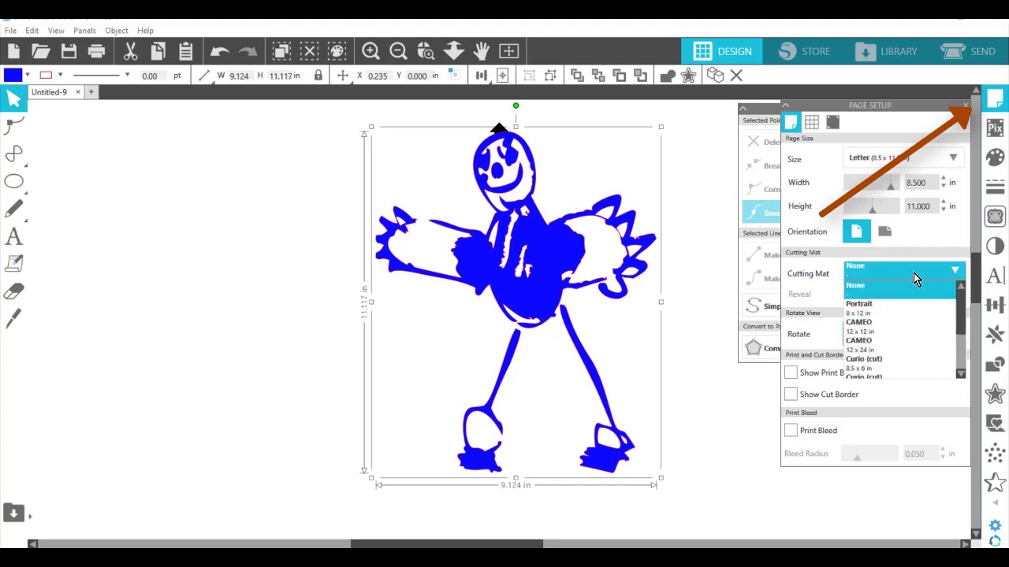
left_click(878, 321)
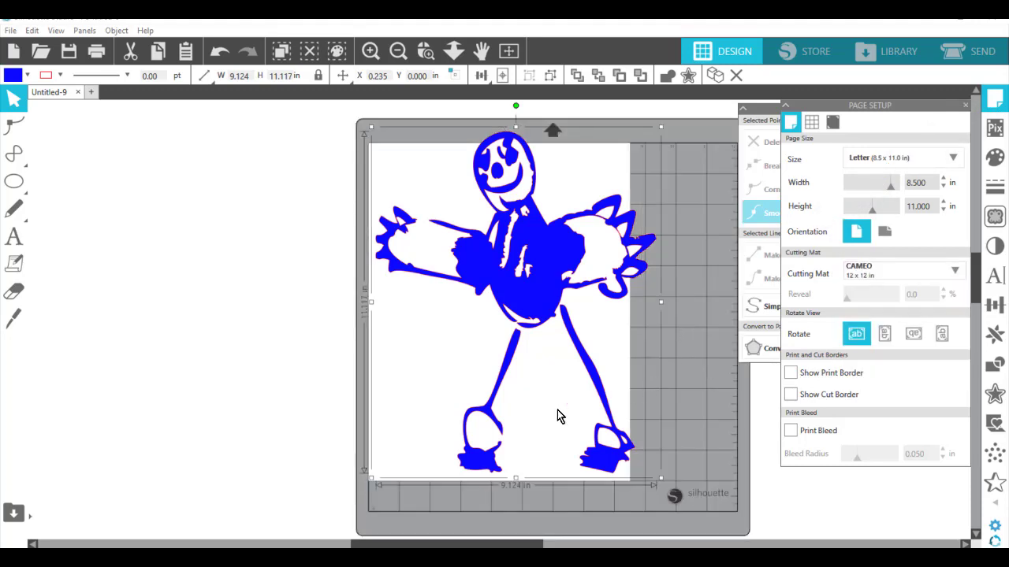
left_click(619, 373)
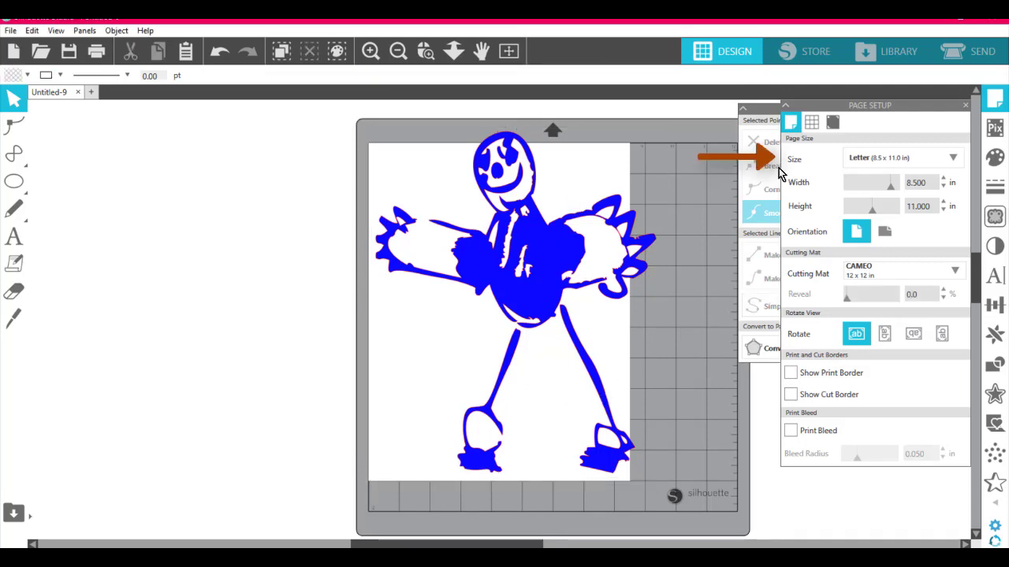
left_click(955, 162)
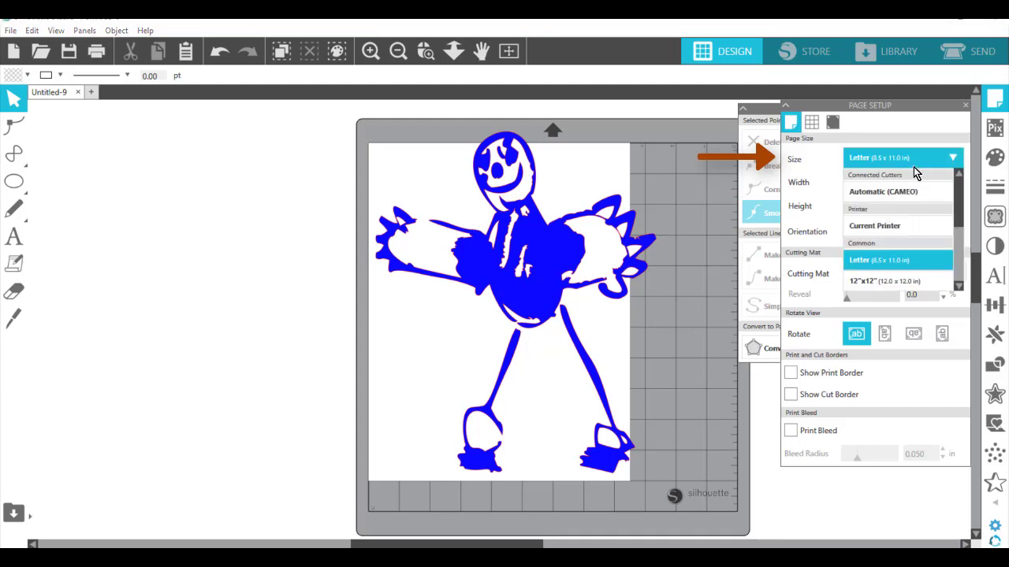
left_click(894, 192)
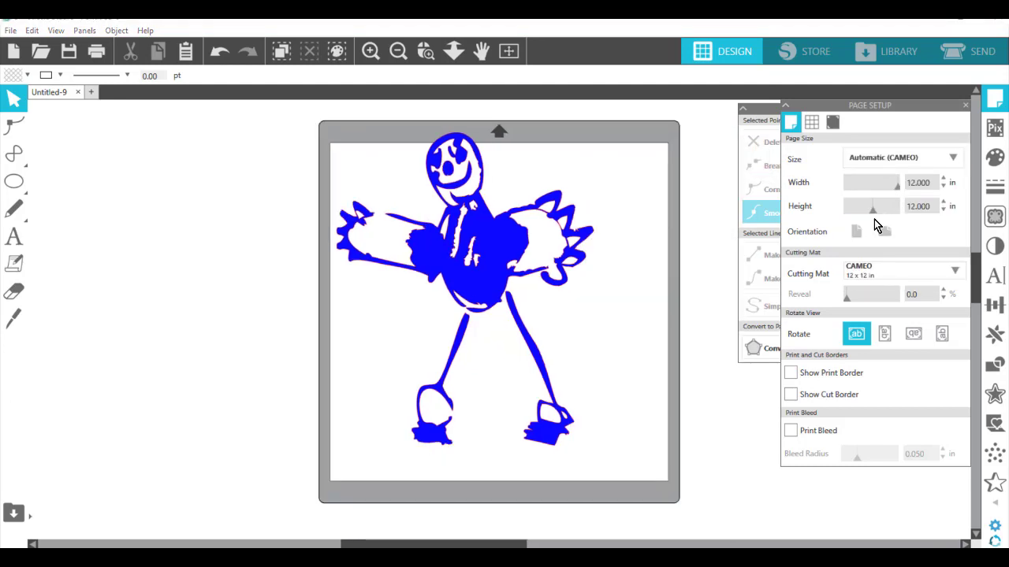
Step: Move the whole figure inside the 12 x 12 in page area of the cutting mat
left_click(525, 287)
left_click_drag(525, 287, 523, 286)
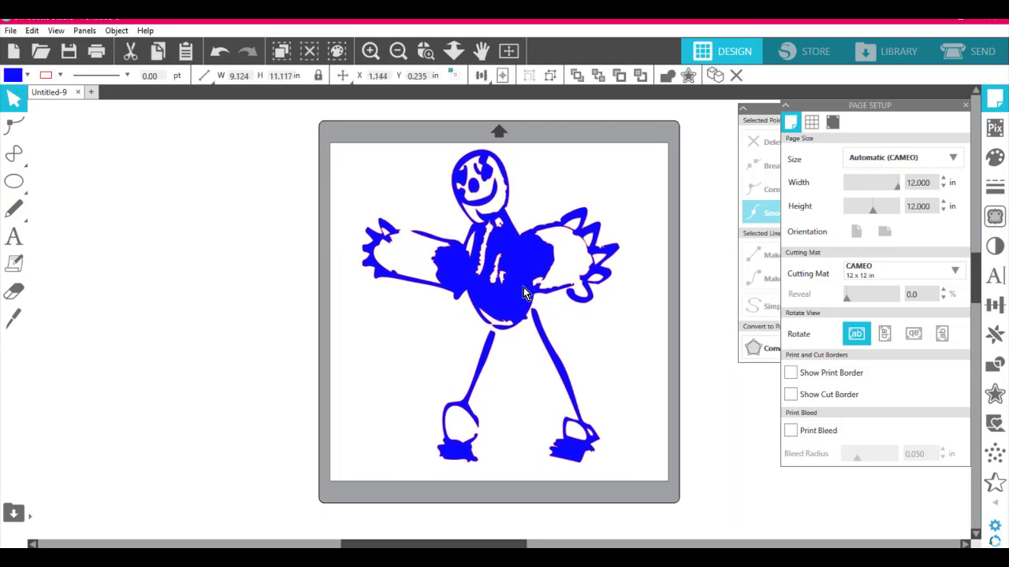
left_click(707, 248)
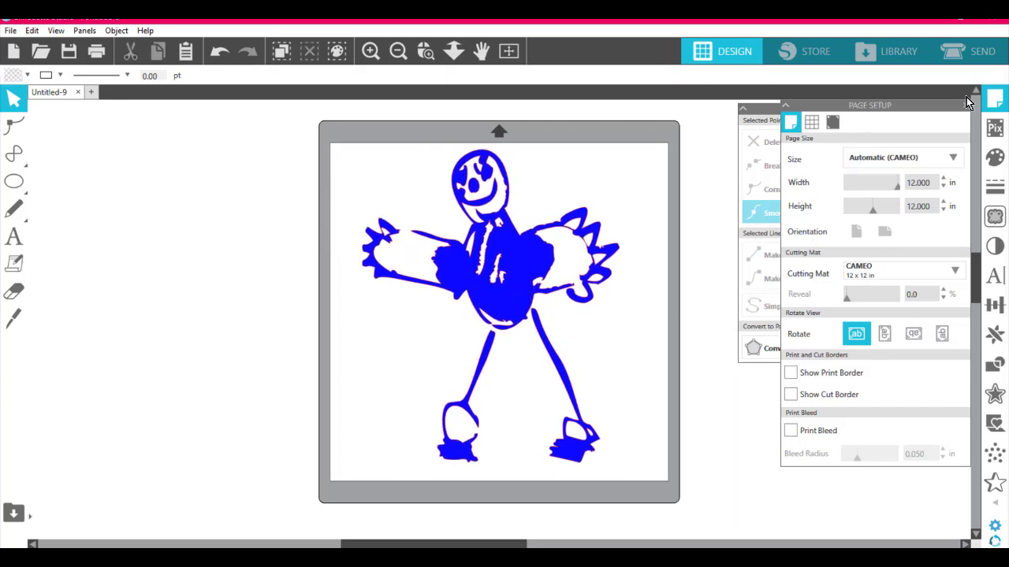
Step: Compare the Cut and Cut Edge options in the cut preview and set the grouped figure to Cut so inner outlines are included
left_click(978, 59)
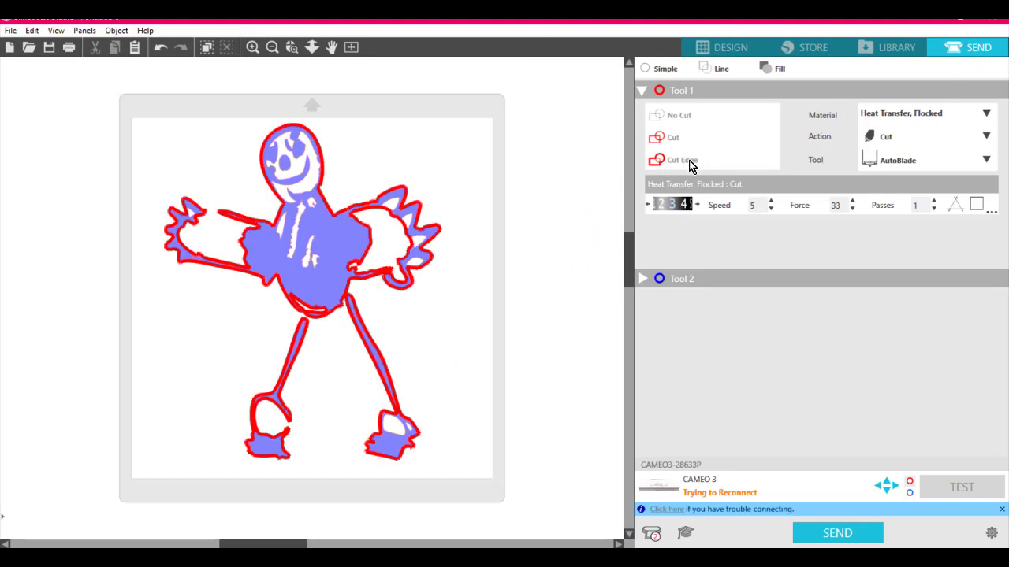
left_click(348, 290)
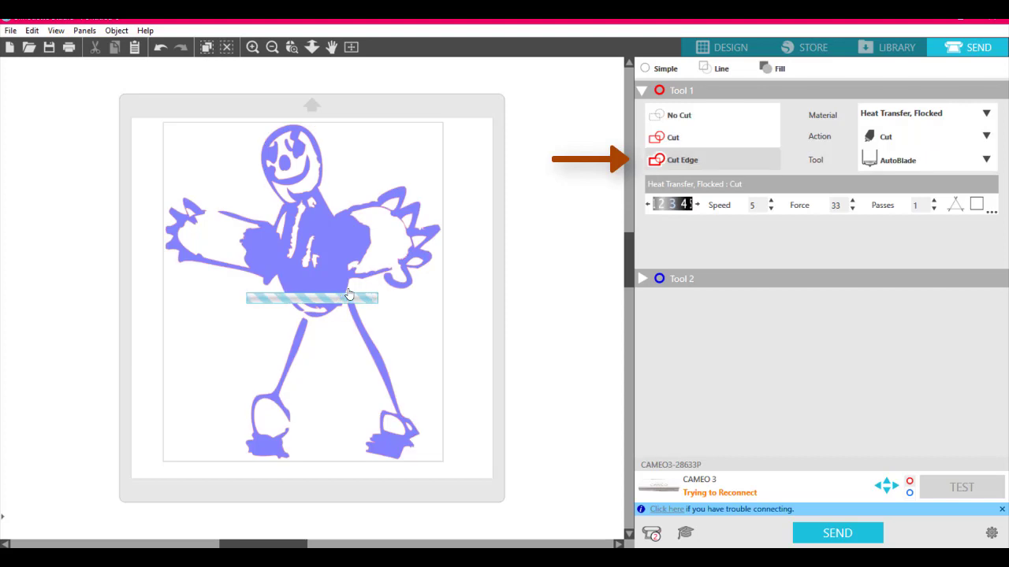
left_click(675, 142)
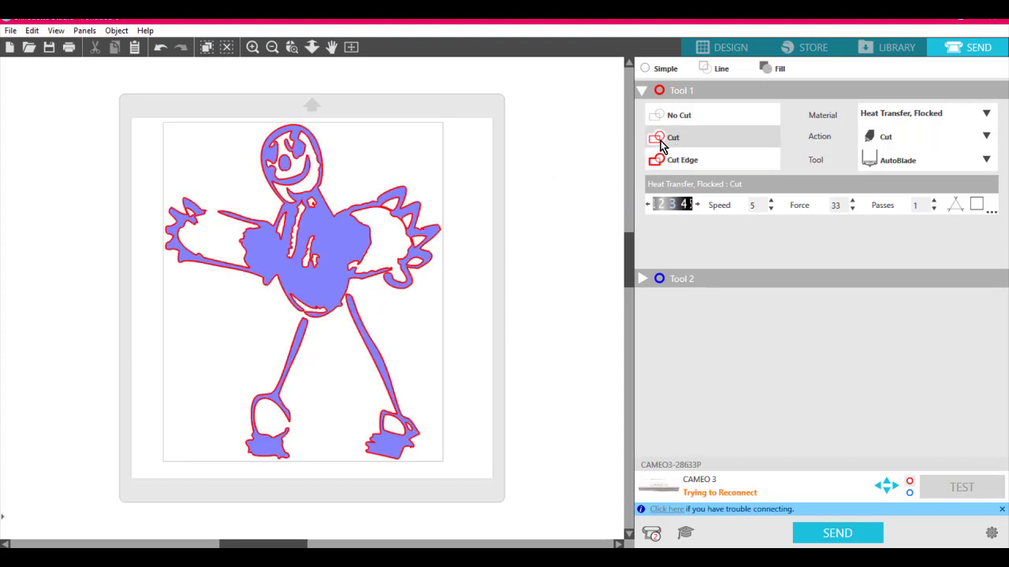
left_click(676, 160)
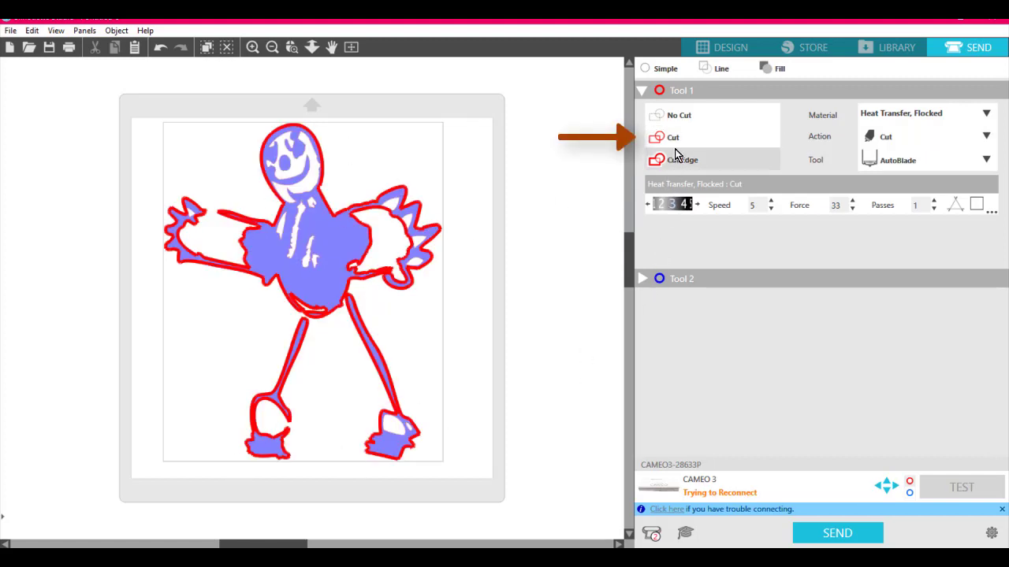
left_click(674, 139)
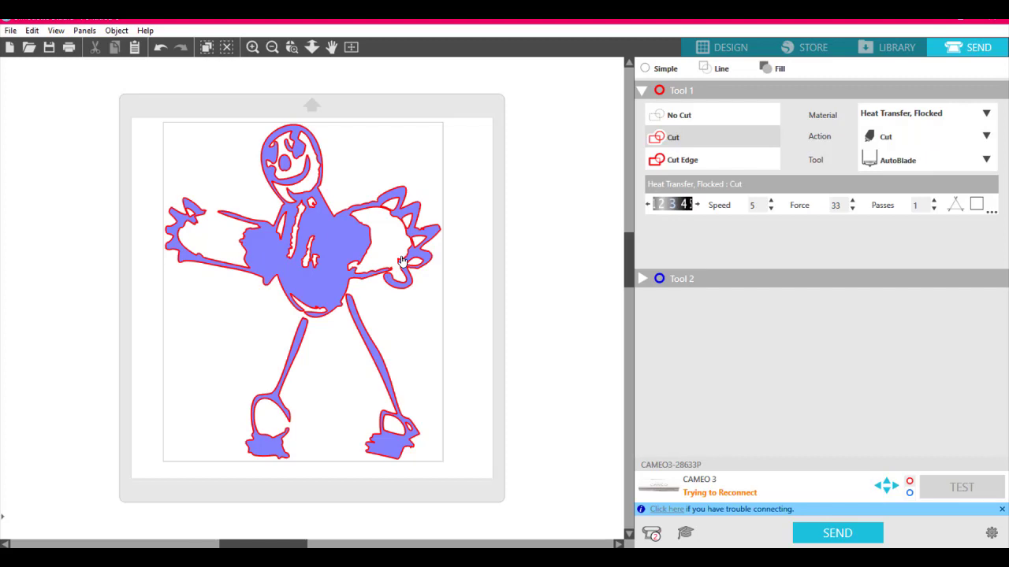
left_click(709, 49)
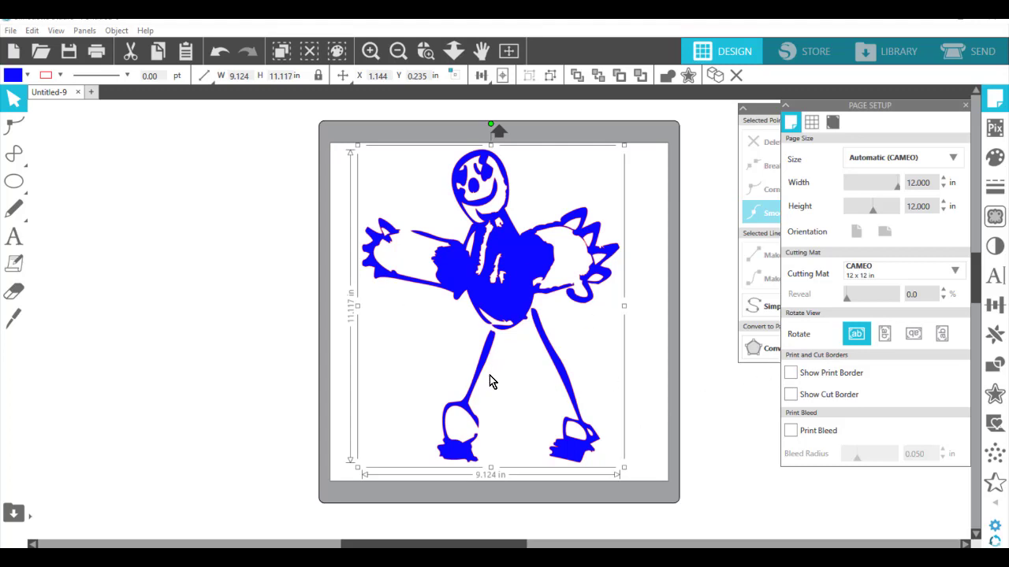
Step: Create a horizontally mirrored copy of the figure and place it on the mat, with the original moved off the mat
left_click(1003, 338)
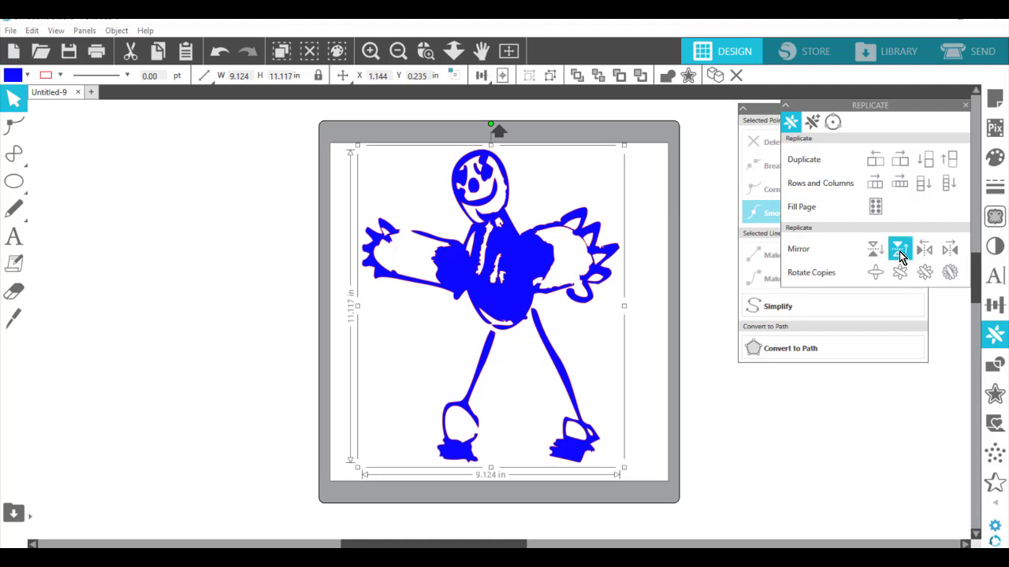
left_click(950, 249)
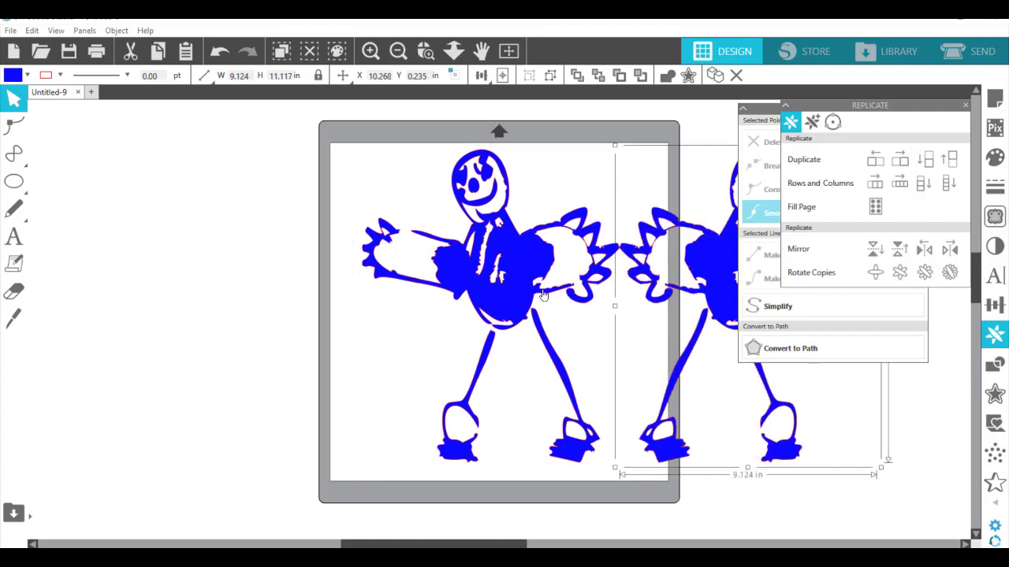
left_click_drag(389, 309, 145, 304)
left_click_drag(670, 260, 471, 266)
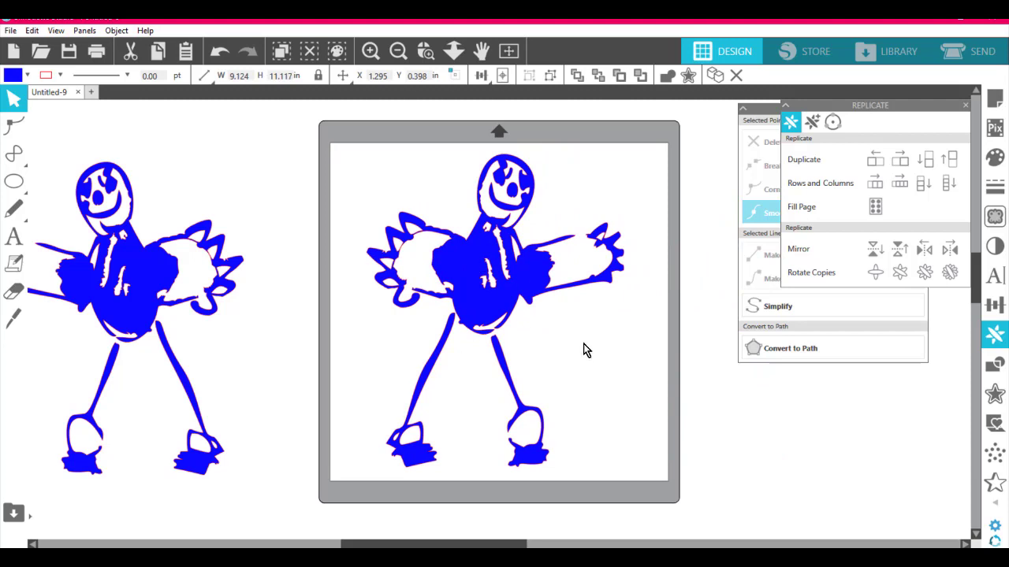
left_click(583, 344)
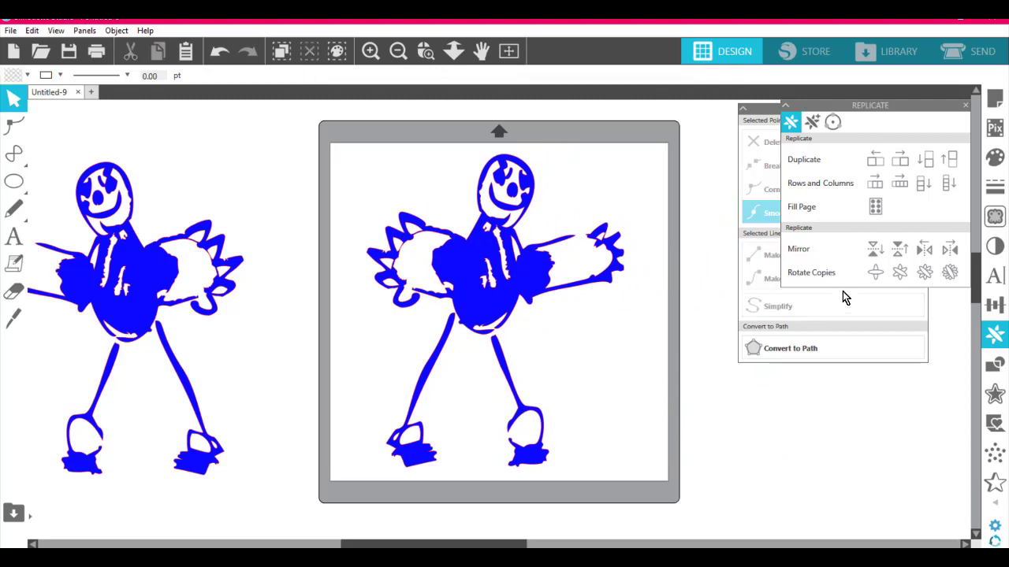